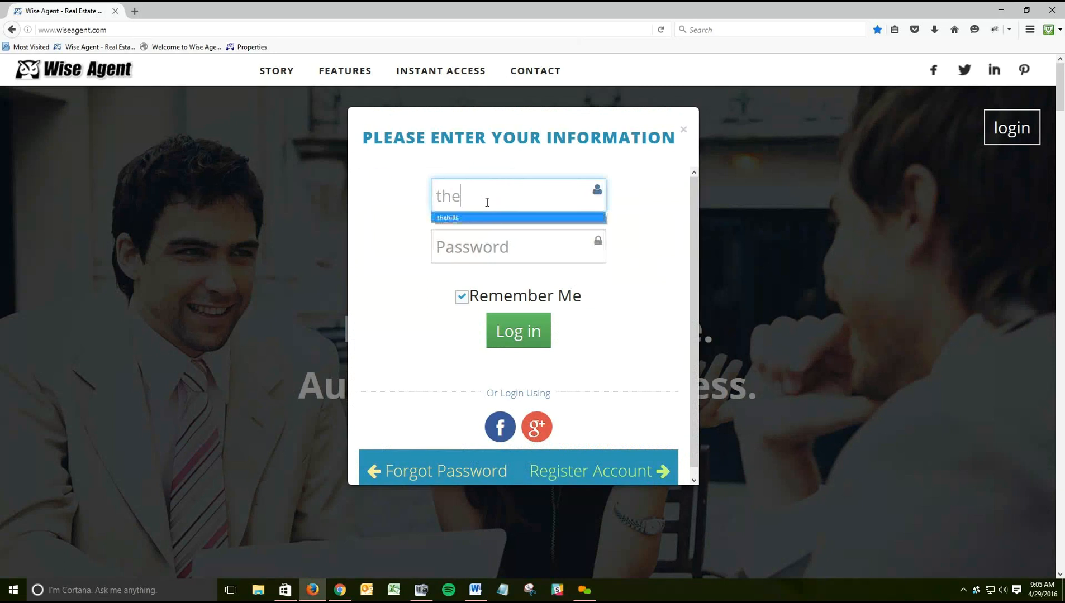
- Log in to the account and open the transaction checklist templates page
{"action": "left_click", "coordinate": [507, 330]}
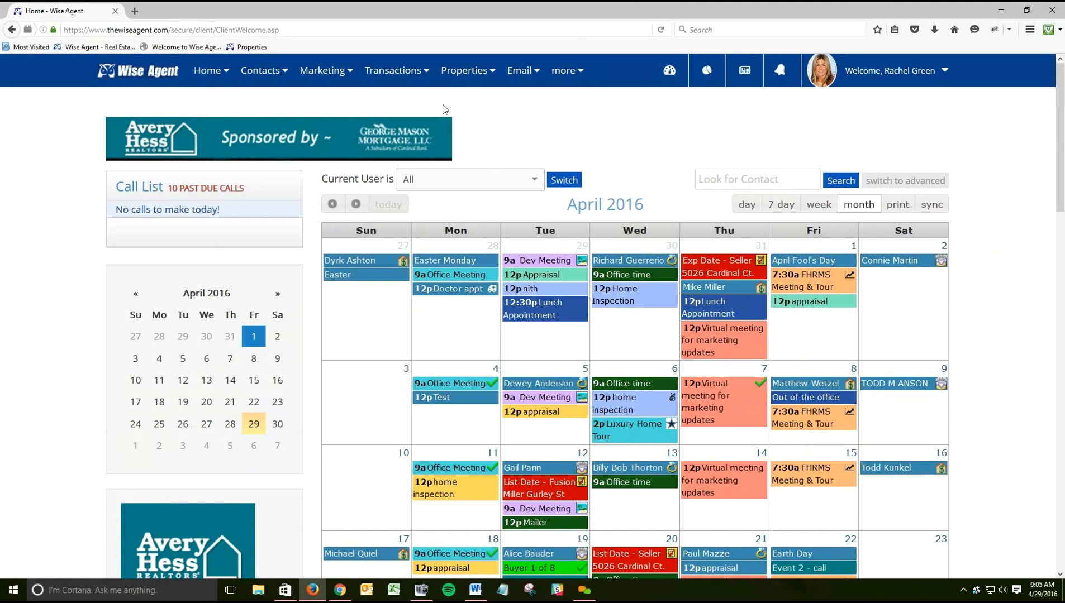
{"action": "mouse_move", "coordinate": [410, 79]}
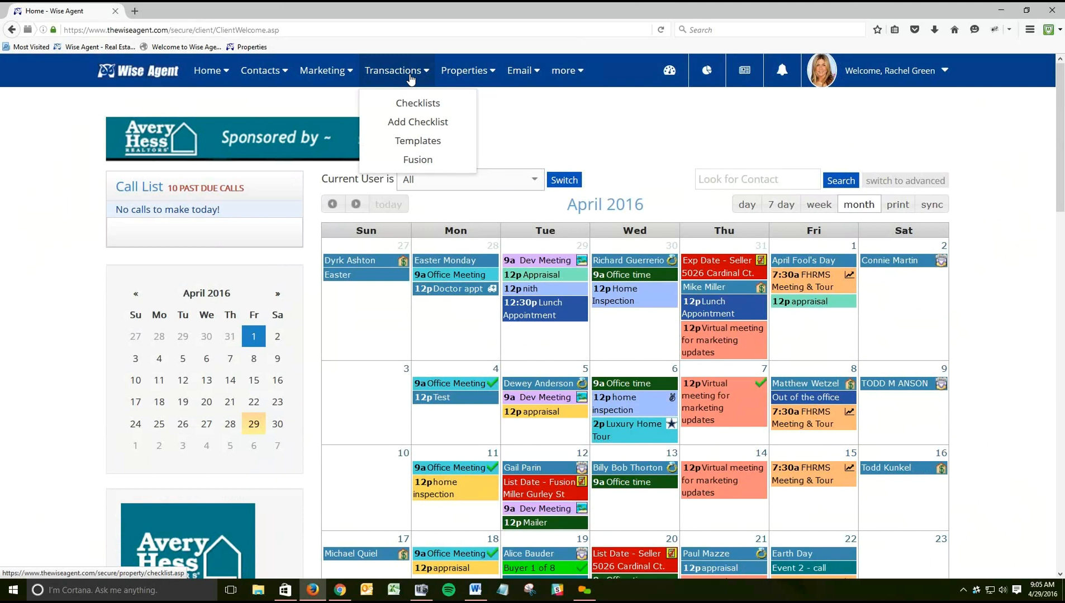
{"action": "left_click", "coordinate": [415, 143]}
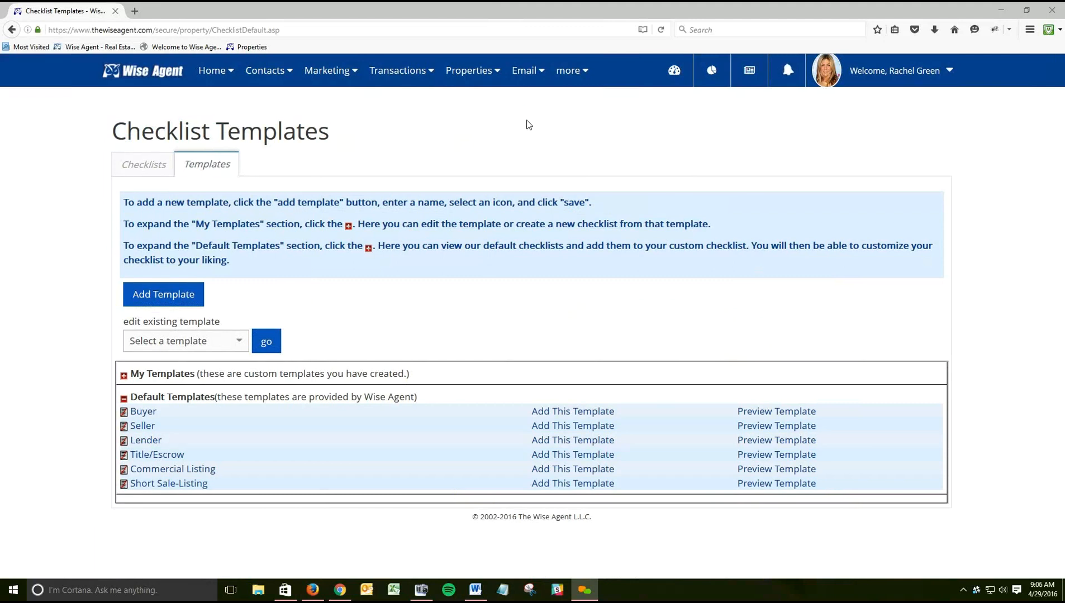
{"action": "left_click", "coordinate": [404, 116]}
{"action": "left_click", "coordinate": [395, 72]}
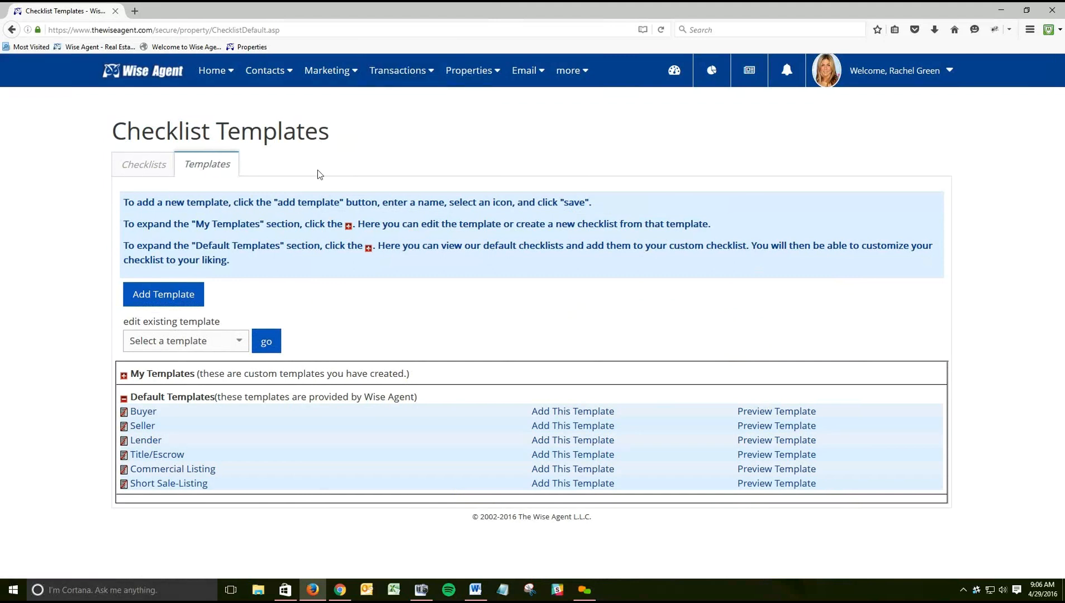
- Preview the default Buyer template and examine its checklist name, Critical Dates and Important Fields sections
{"action": "left_click_drag", "start_coordinate": [130, 398], "coordinate": [214, 398]}
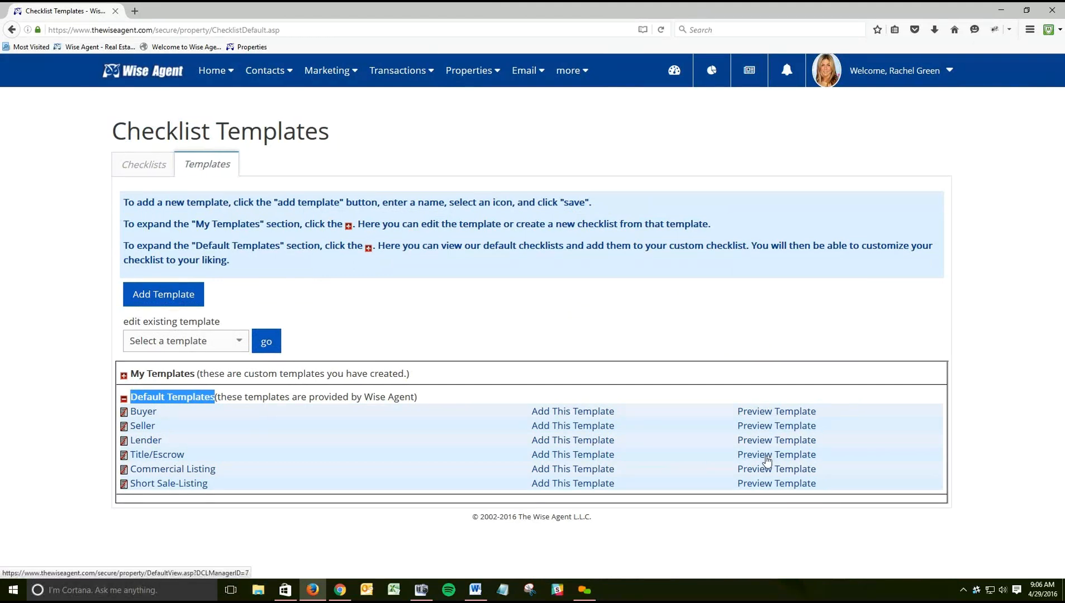
{"action": "left_click", "coordinate": [758, 414]}
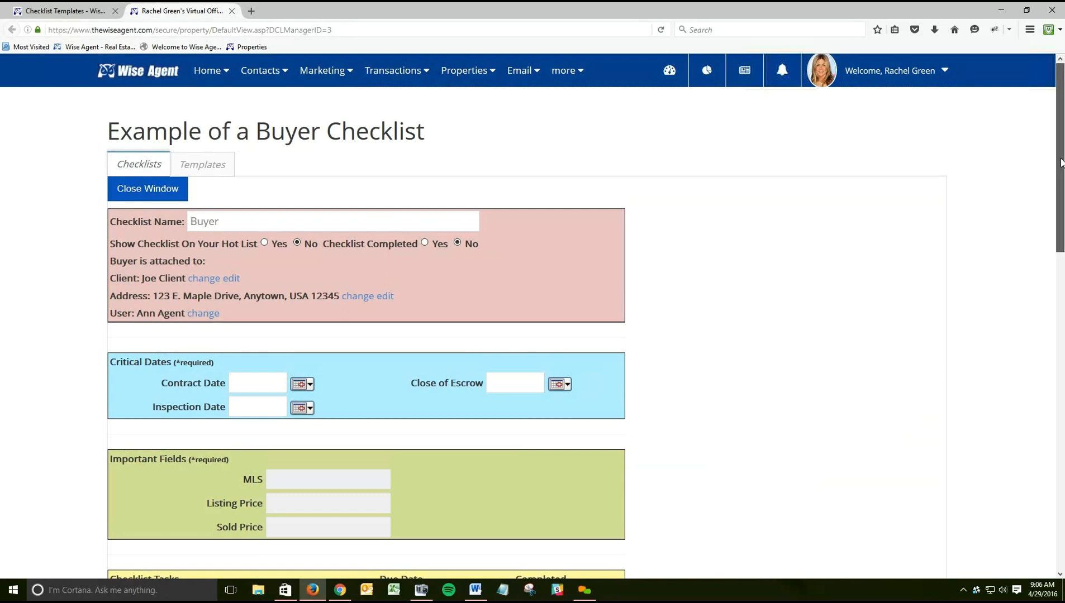
{"action": "left_click_drag", "start_coordinate": [1062, 162], "coordinate": [1057, 212]}
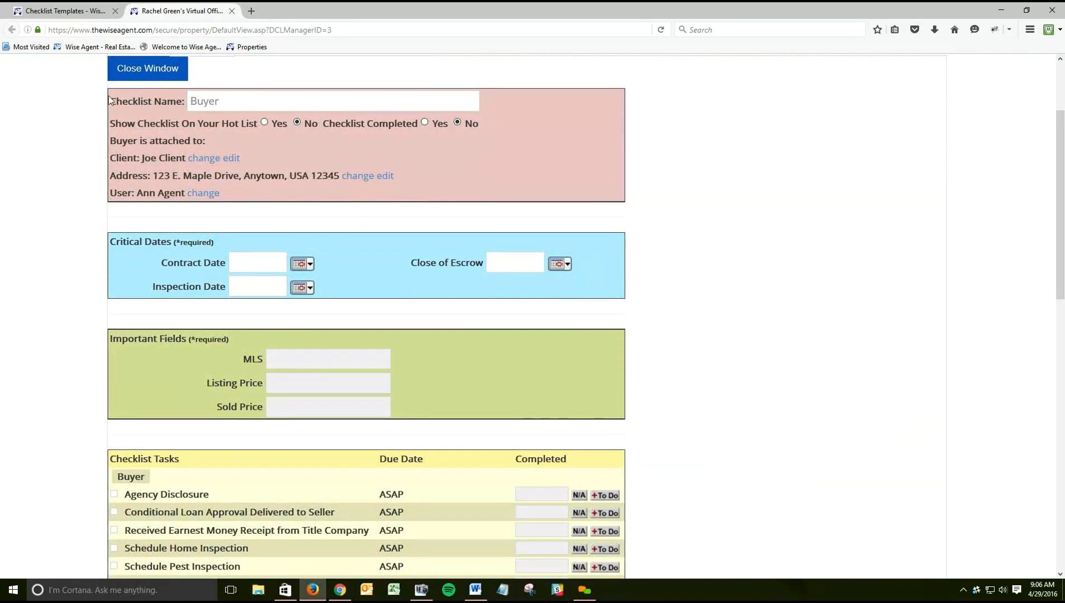
{"action": "left_click_drag", "start_coordinate": [110, 99], "coordinate": [559, 193]}
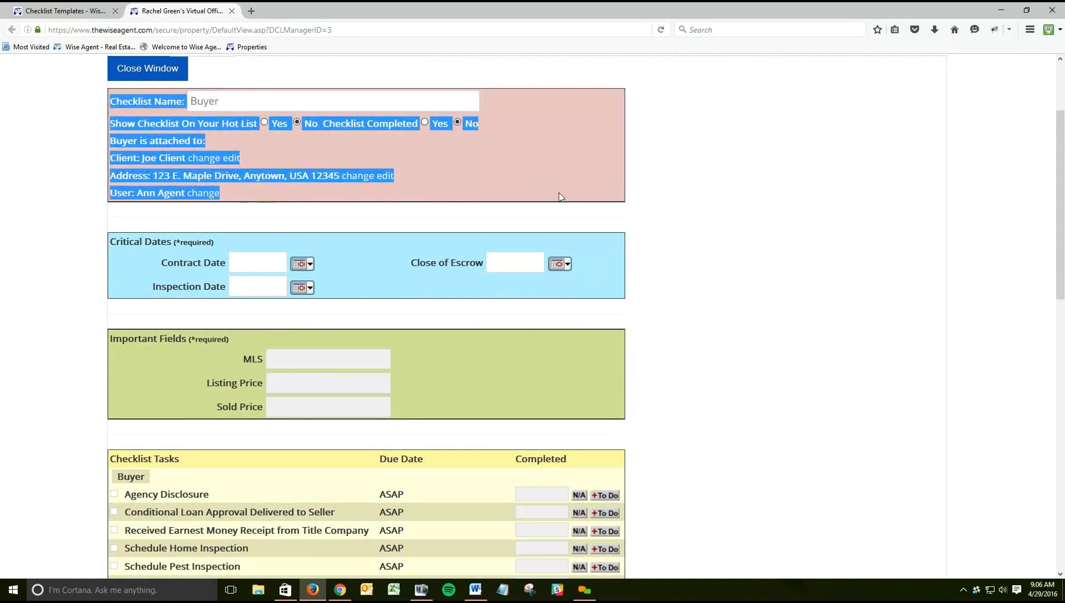
{"action": "left_click_drag", "start_coordinate": [1062, 255], "coordinate": [1062, 287]}
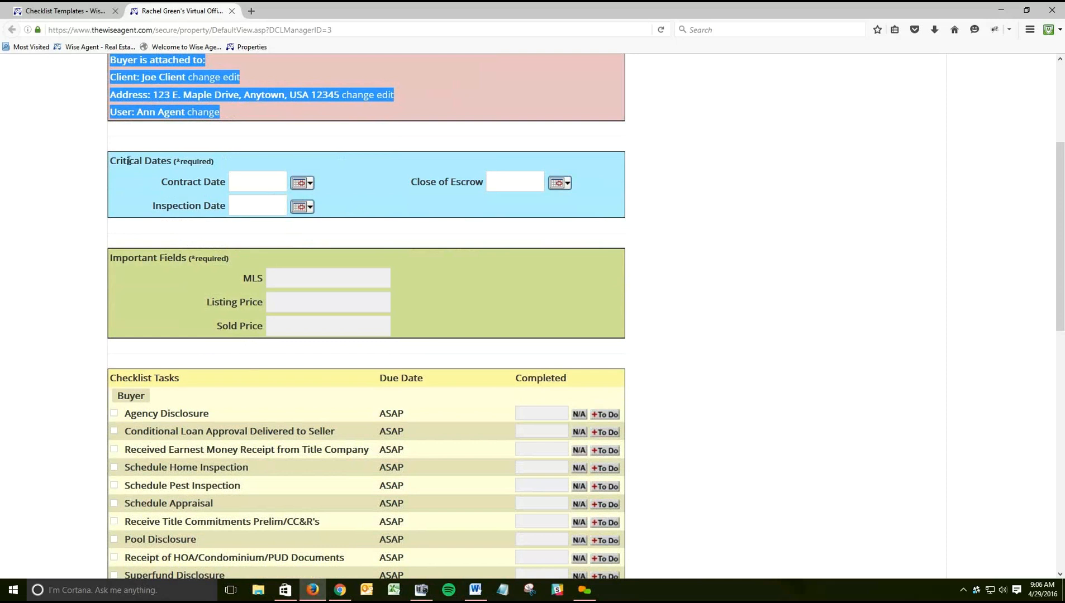
{"action": "left_click_drag", "start_coordinate": [111, 160], "coordinate": [565, 203]}
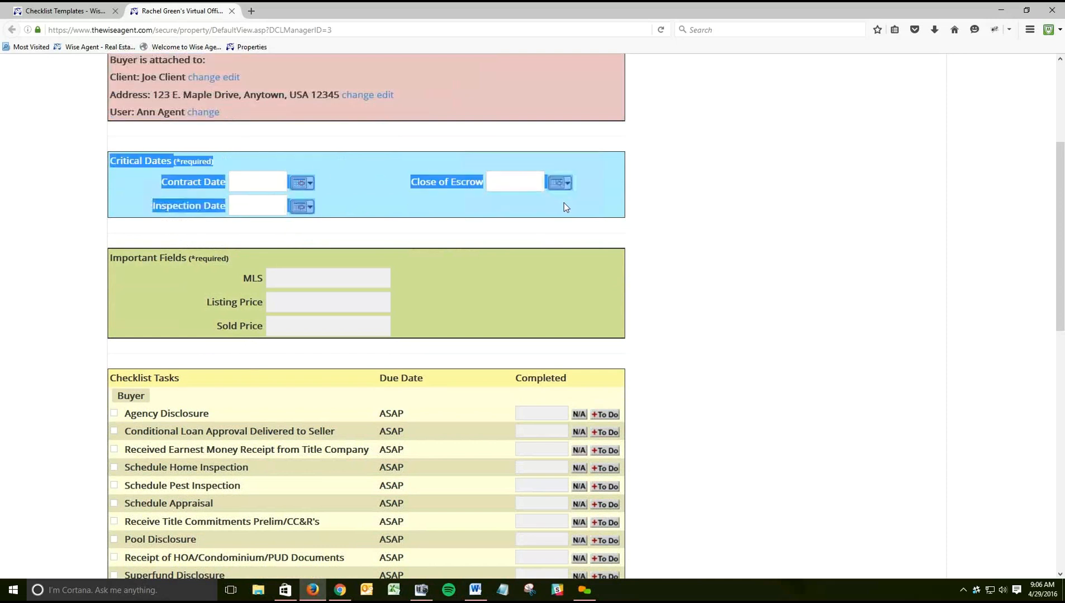
{"action": "left_click_drag", "start_coordinate": [111, 258], "coordinate": [479, 331]}
{"action": "left_click", "coordinate": [785, 374]}
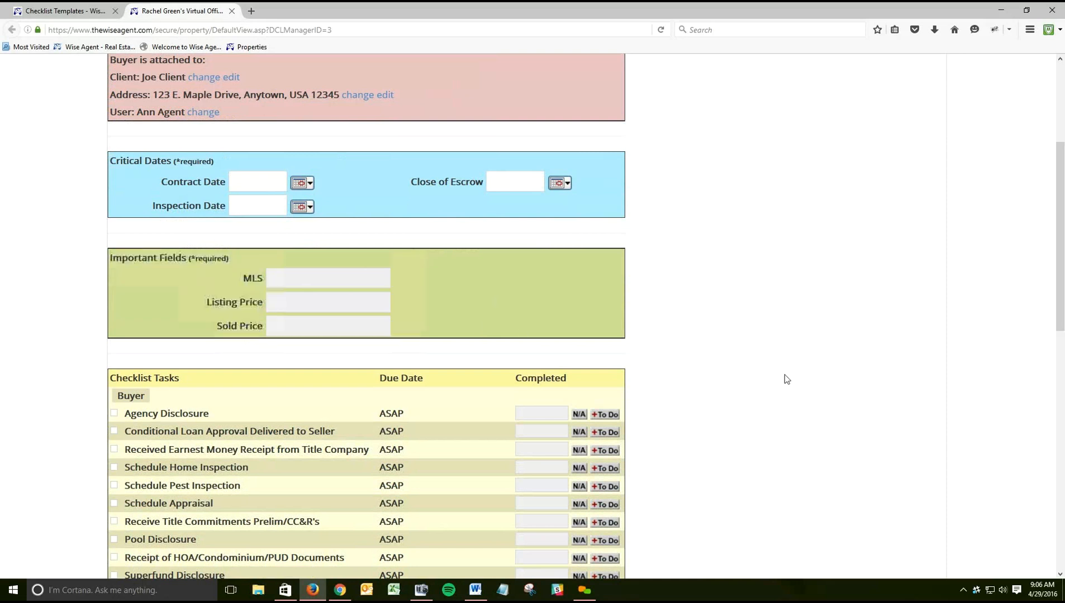
- Examine the Buyer preview's checklist tasks and Important Contacts, and close the preview
{"action": "scroll", "coordinate": [789, 371], "scroll_direction": "down", "scroll_amount": 5}
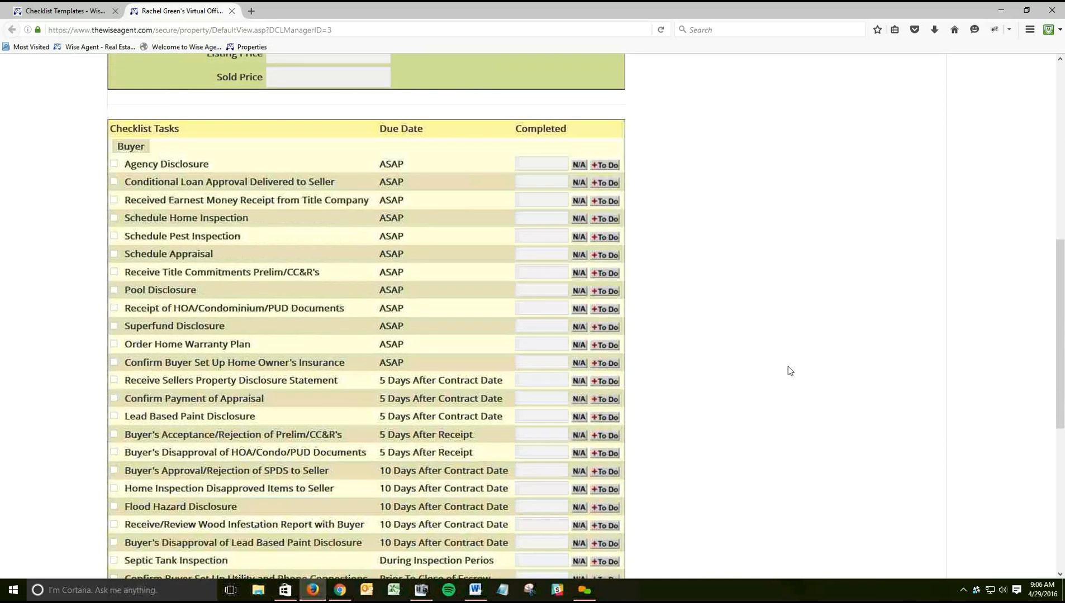
{"action": "scroll", "coordinate": [789, 370], "scroll_direction": "down", "scroll_amount": 6}
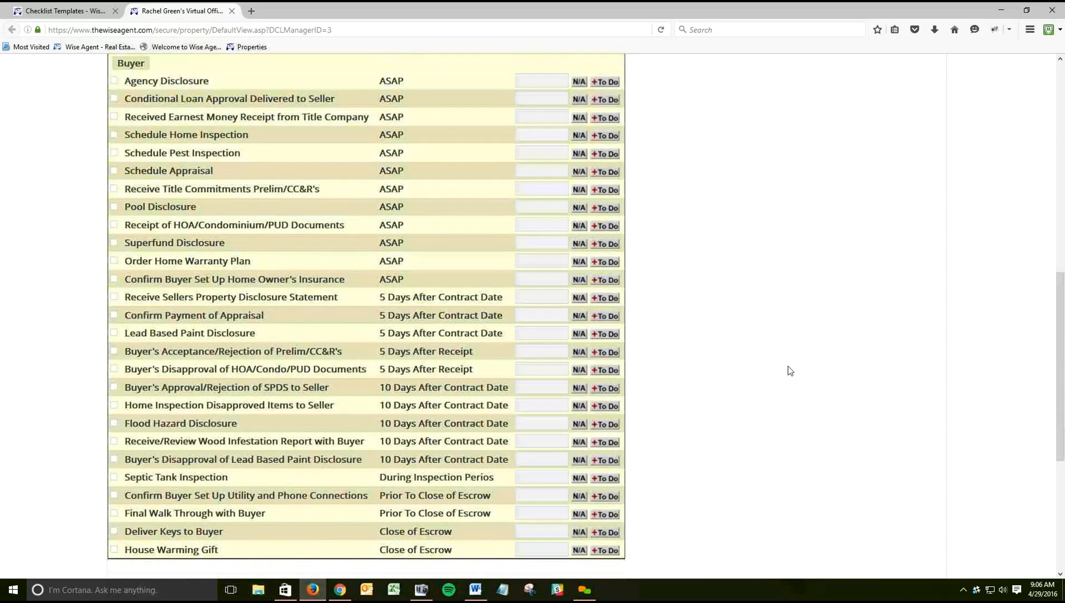
{"action": "scroll", "coordinate": [790, 372], "scroll_direction": "down", "scroll_amount": 1}
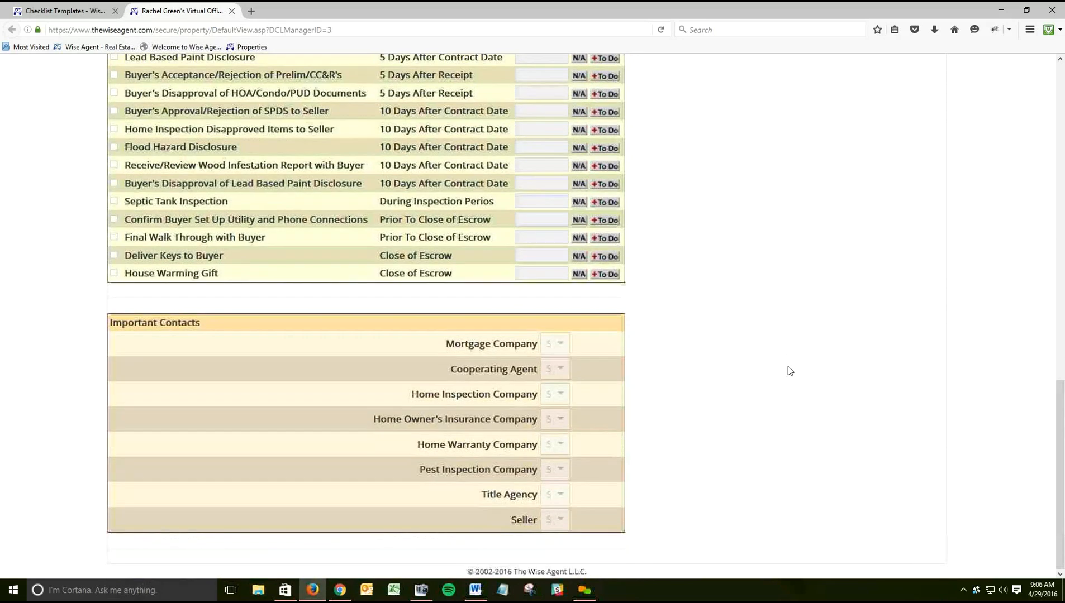
{"action": "left_click_drag", "start_coordinate": [113, 323], "coordinate": [587, 524]}
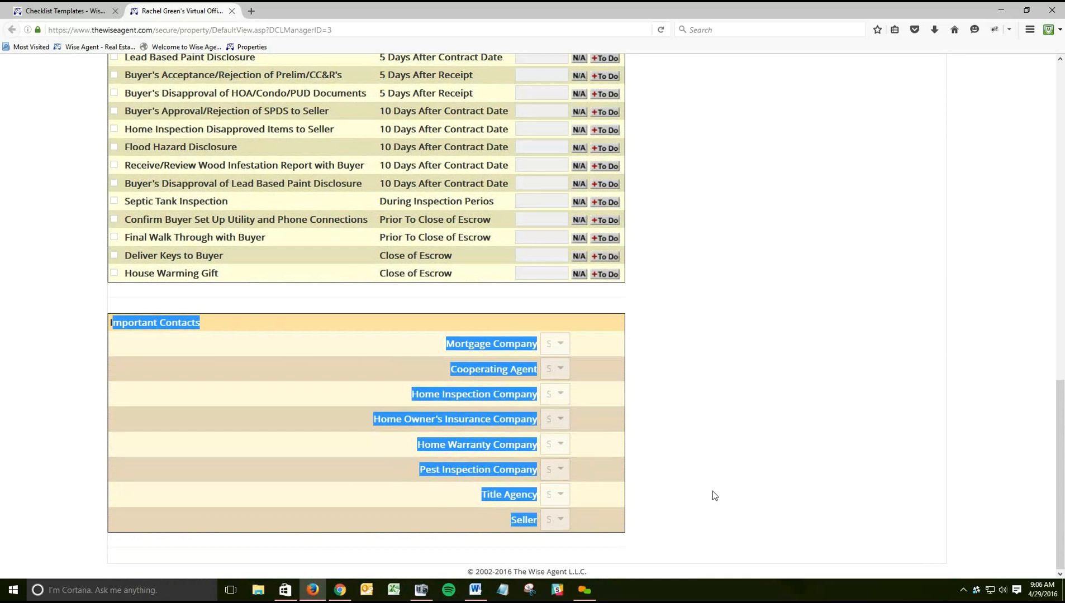
{"action": "left_click", "coordinate": [713, 492]}
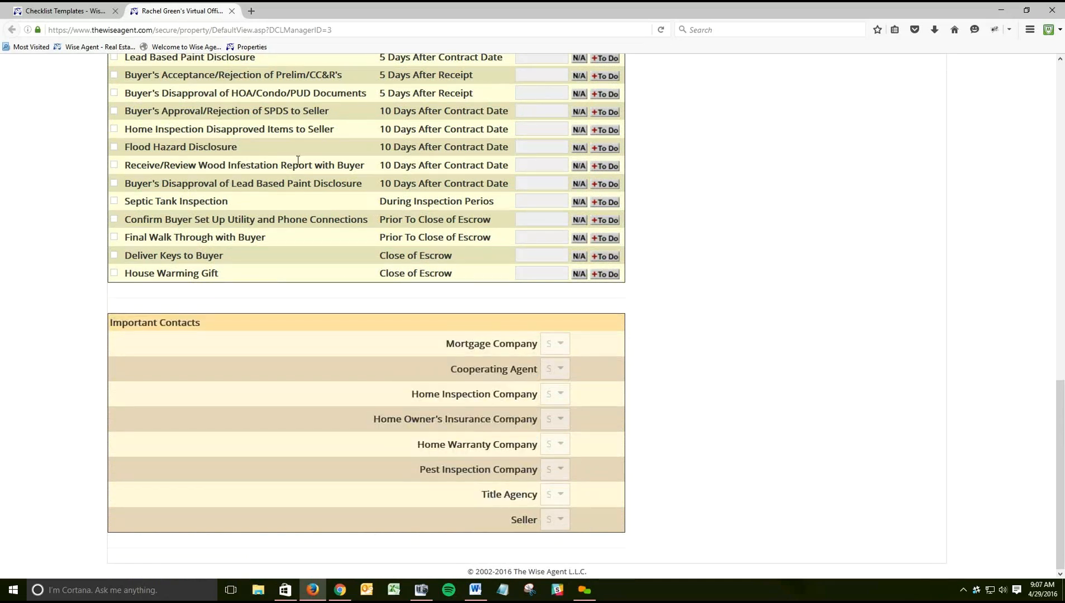
{"action": "left_click", "coordinate": [231, 11]}
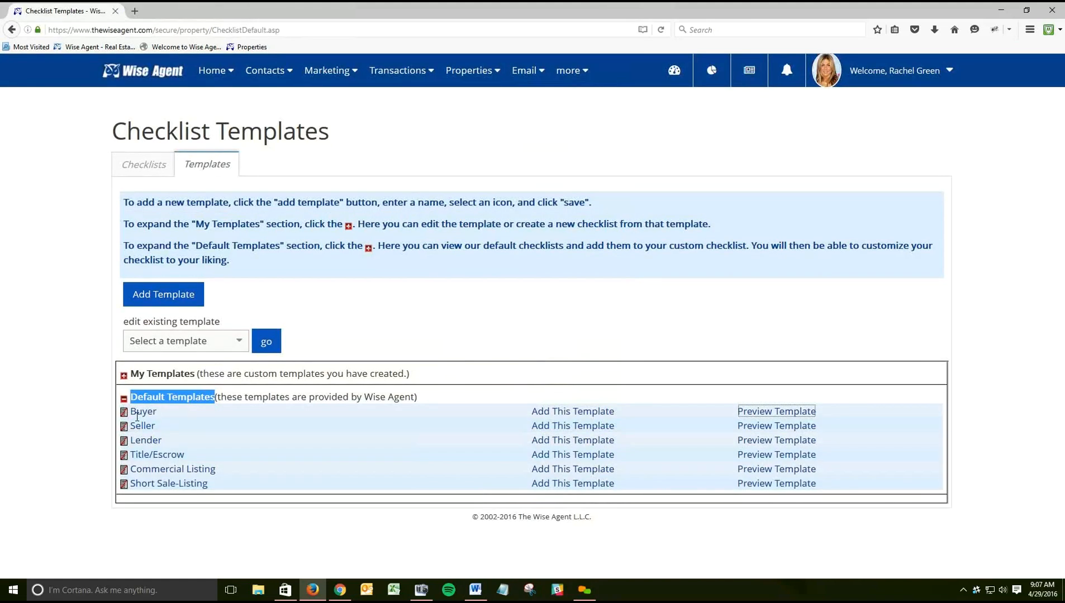
{"action": "left_click", "coordinate": [87, 432]}
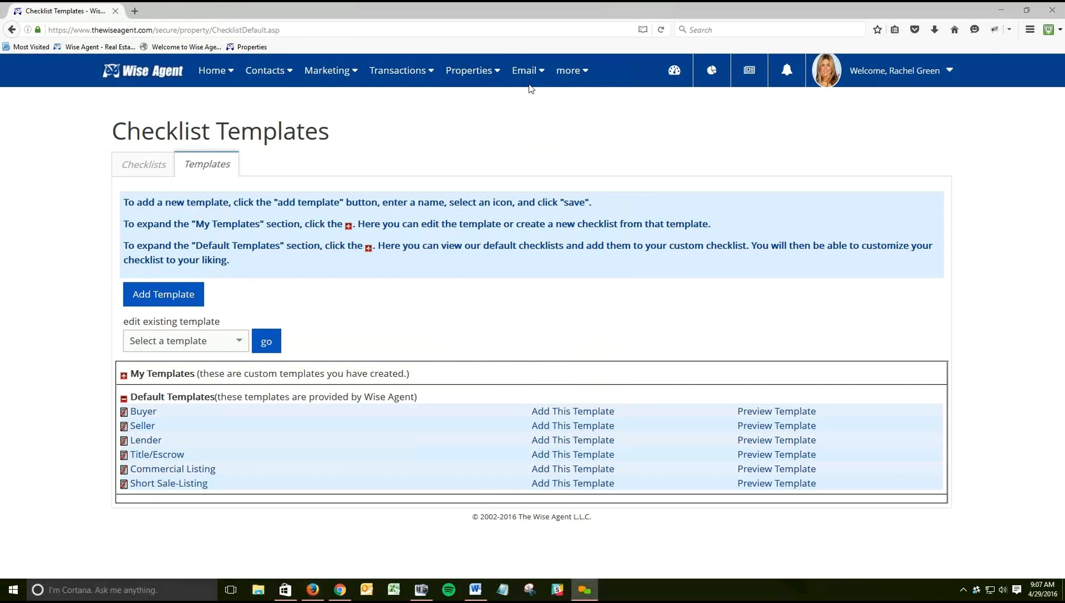
- Examine the naming form for adding the default Buyer template, and return to the template list without saving
{"action": "left_click", "coordinate": [389, 142]}
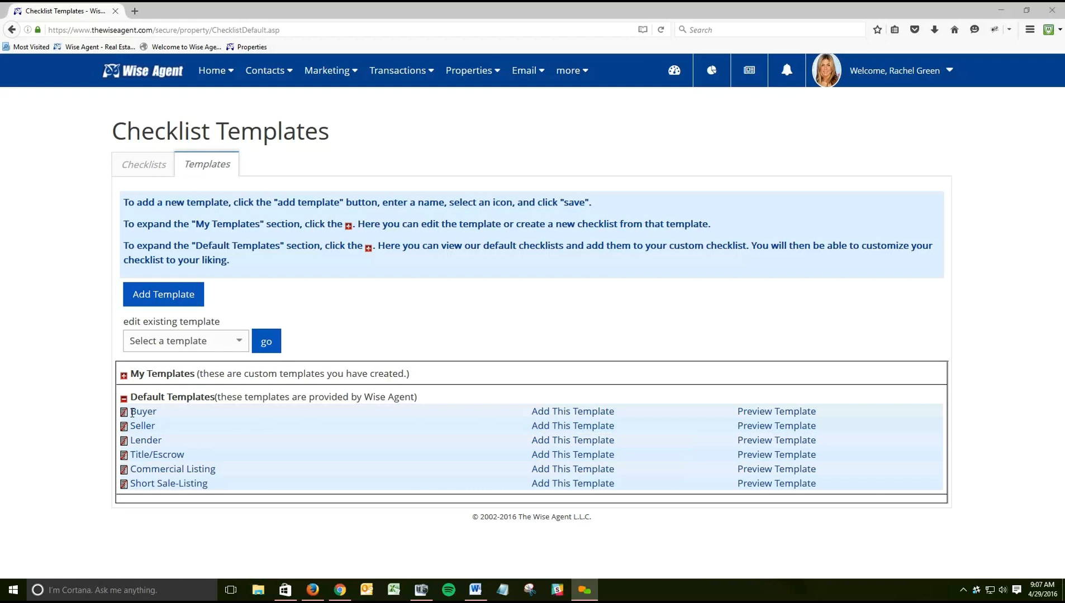
{"action": "left_click", "coordinate": [557, 412]}
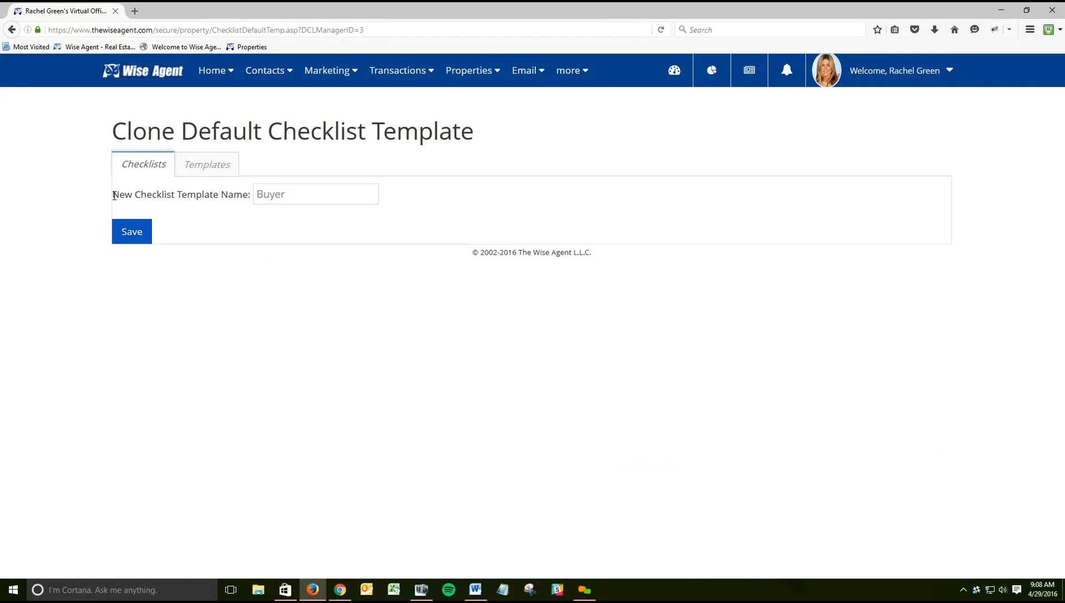
{"action": "left_click_drag", "start_coordinate": [114, 196], "coordinate": [294, 198]}
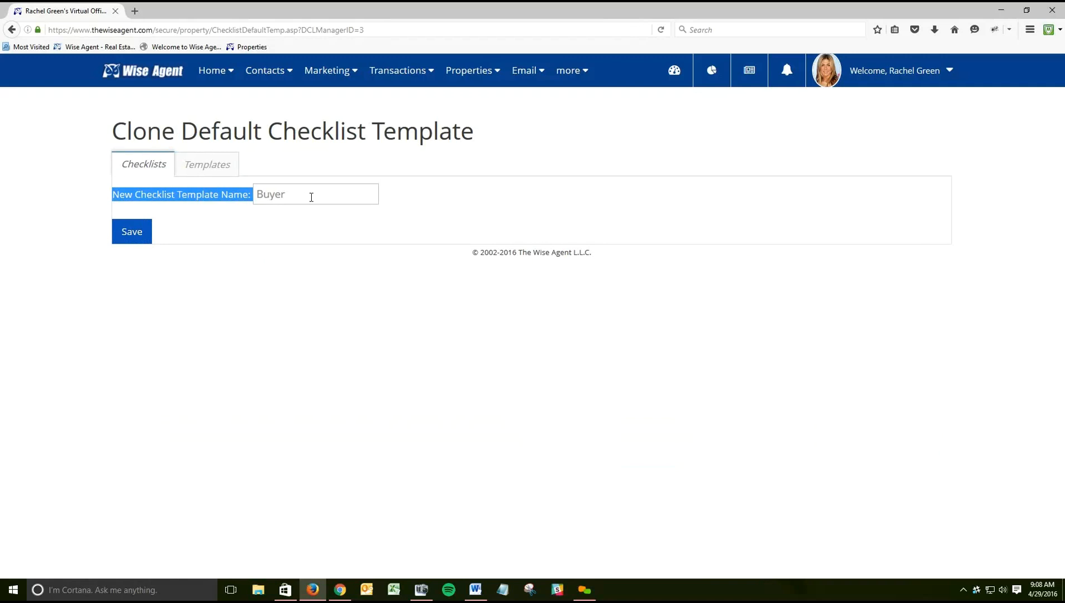
{"action": "left_click", "coordinate": [311, 197]}
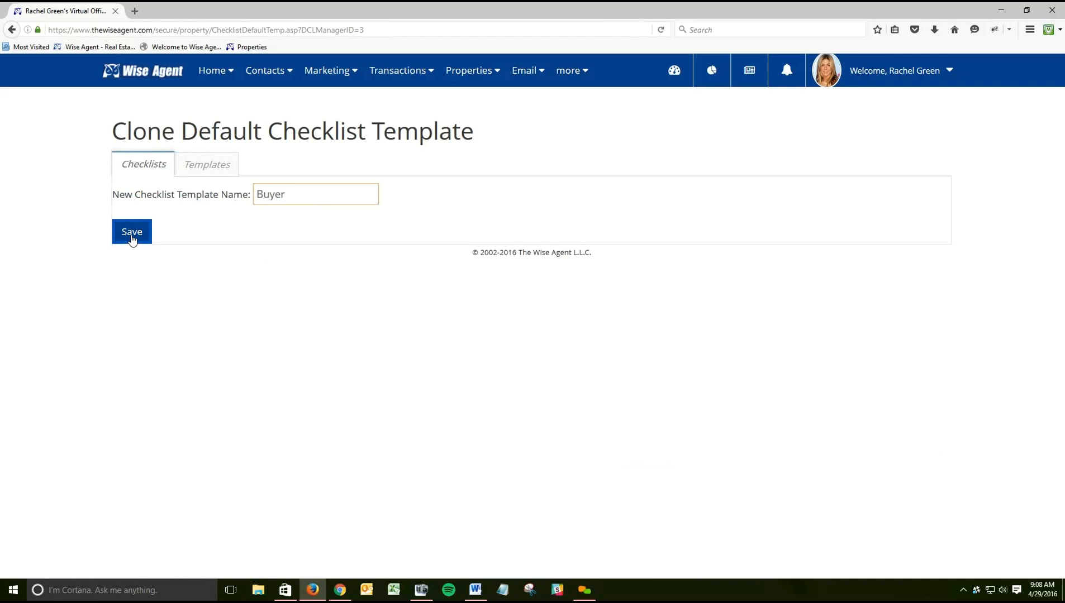
{"action": "left_click", "coordinate": [210, 166]}
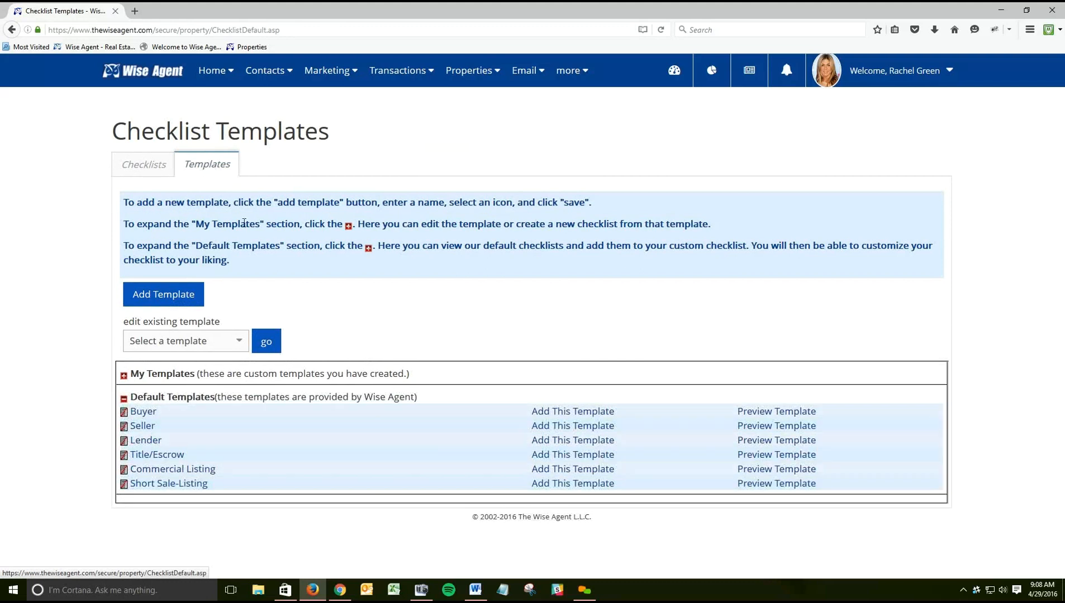
- Browse the custom templates available for editing and in the My Templates section, and collapse that section
{"action": "left_click", "coordinate": [224, 347]}
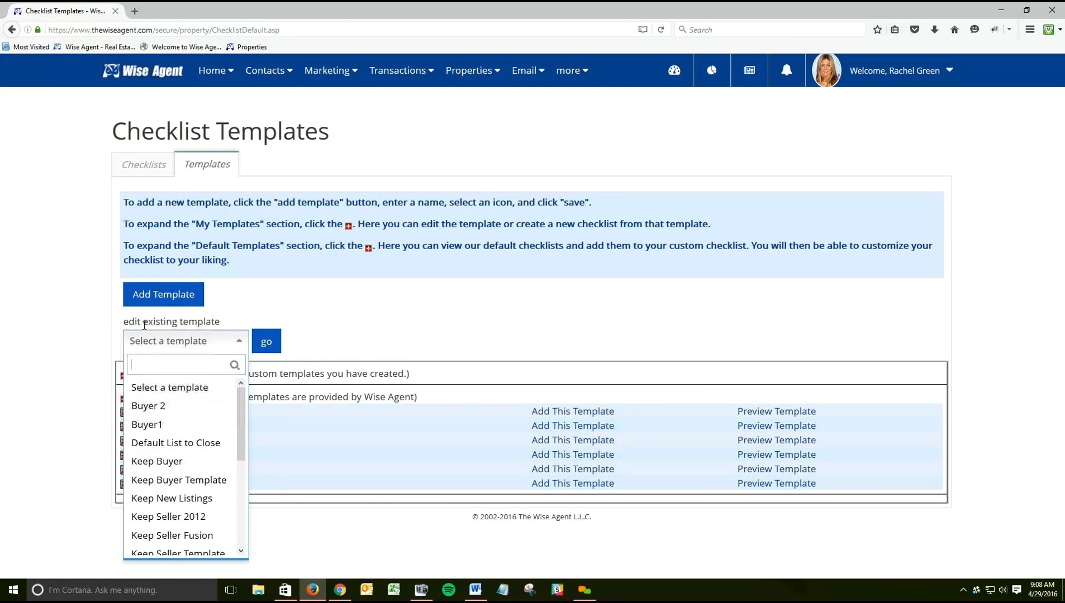
{"action": "left_click_drag", "start_coordinate": [124, 324], "coordinate": [222, 326]}
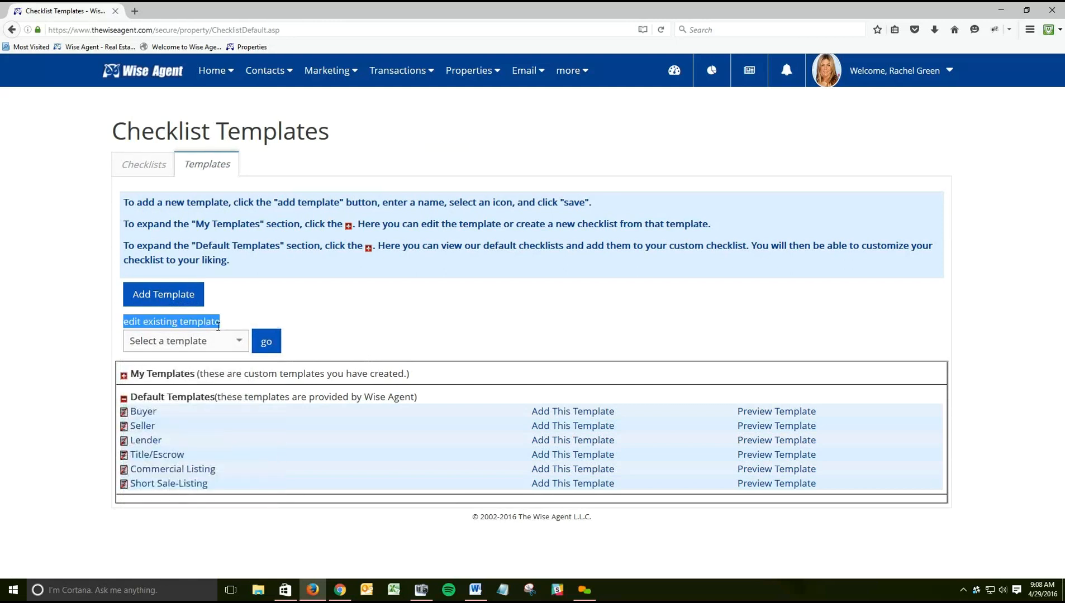
{"action": "left_click", "coordinate": [124, 376]}
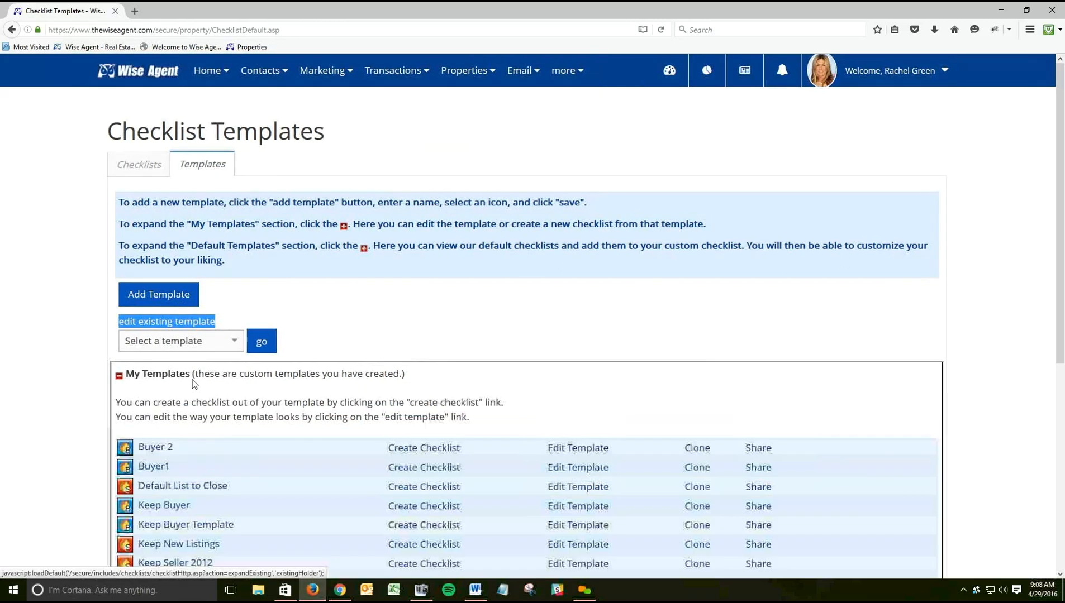
{"action": "scroll", "coordinate": [150, 305], "scroll_direction": "down", "scroll_amount": 3}
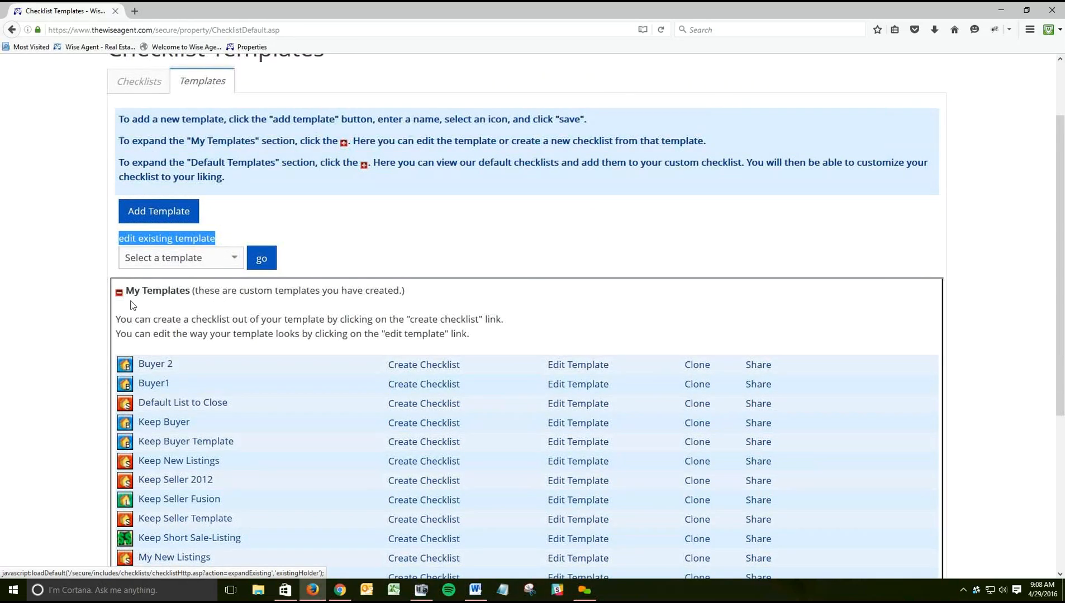
{"action": "scroll", "coordinate": [133, 306], "scroll_direction": "down", "scroll_amount": 3}
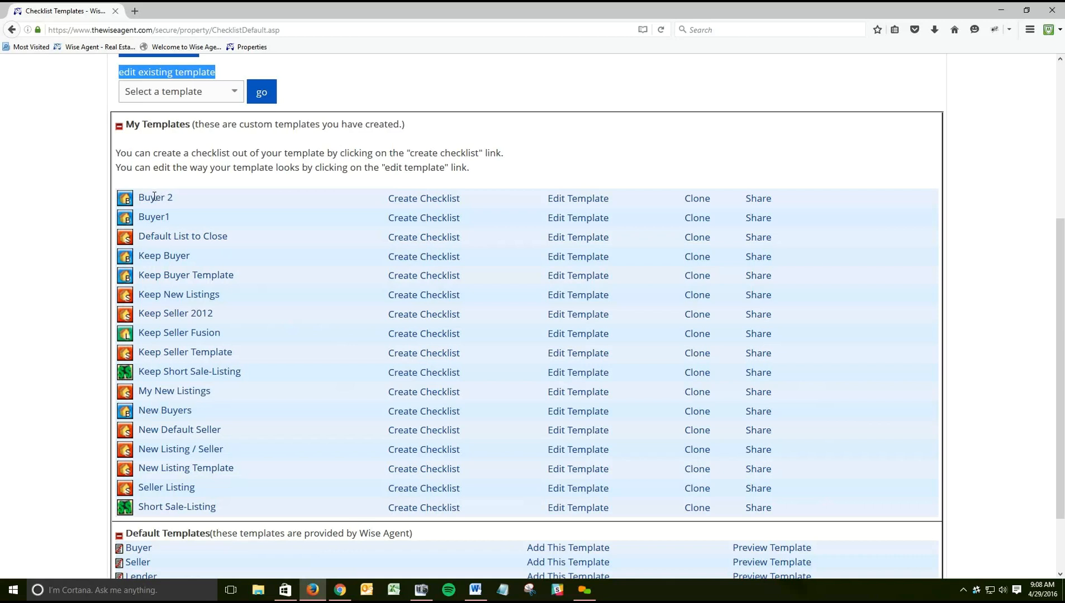
{"action": "left_click", "coordinate": [119, 126]}
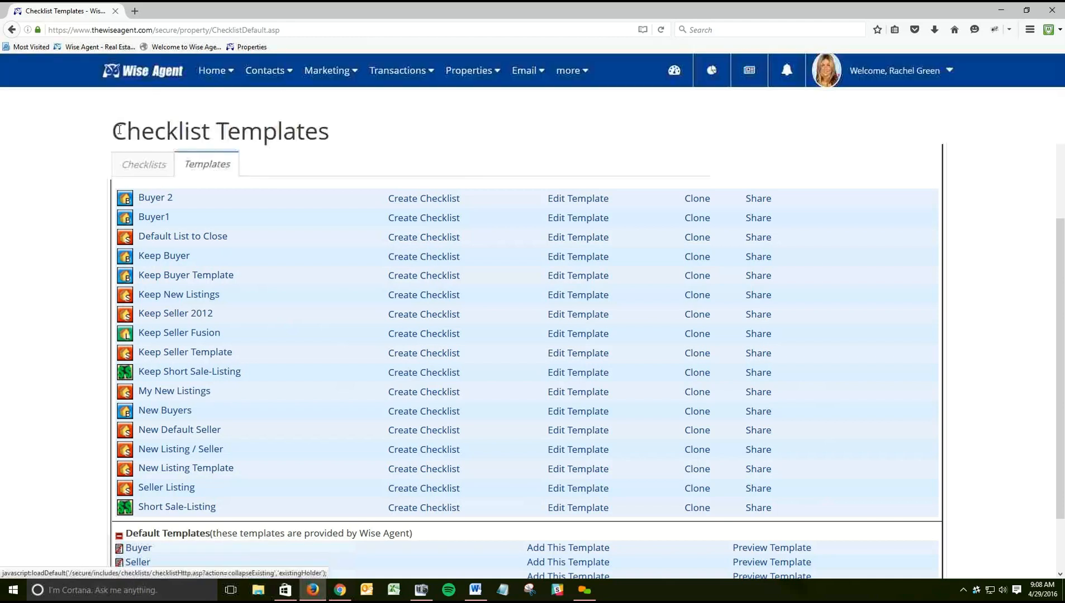
{"action": "left_click", "coordinate": [233, 294]}
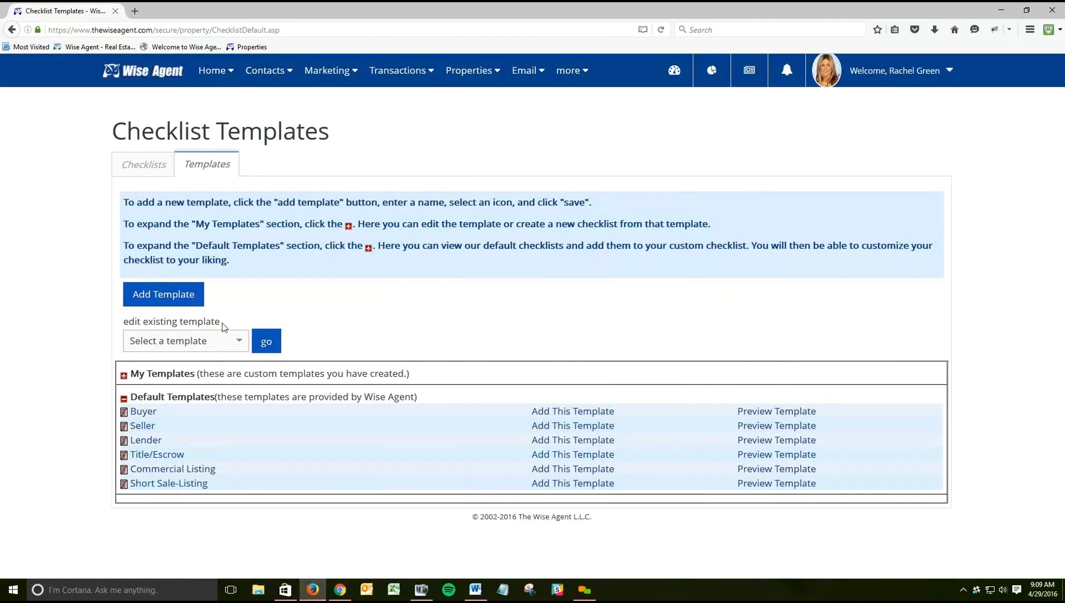
- Open the existing Buyer 2 template for editing and review its Dates, Fields, Tasks, Contacts and Template Name / Icon sections
{"action": "left_click", "coordinate": [211, 343]}
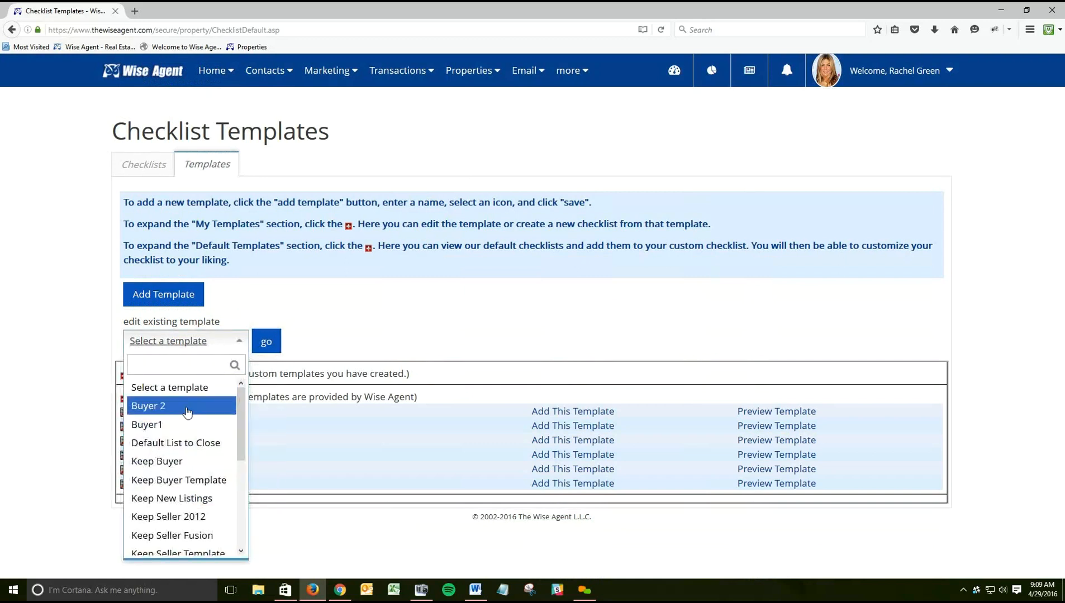
{"action": "left_click", "coordinate": [186, 407]}
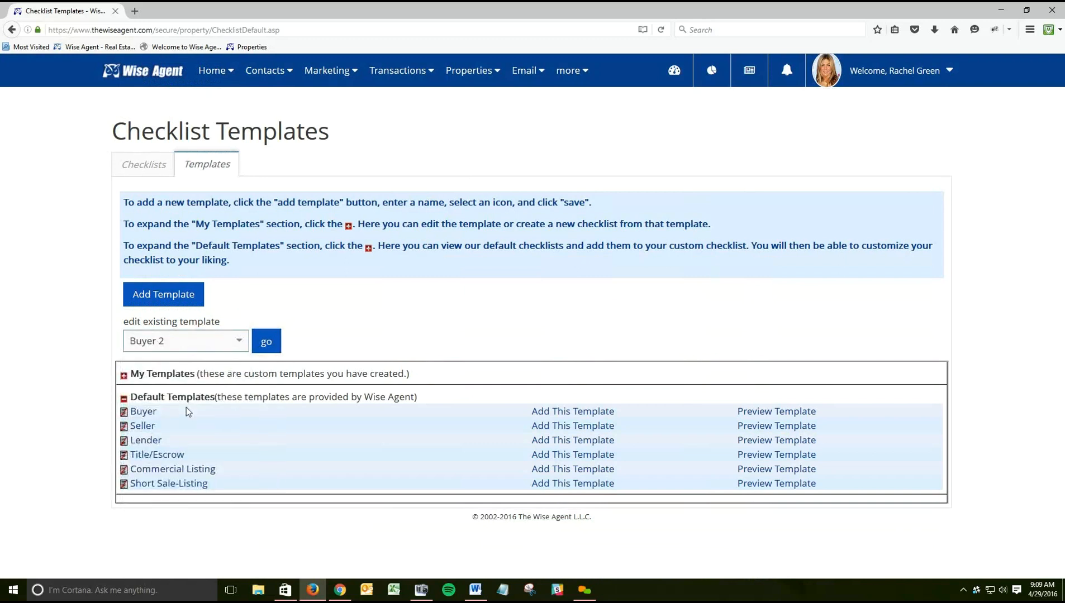
{"action": "left_click", "coordinate": [267, 345]}
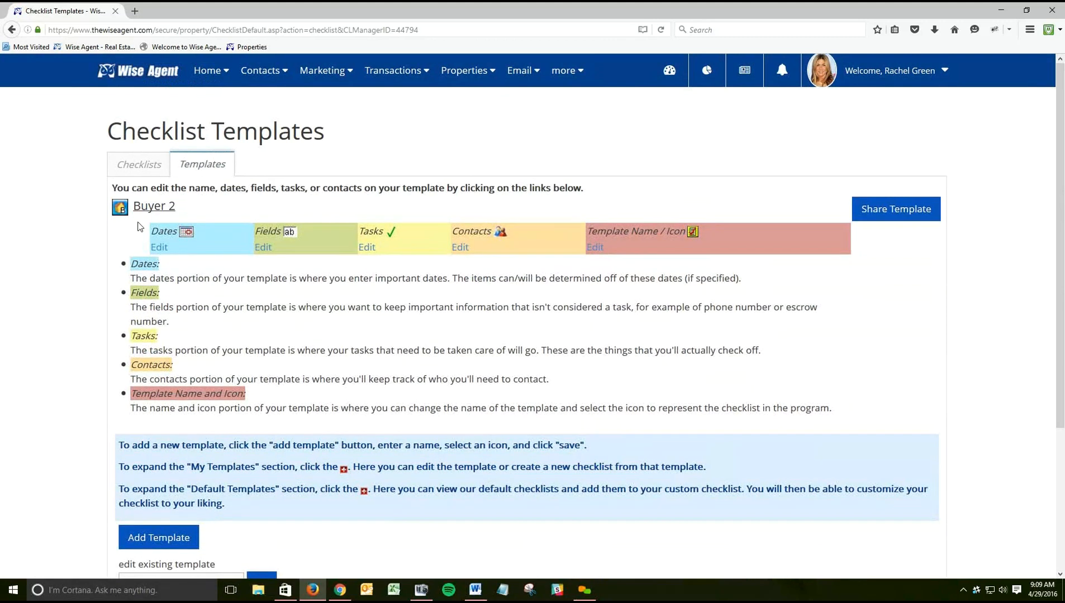
{"action": "left_click_drag", "start_coordinate": [140, 225], "coordinate": [892, 352]}
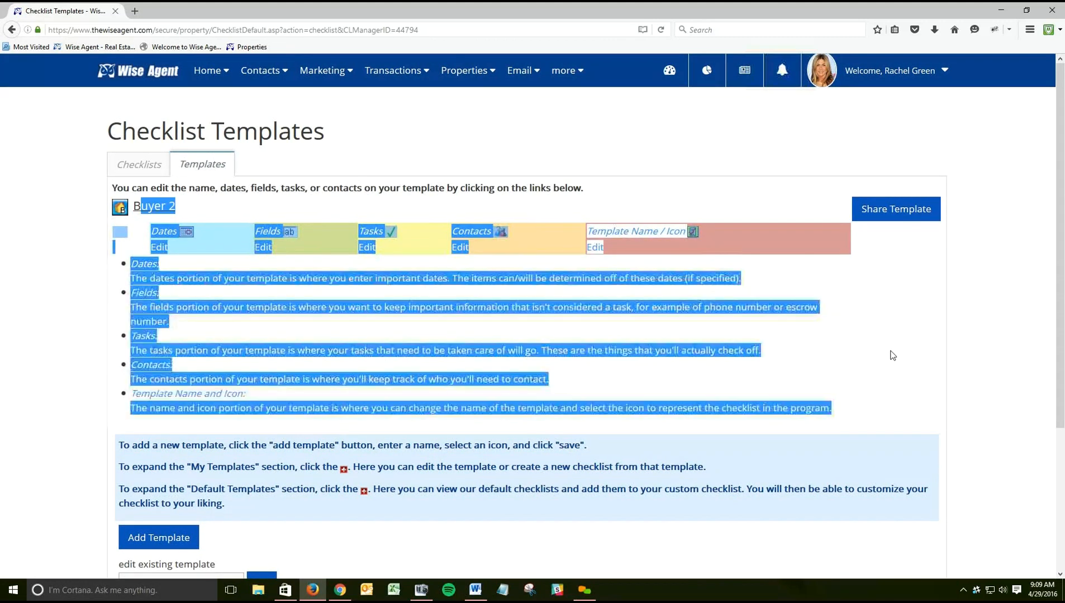
{"action": "left_click", "coordinate": [875, 362]}
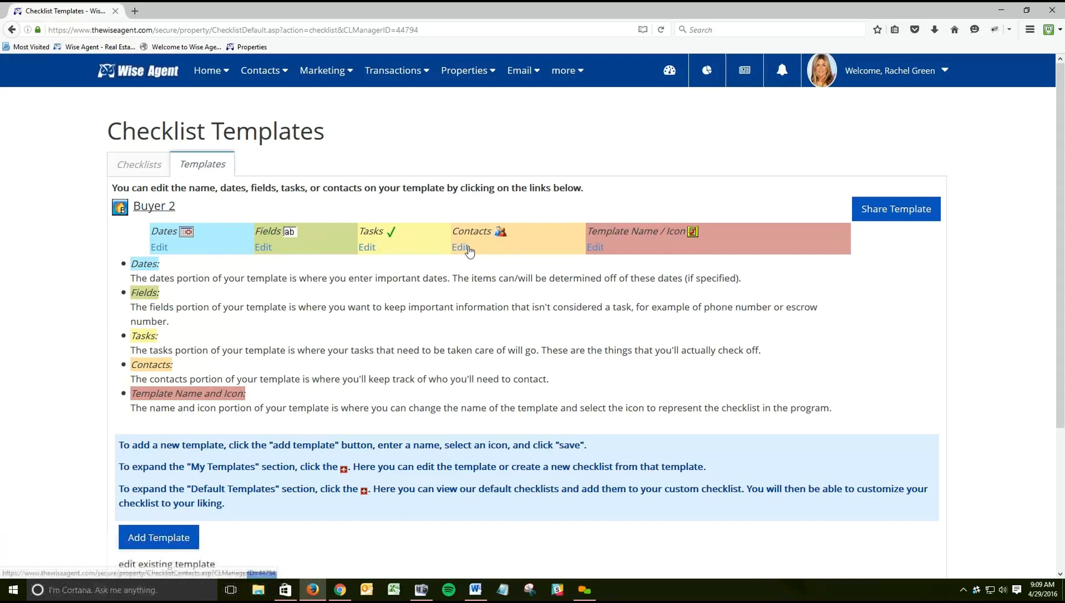
- Review the descriptions of the Dates, Fields, Tasks, Contacts and Template Name and Icon portions of the Buyer 2 template
{"action": "left_click_drag", "start_coordinate": [144, 263], "coordinate": [130, 263]}
{"action": "left_click_drag", "start_coordinate": [258, 299], "coordinate": [863, 422]}
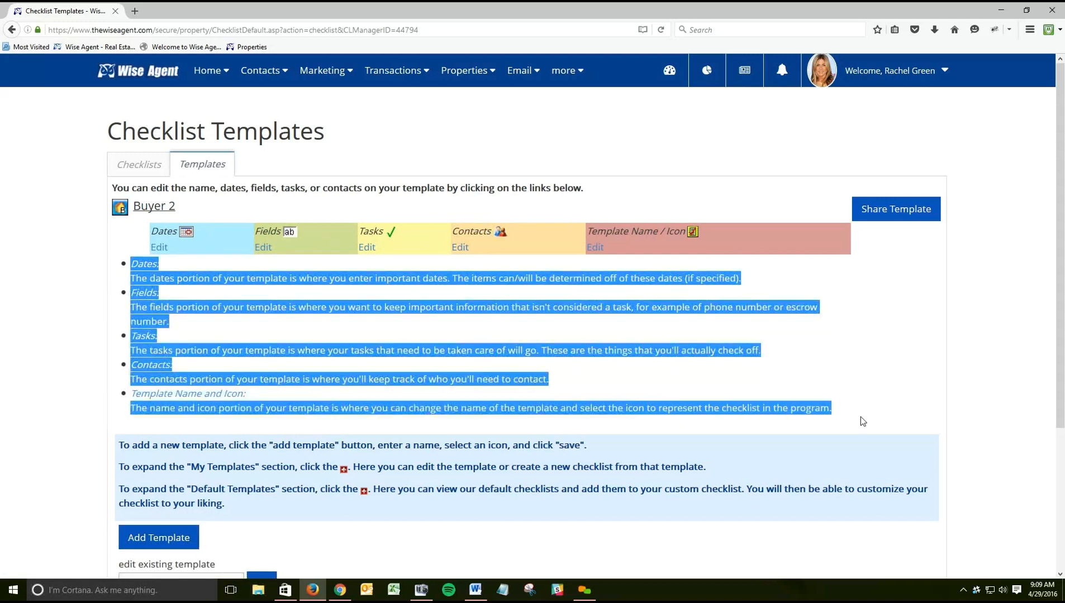
{"action": "left_click", "coordinate": [616, 387]}
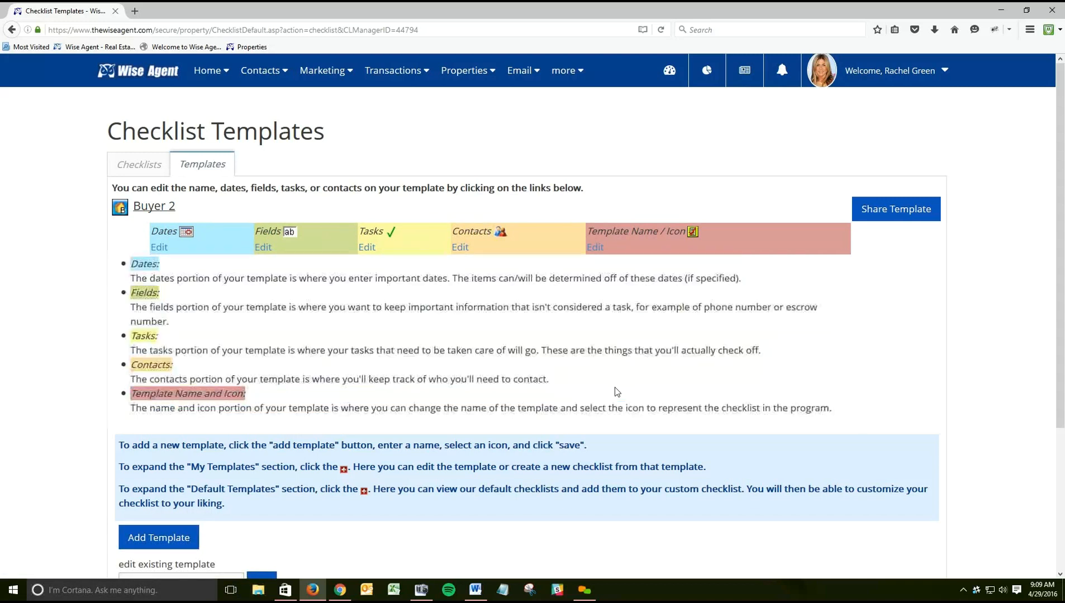
- Open the Buyer 2 template's dates for editing, and open the Contract Date entry
{"action": "left_click", "coordinate": [160, 247]}
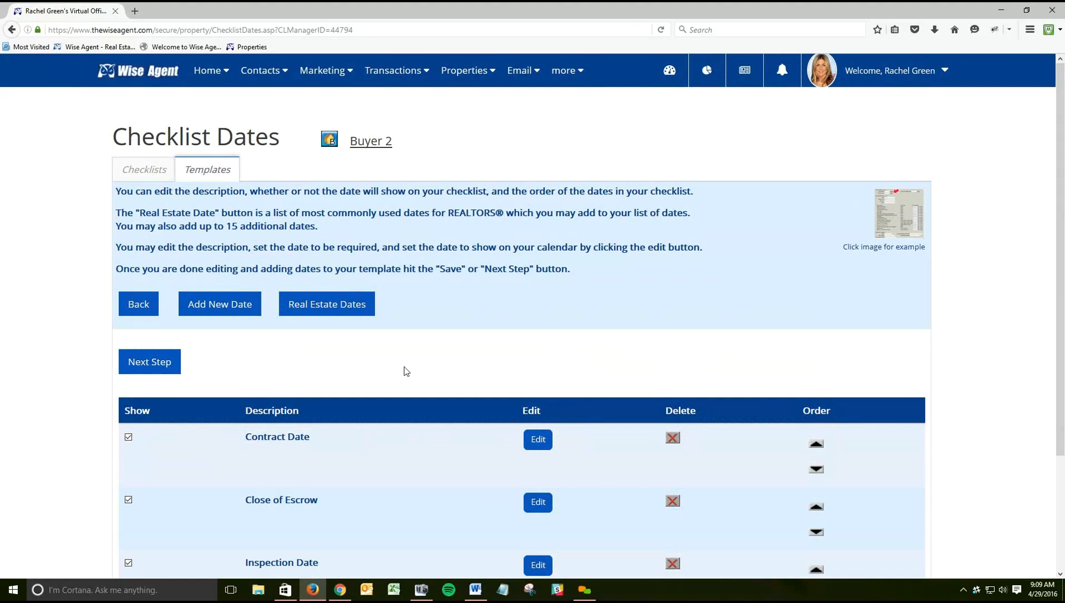
{"action": "scroll", "coordinate": [407, 372], "scroll_direction": "down", "scroll_amount": 3}
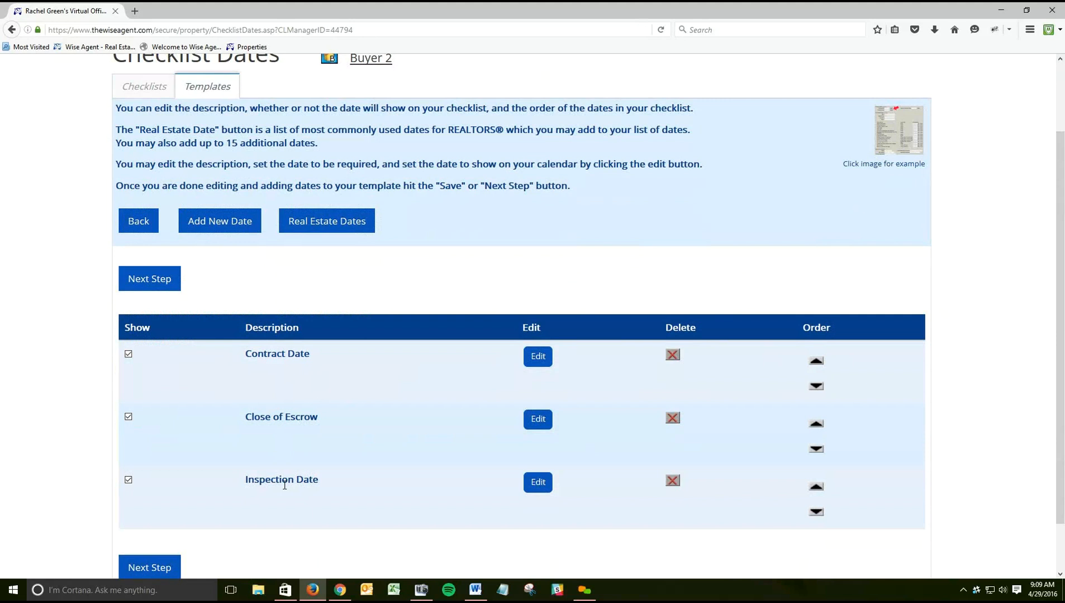
{"action": "left_click", "coordinate": [540, 358]}
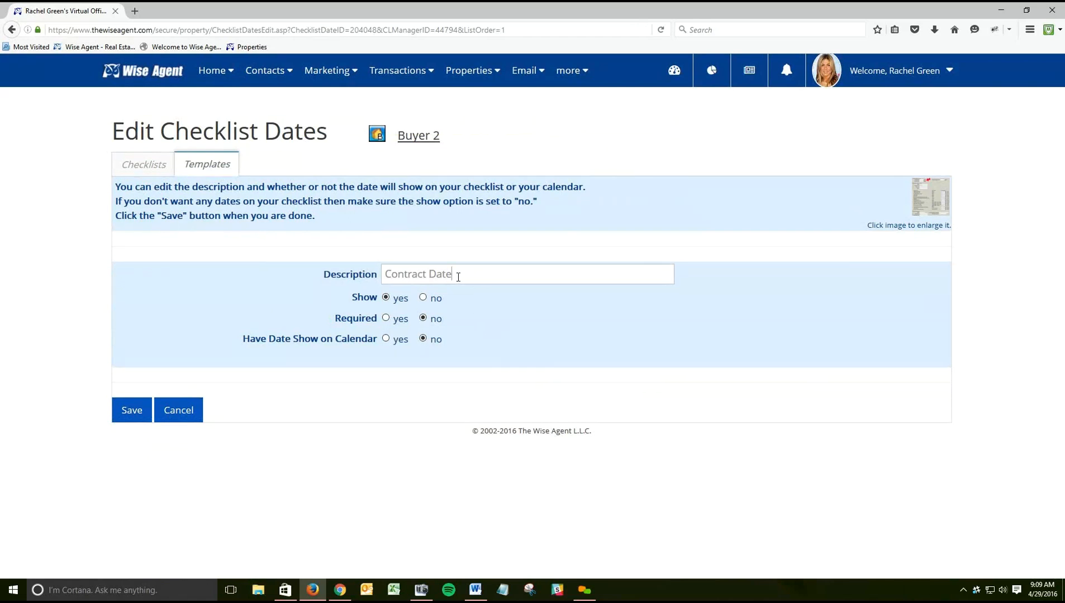
- Examine the Contract Date's description, Show, Required and calendar display options, and save the entry
{"action": "left_click_drag", "start_coordinate": [458, 277], "coordinate": [384, 275]}
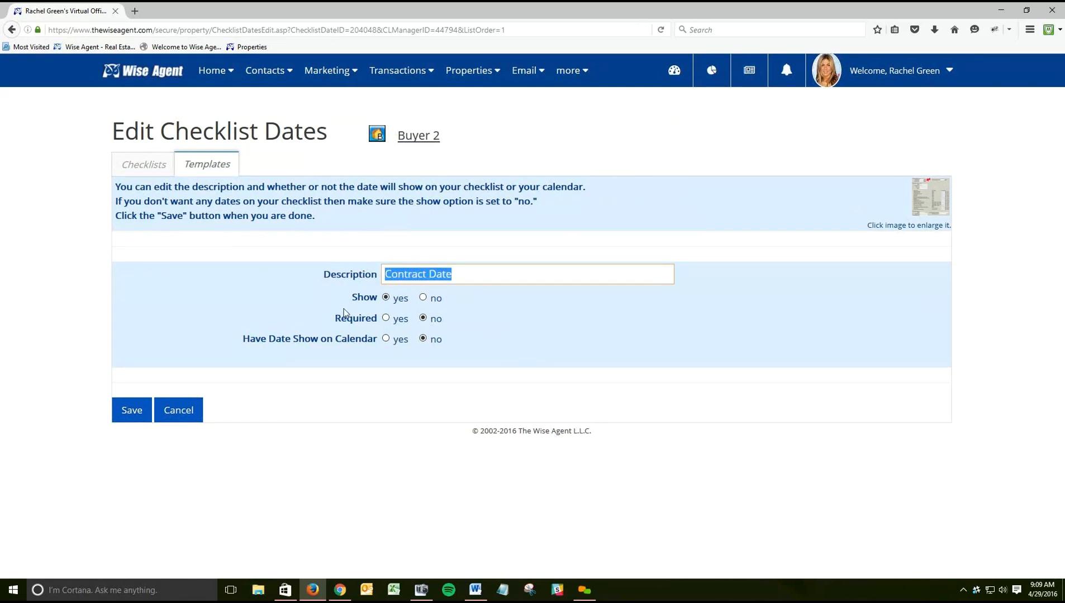
{"action": "left_click_drag", "start_coordinate": [352, 297], "coordinate": [460, 346]}
{"action": "left_click", "coordinate": [454, 299]}
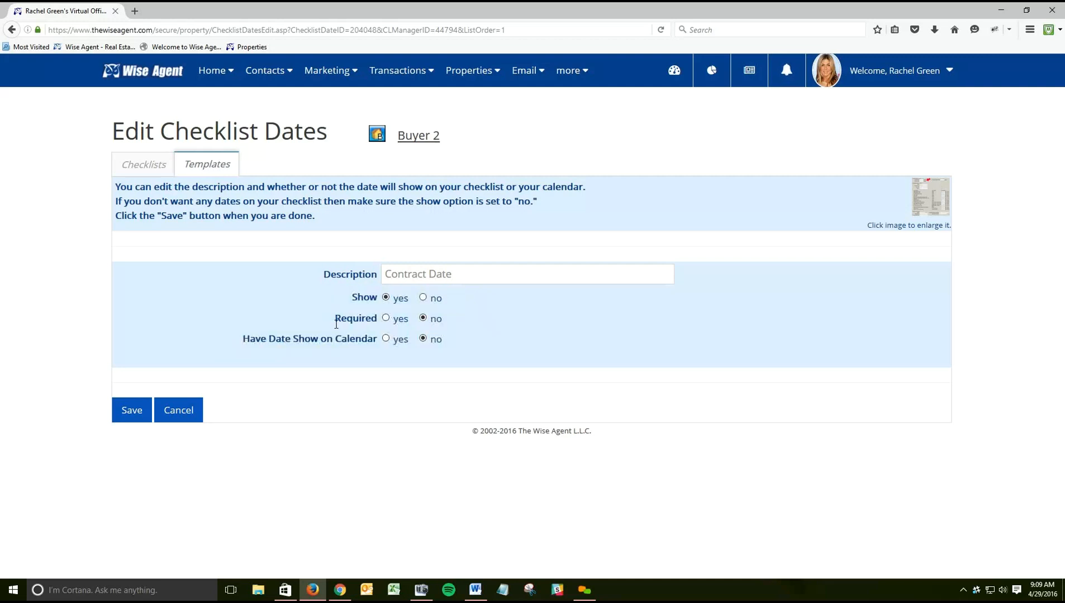
{"action": "left_click_drag", "start_coordinate": [330, 321], "coordinate": [459, 321]}
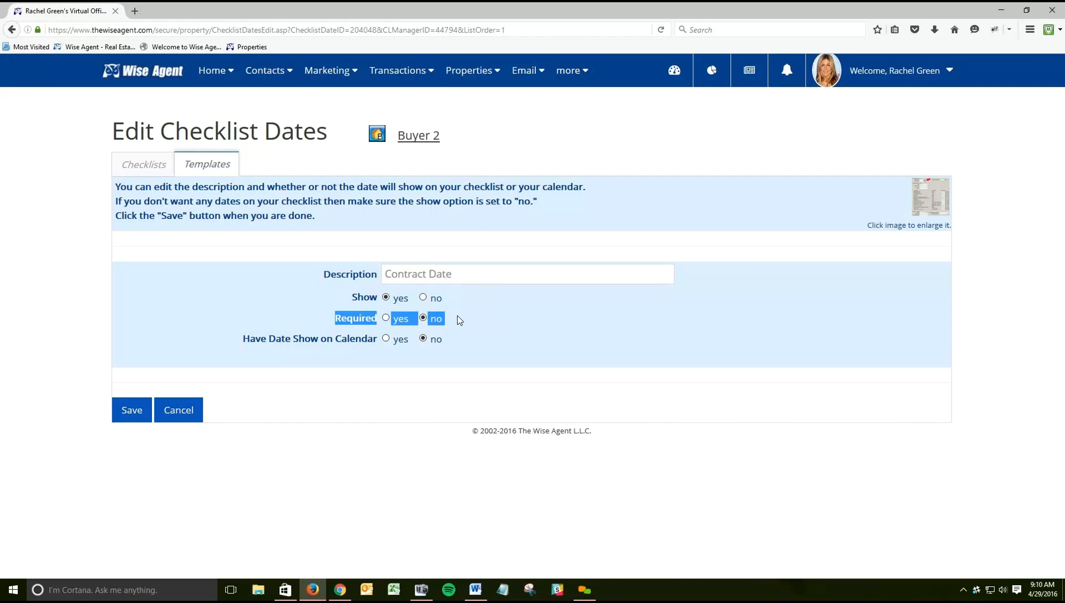
{"action": "left_click", "coordinate": [459, 320]}
{"action": "left_click_drag", "start_coordinate": [236, 340], "coordinate": [424, 348]}
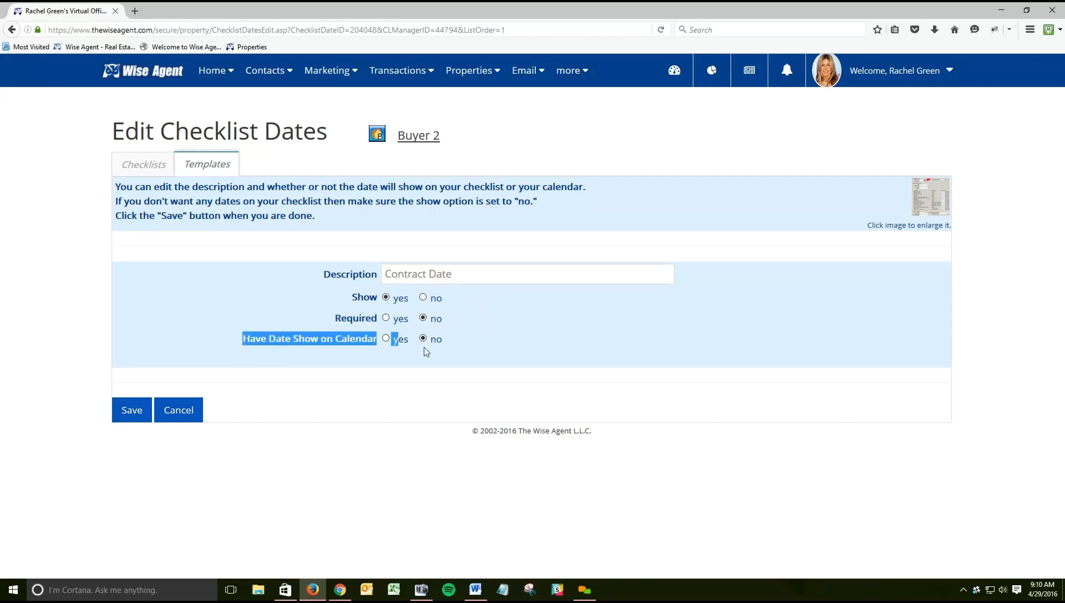
{"action": "left_click", "coordinate": [463, 347]}
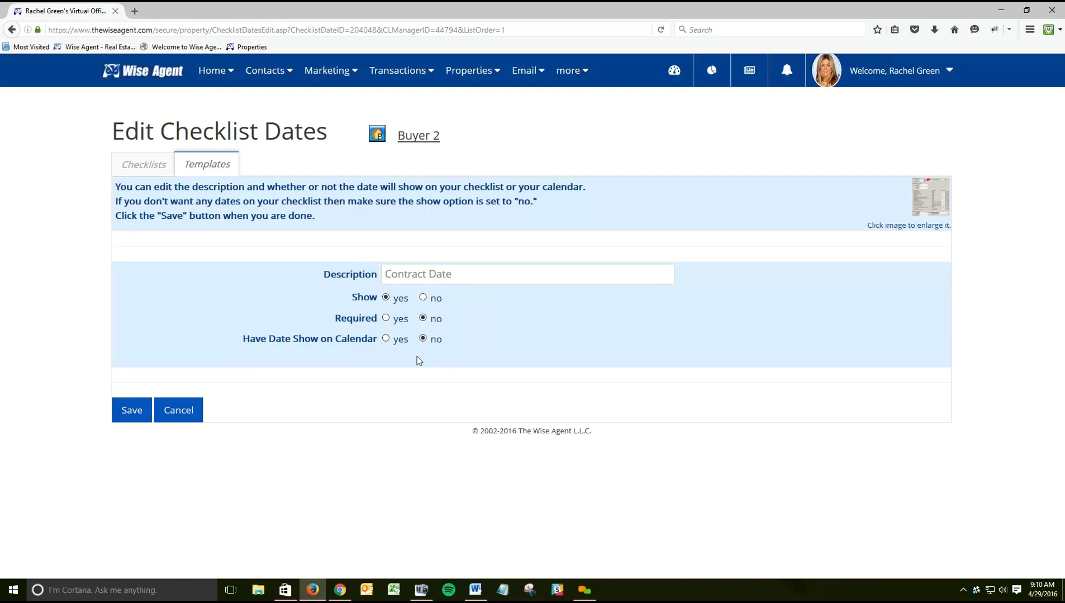
{"action": "left_click", "coordinate": [138, 422]}
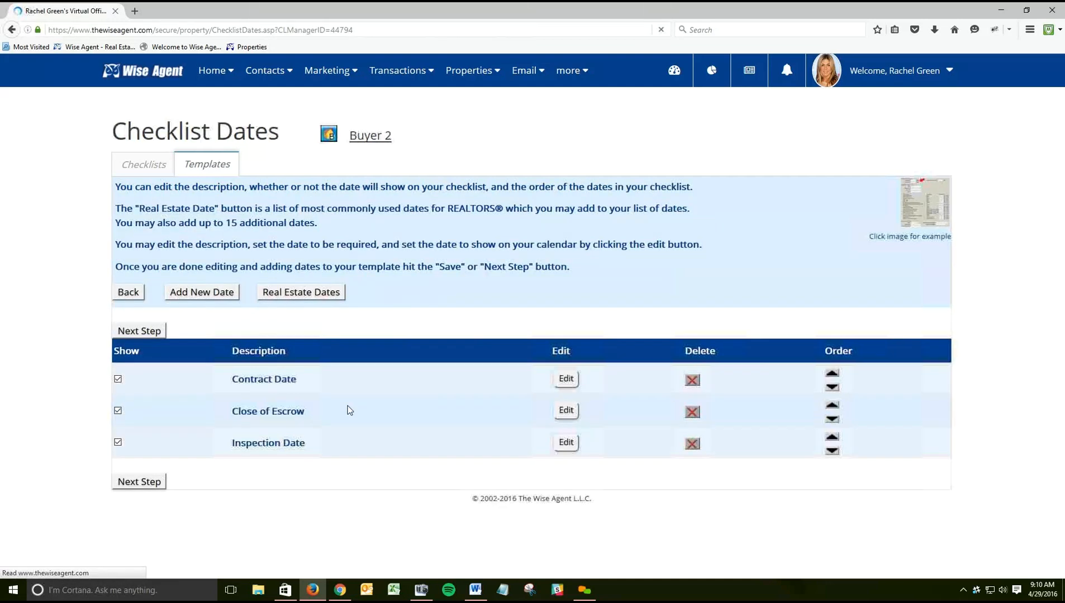
- Add the Listing Expiration Date and Cancel Date to the template from the suggested real estate dates
{"action": "scroll", "coordinate": [400, 398], "scroll_direction": "down", "scroll_amount": 5}
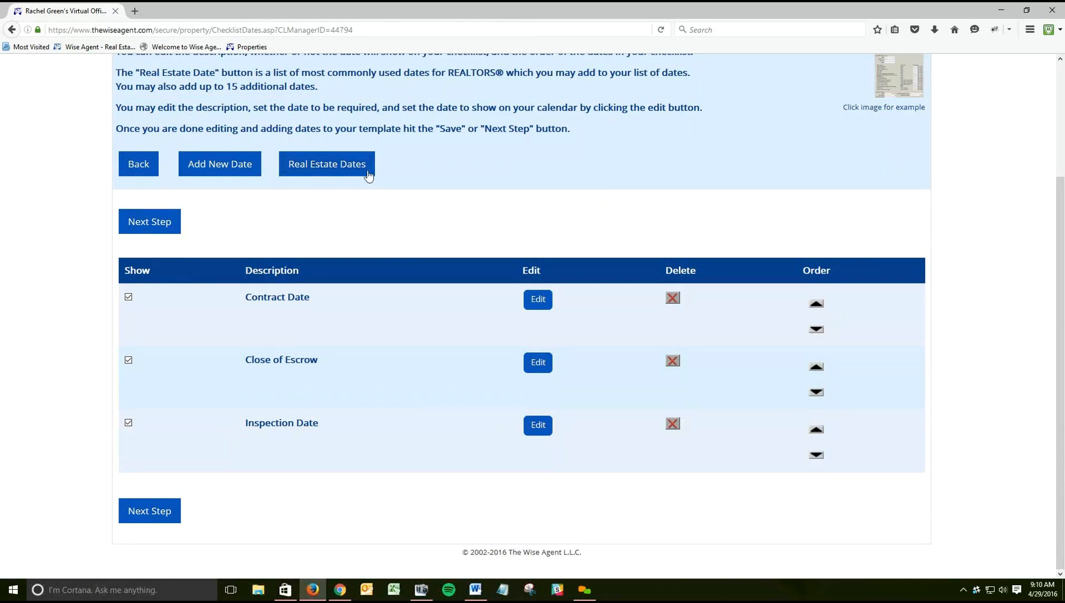
{"action": "left_click", "coordinate": [326, 168]}
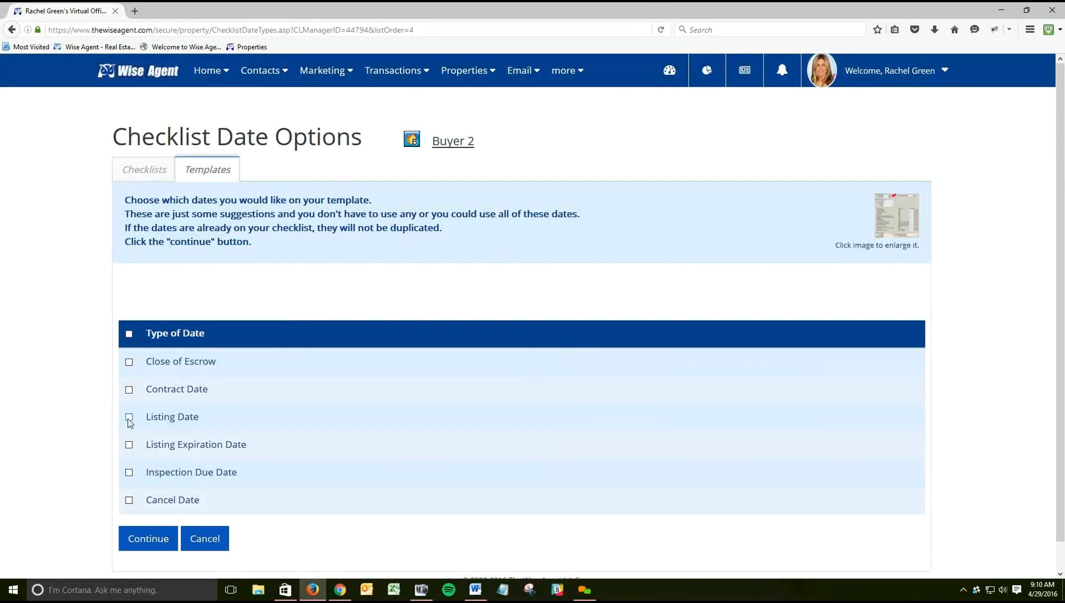
{"action": "left_click", "coordinate": [129, 446]}
{"action": "left_click", "coordinate": [129, 473]}
{"action": "left_click", "coordinate": [129, 500]}
{"action": "left_click", "coordinate": [144, 539]}
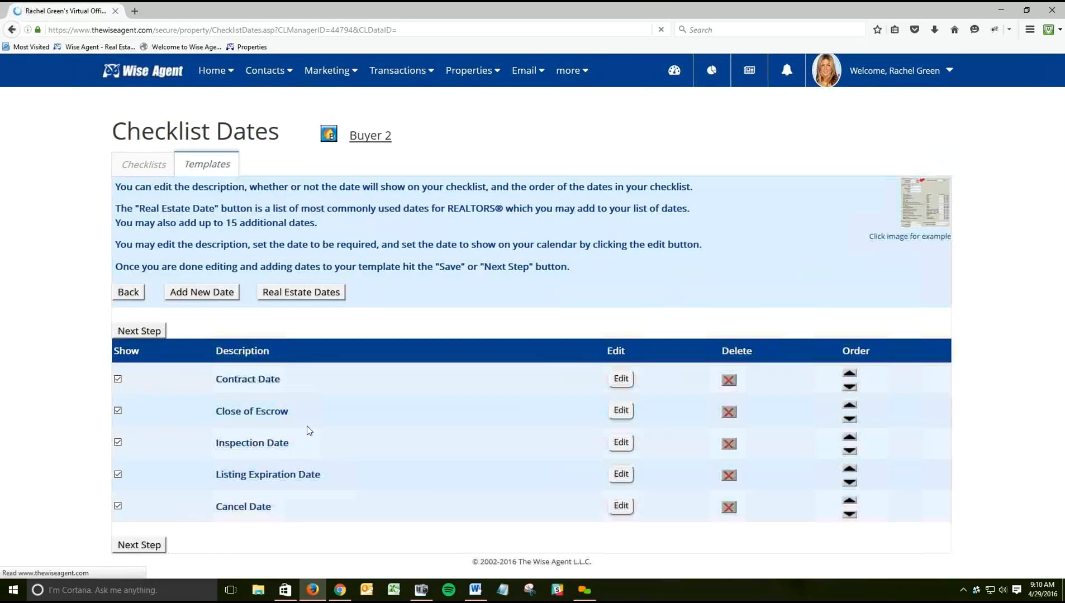
- Add a new date to the template with the default description Unused, save it, and check the date list
{"action": "scroll", "coordinate": [462, 342], "scroll_direction": "down", "scroll_amount": 5}
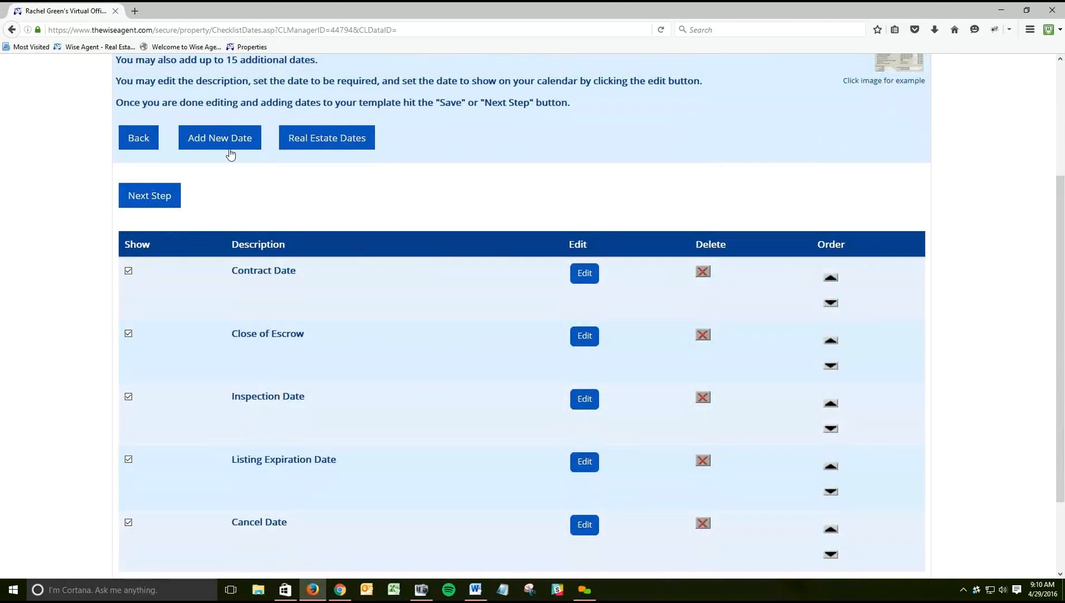
{"action": "left_click", "coordinate": [210, 145]}
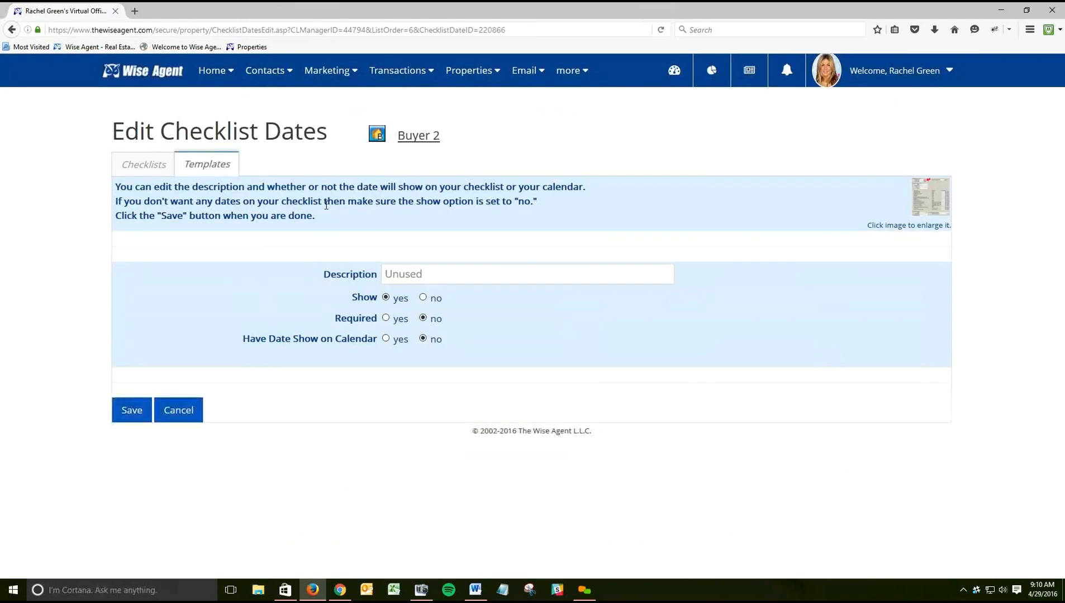
{"action": "left_click_drag", "start_coordinate": [440, 276], "coordinate": [428, 394]}
{"action": "left_click", "coordinate": [428, 394]}
{"action": "left_click", "coordinate": [134, 414]}
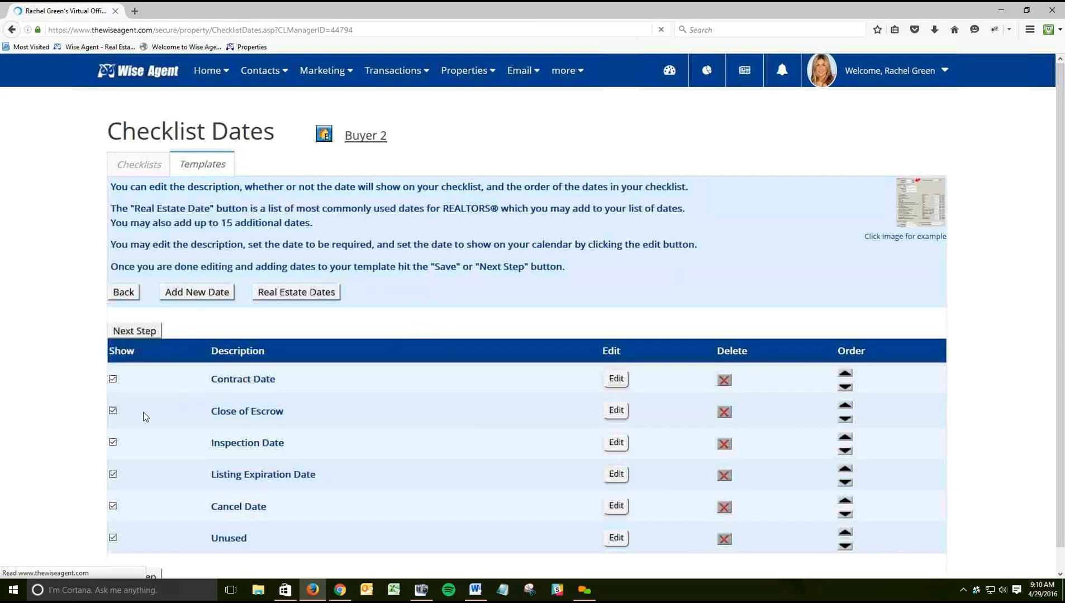
{"action": "scroll", "coordinate": [386, 441], "scroll_direction": "down", "scroll_amount": 2}
{"action": "scroll", "coordinate": [336, 481], "scroll_direction": "down", "scroll_amount": 5}
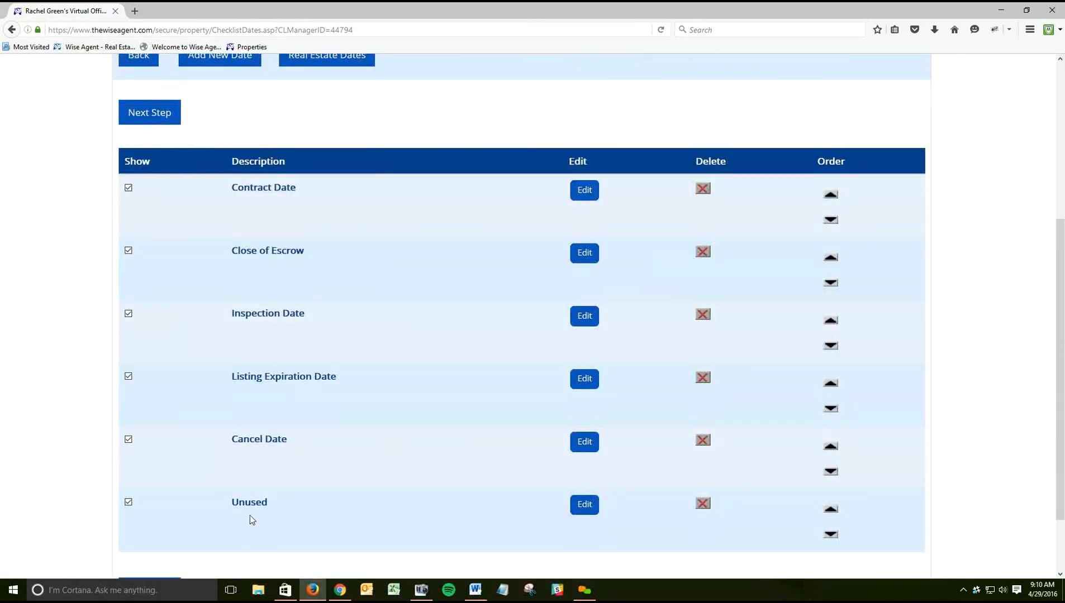
- Continue to the template's fields, and review the existing fields and the suggested real estate fields without selecting any
{"action": "left_click", "coordinate": [140, 114]}
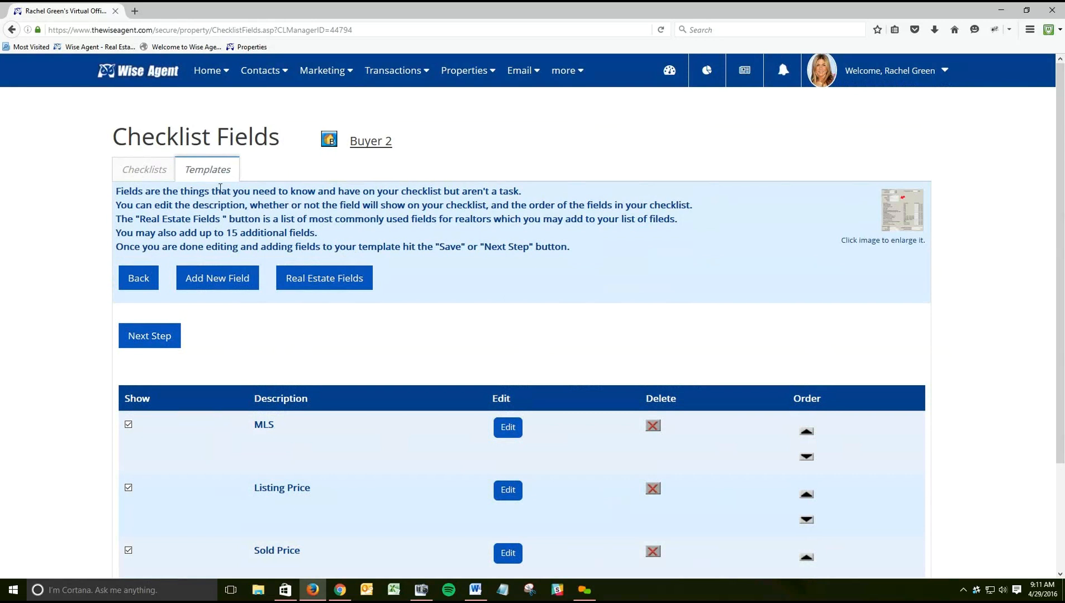
{"action": "scroll", "coordinate": [285, 315], "scroll_direction": "down", "scroll_amount": 3}
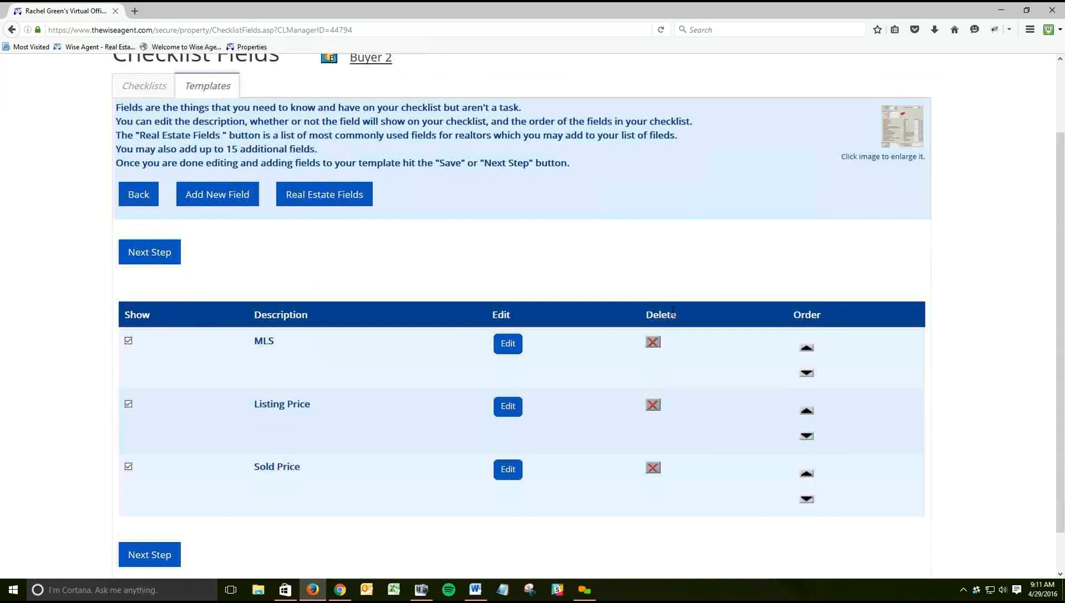
{"action": "left_click_drag", "start_coordinate": [247, 294], "coordinate": [334, 433]}
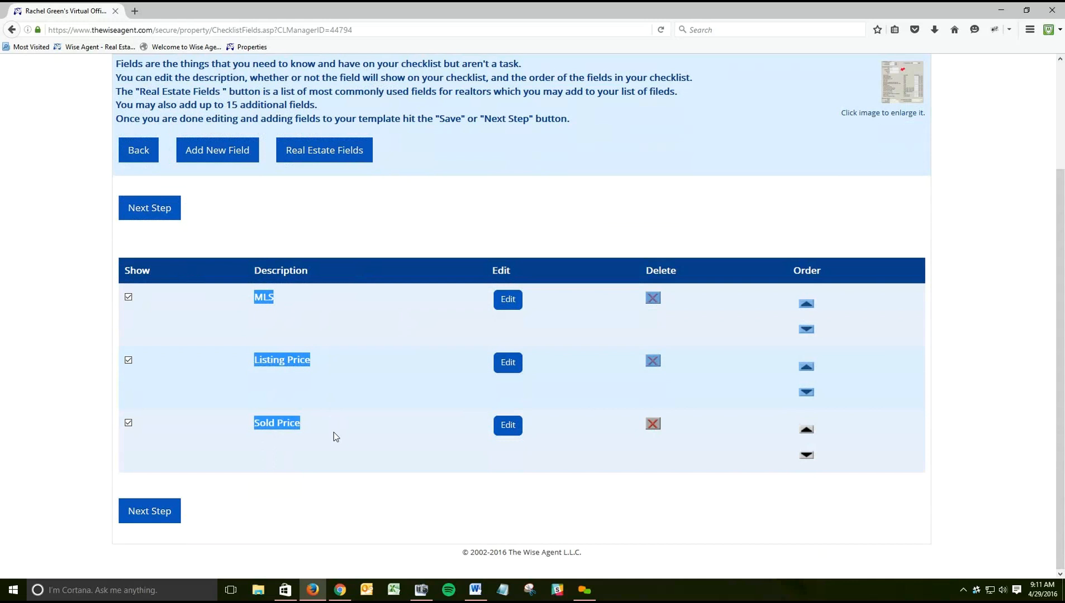
{"action": "left_click", "coordinate": [297, 240]}
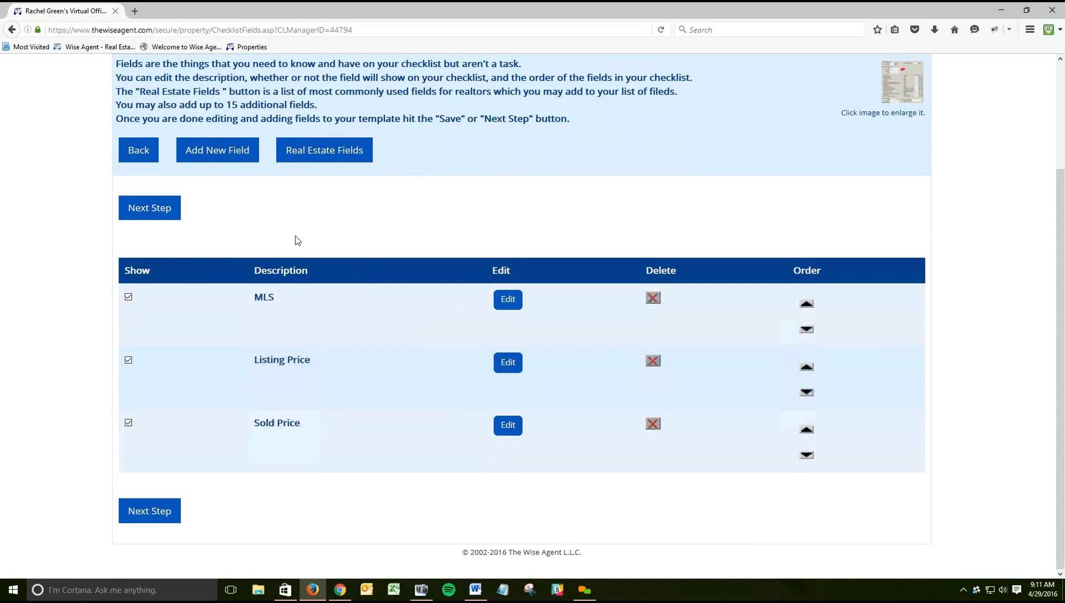
{"action": "left_click", "coordinate": [300, 157]}
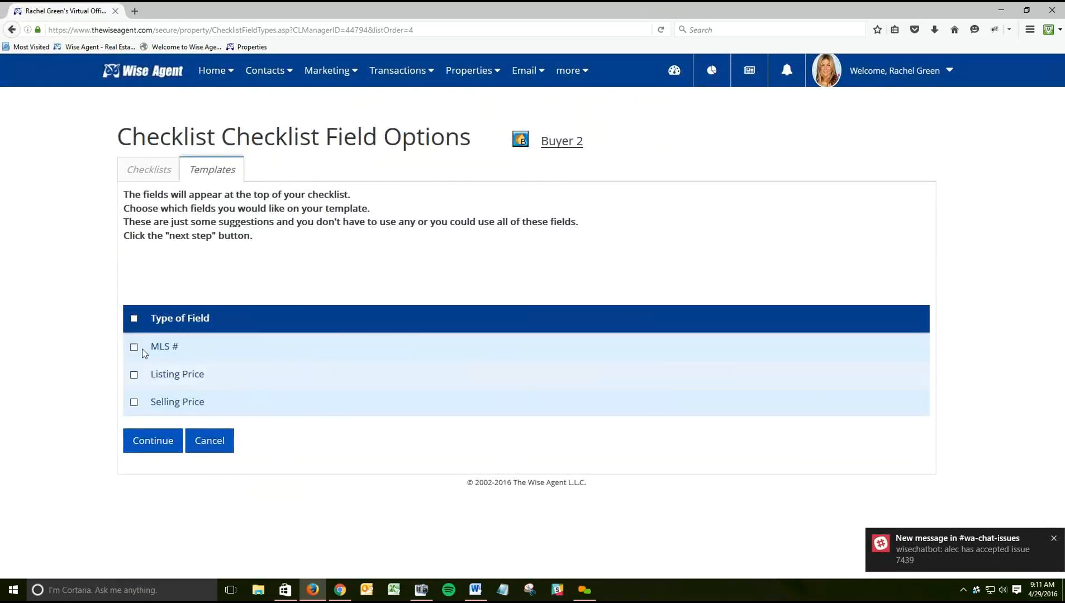
{"action": "left_click", "coordinate": [152, 441]}
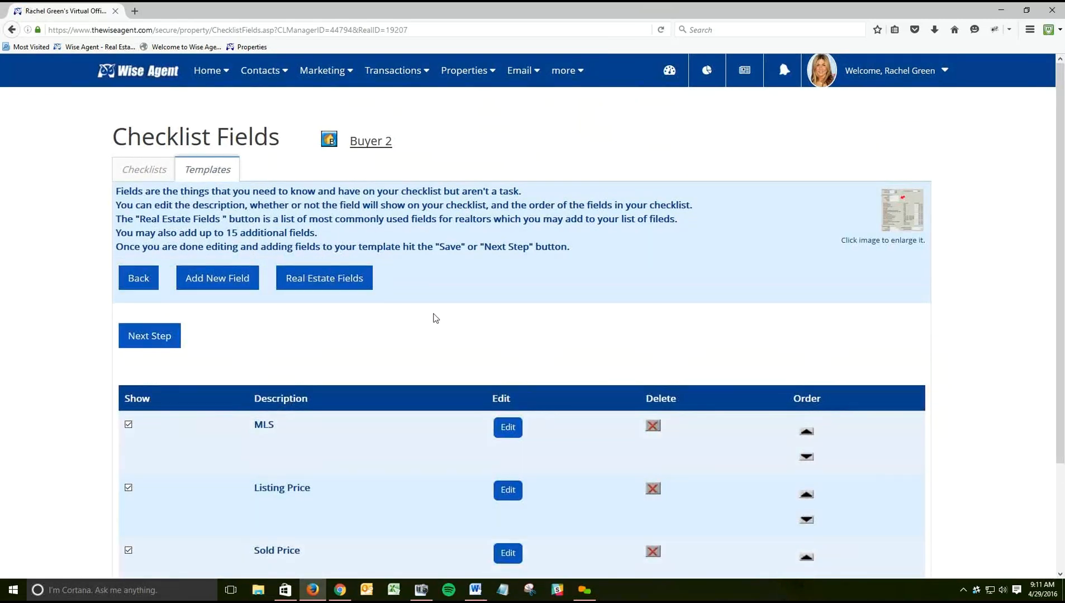
- Add a new field to the template with the default description Unused, and save it
{"action": "scroll", "coordinate": [523, 318], "scroll_direction": "down", "scroll_amount": 2}
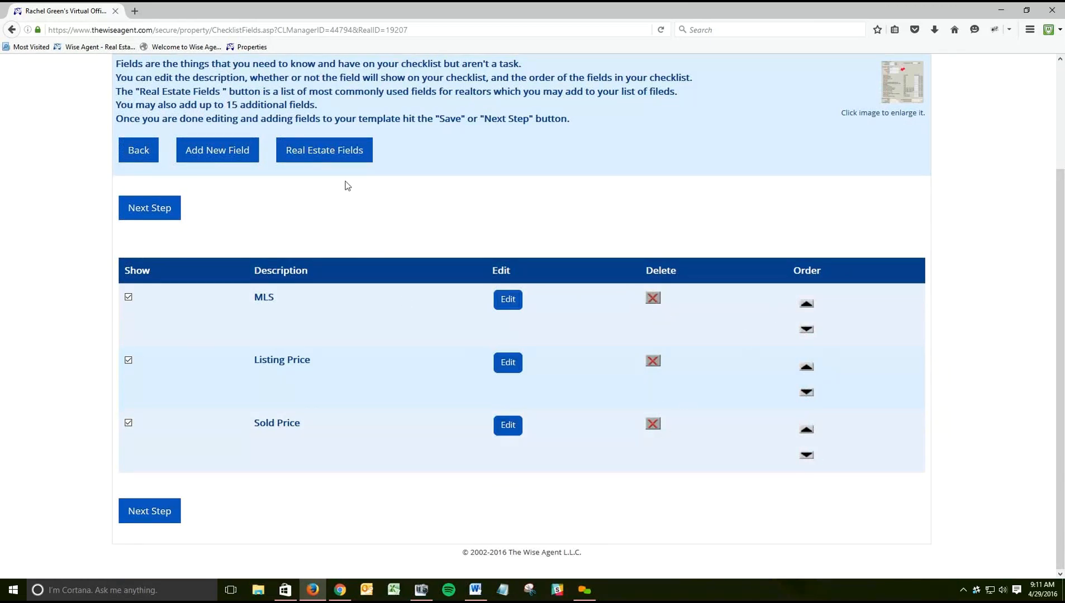
{"action": "left_click", "coordinate": [216, 155]}
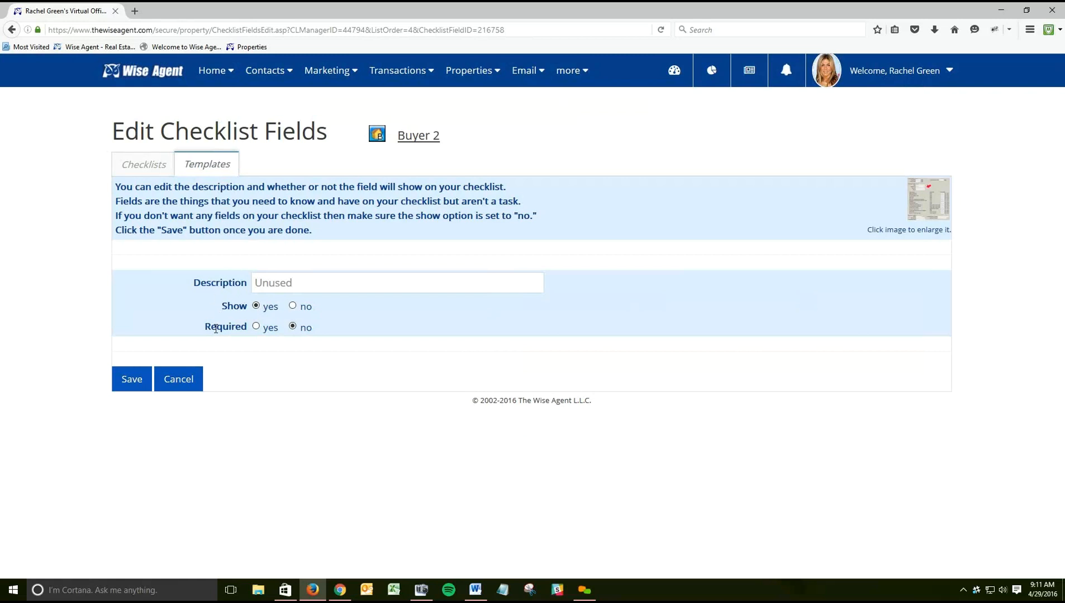
{"action": "left_click", "coordinate": [128, 386]}
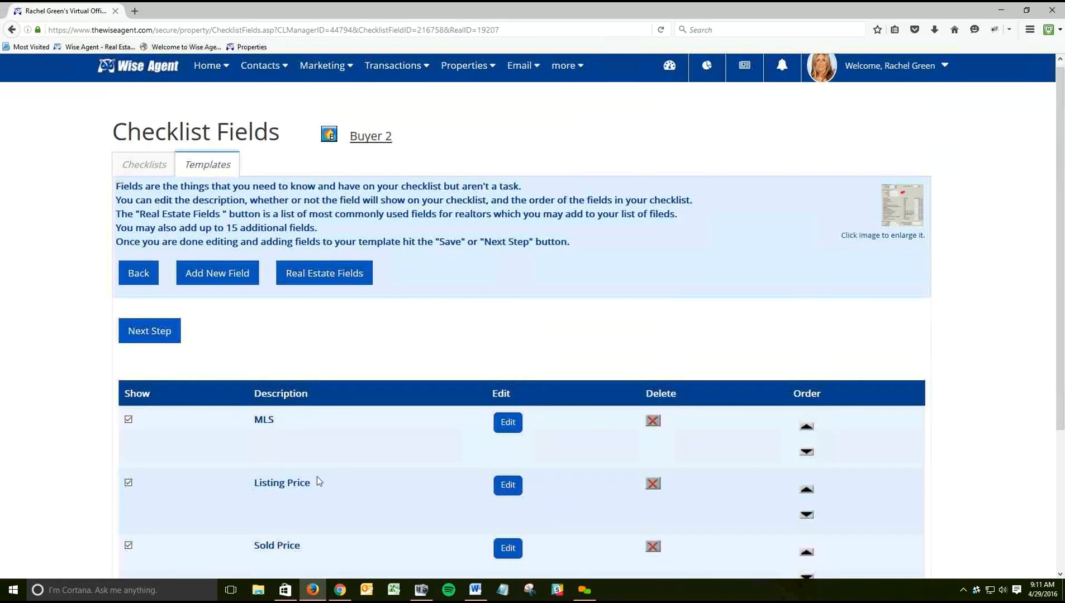
{"action": "scroll", "coordinate": [324, 472], "scroll_direction": "down", "scroll_amount": 5}
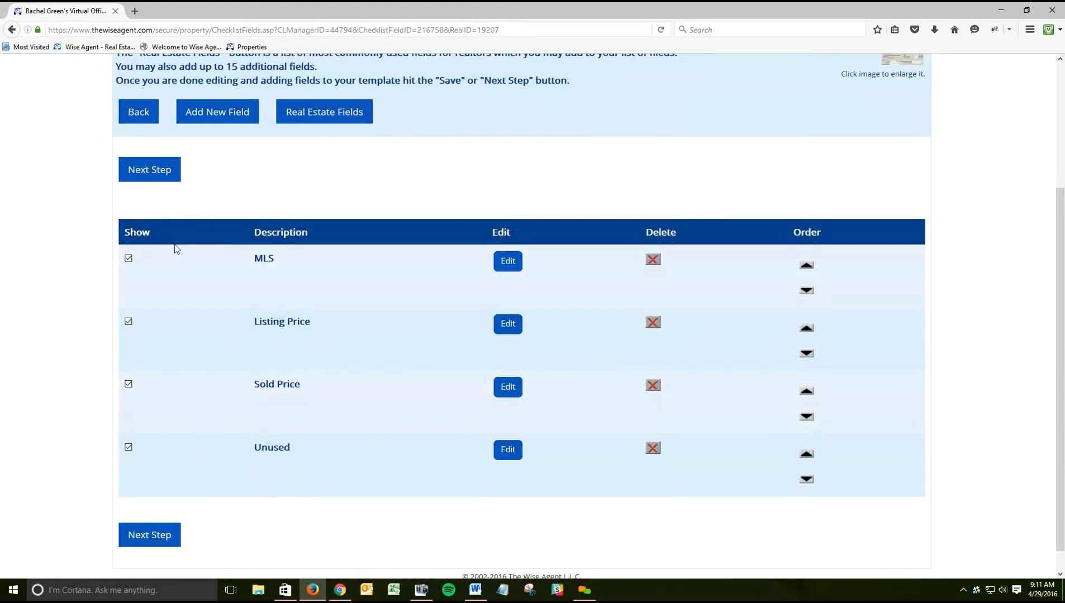
- Continue to the template's checklist tasks and browse the tasks listed under the Buyer sub-heading
{"action": "left_click", "coordinate": [147, 169]}
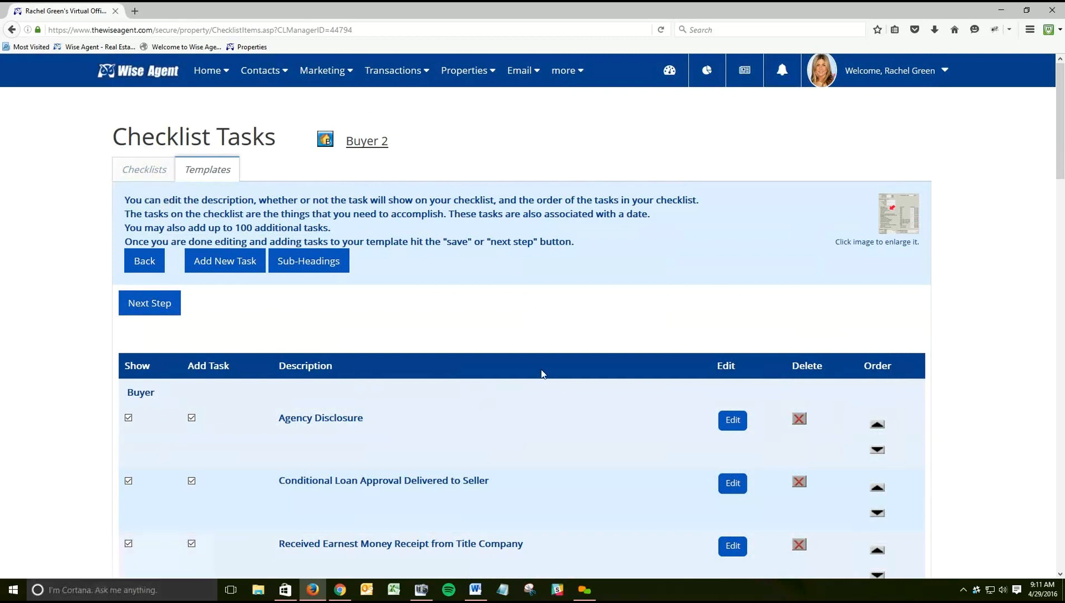
{"action": "left_click_drag", "start_coordinate": [1060, 173], "coordinate": [1060, 191]}
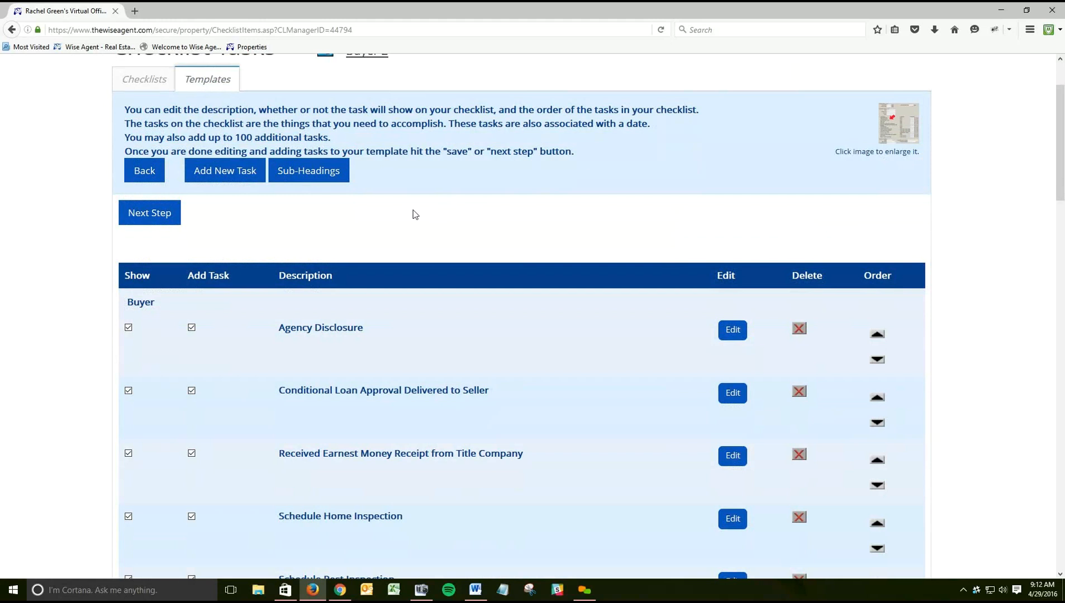
{"action": "left_click_drag", "start_coordinate": [1063, 171], "coordinate": [1063, 266]}
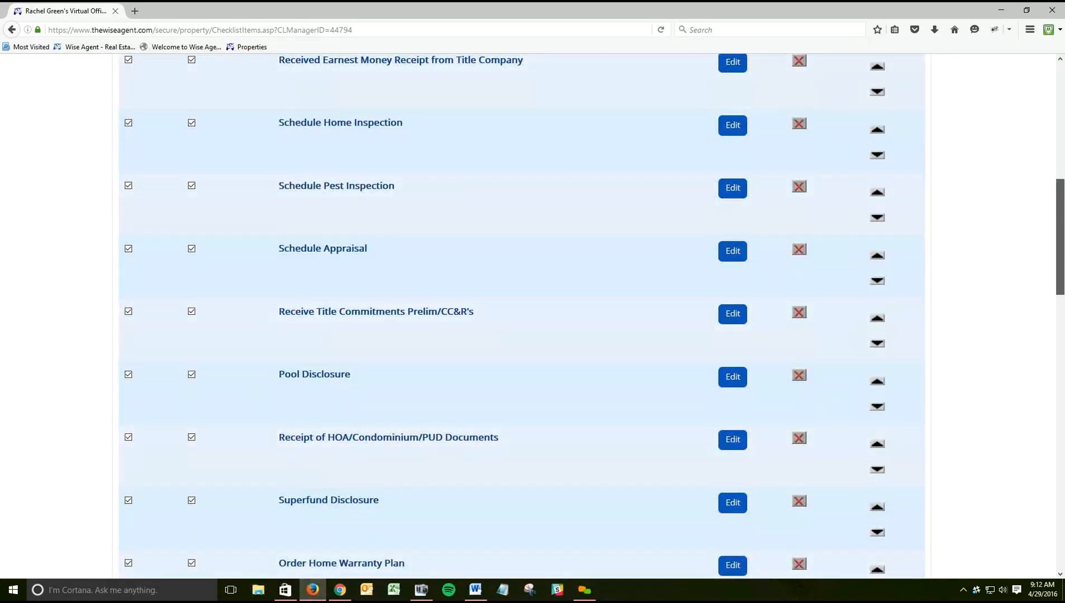
{"action": "left_click_drag", "start_coordinate": [1063, 266], "coordinate": [1063, 181]}
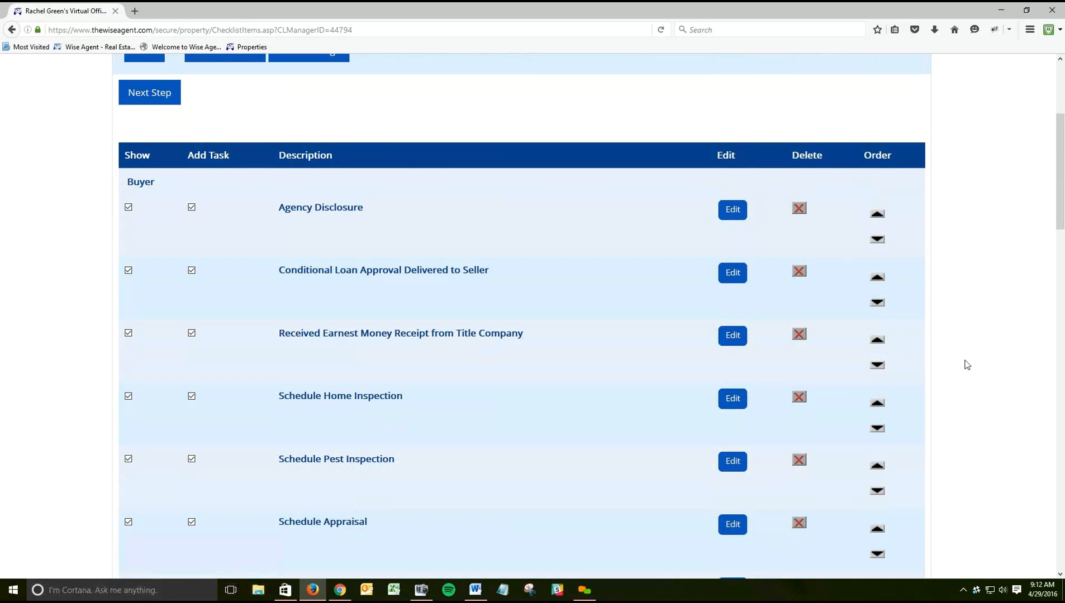
{"action": "left_click_drag", "start_coordinate": [1060, 224], "coordinate": [1060, 203]}
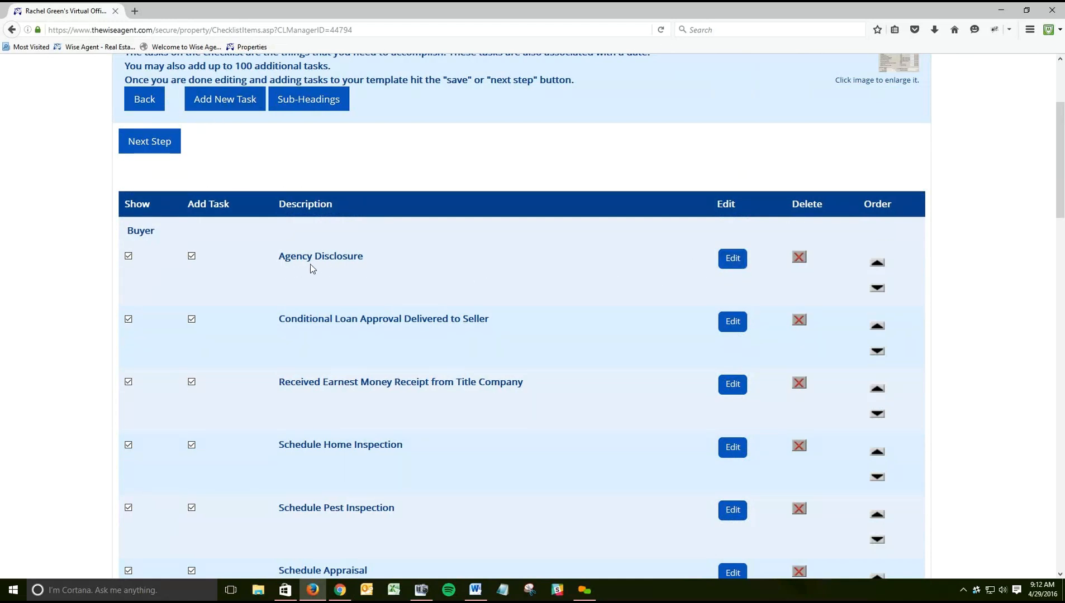
- Open the Agency Disclosure task for editing and review its description, checklist visibility, list order, sub-heading and due date explanation
{"action": "left_click", "coordinate": [736, 267]}
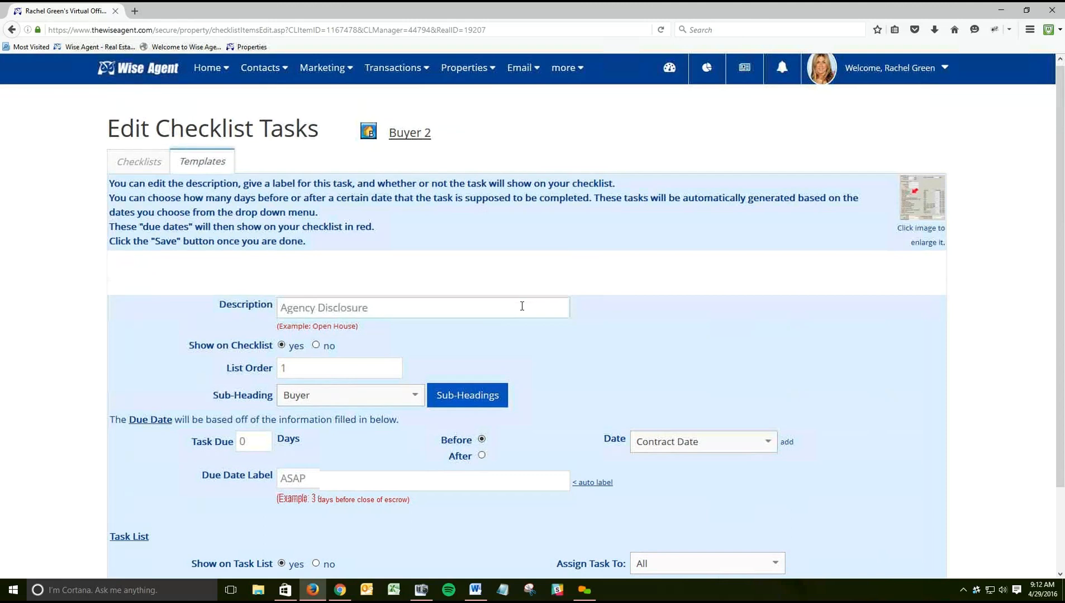
{"action": "scroll", "coordinate": [387, 227], "scroll_direction": "down", "scroll_amount": 3}
{"action": "left_click", "coordinate": [380, 226]}
{"action": "key", "text": "ctrl+a"}
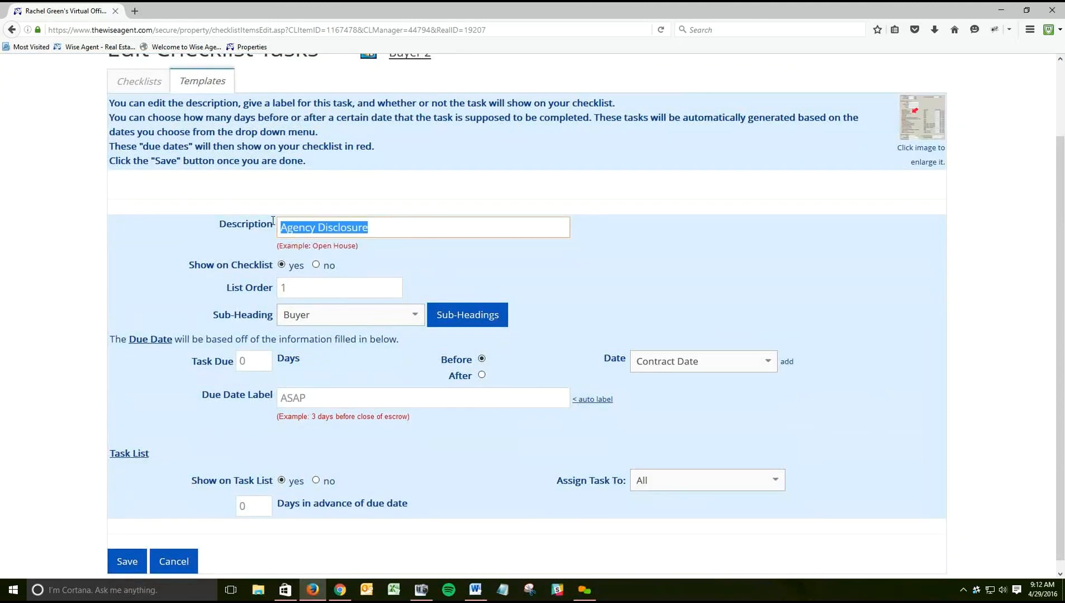
{"action": "left_click", "coordinate": [381, 230]}
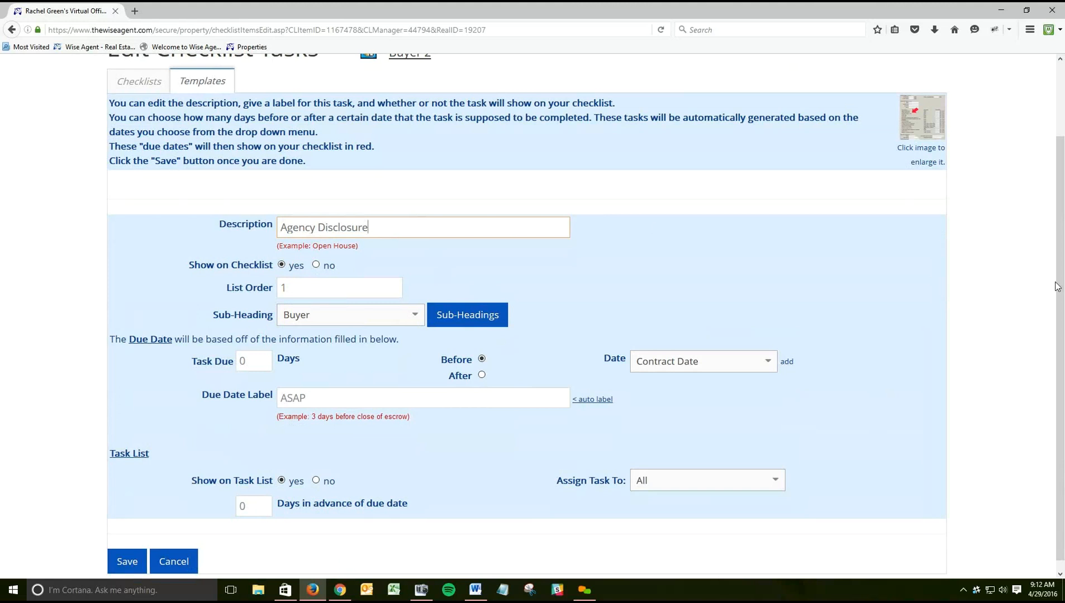
{"action": "scroll", "coordinate": [1060, 310], "scroll_direction": "down", "scroll_amount": 1}
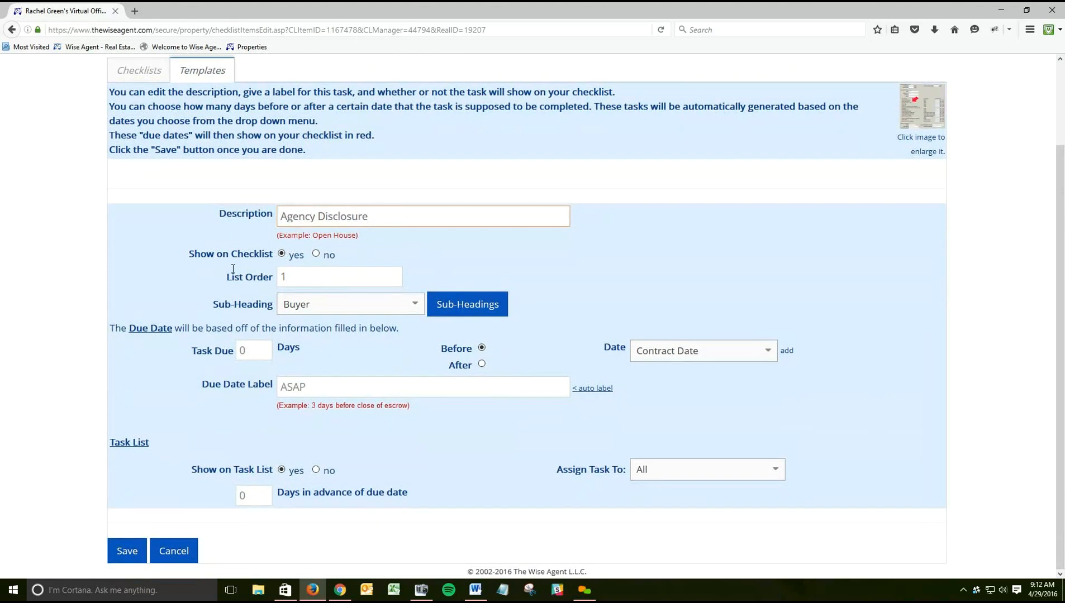
{"action": "left_click_drag", "start_coordinate": [189, 253], "coordinate": [342, 256]}
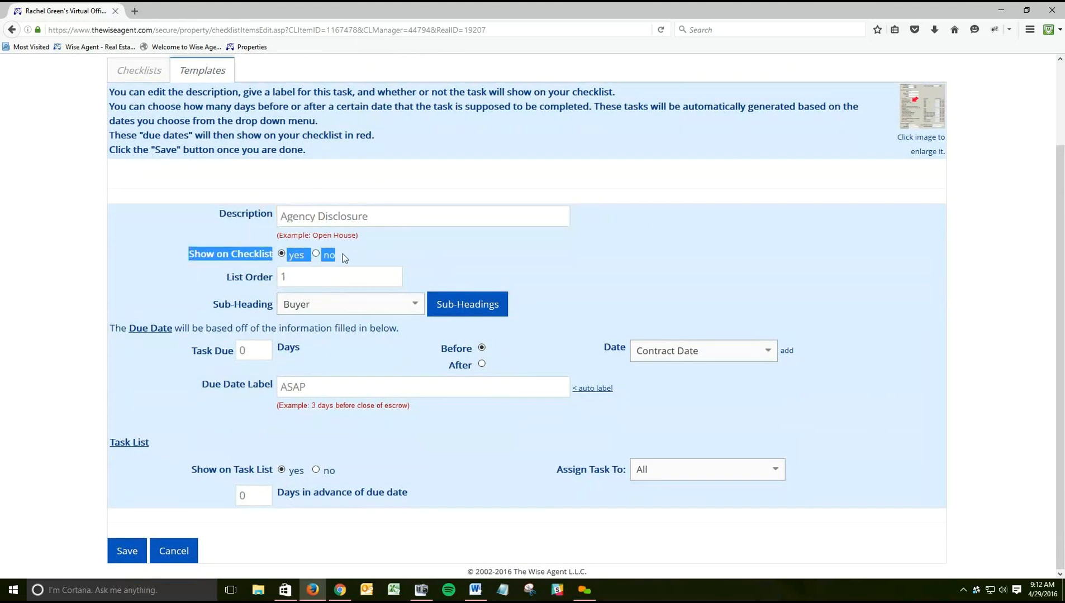
{"action": "left_click_drag", "start_coordinate": [226, 278], "coordinate": [283, 277]}
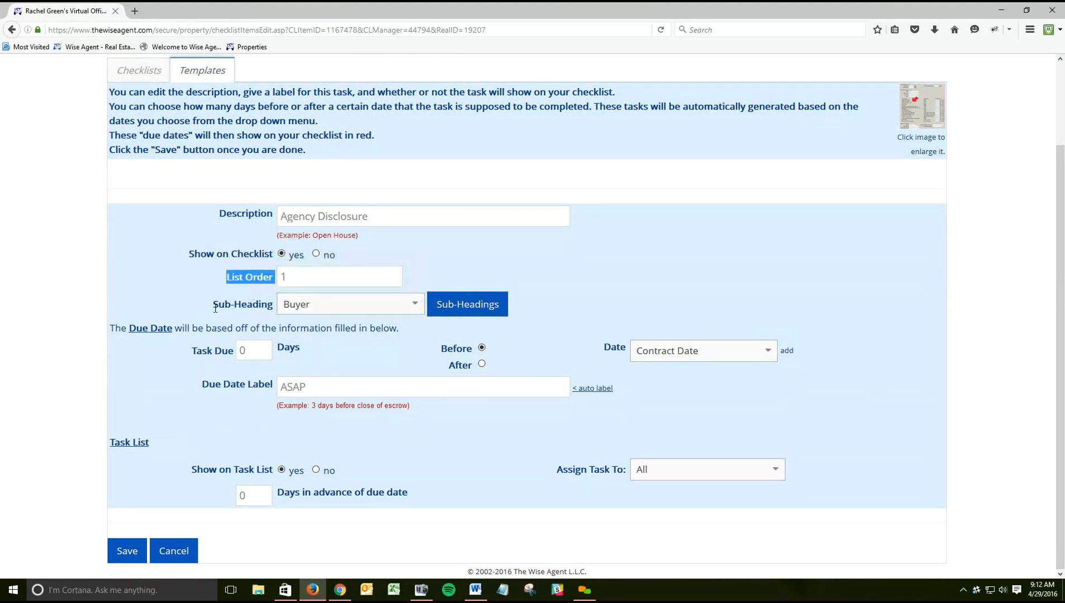
{"action": "left_click_drag", "start_coordinate": [213, 306], "coordinate": [277, 309]}
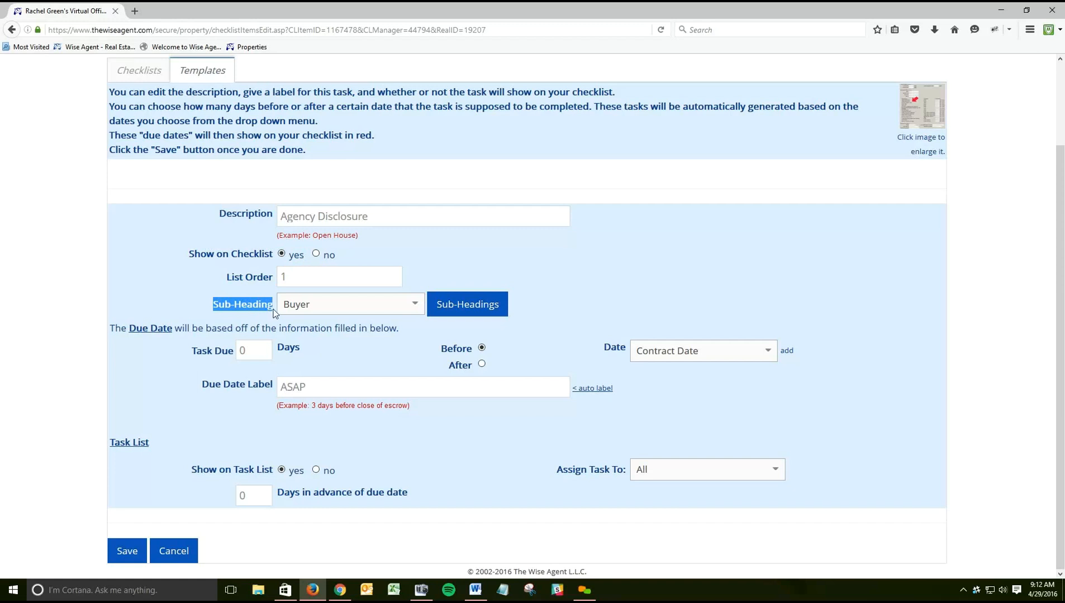
{"action": "left_click", "coordinate": [190, 288]}
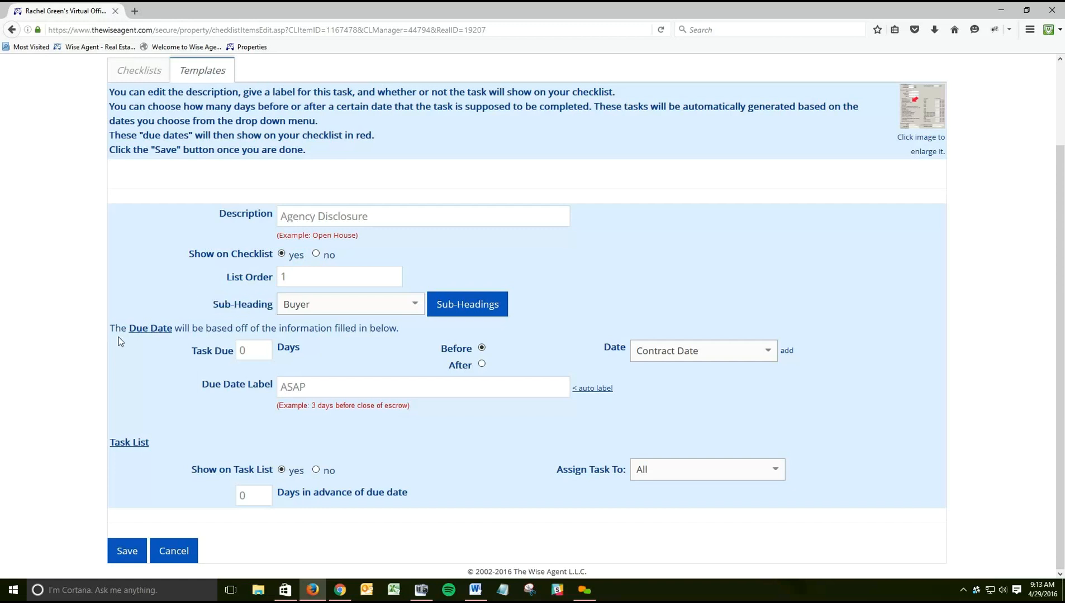
{"action": "left_click_drag", "start_coordinate": [112, 328], "coordinate": [405, 333]}
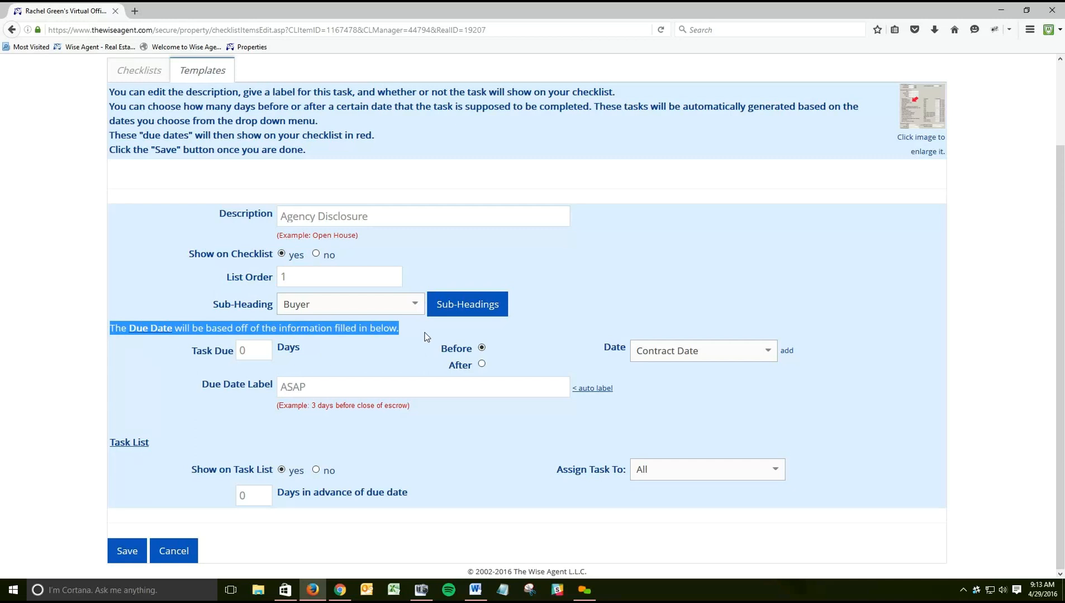
{"action": "left_click", "coordinate": [409, 358]}
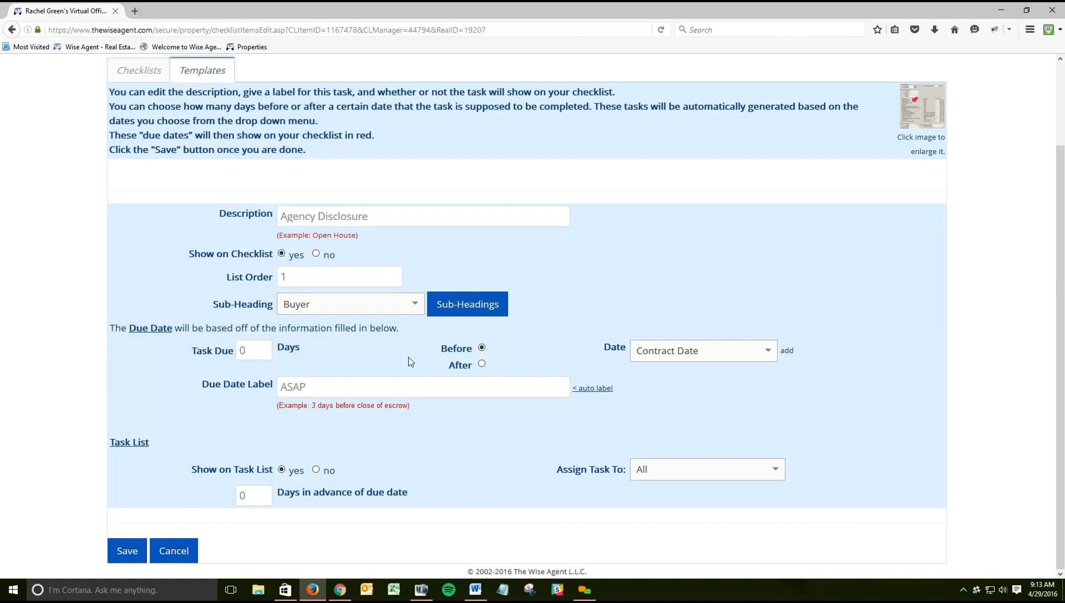
- Review the Agency Disclosure task's due days, before/after setting and available dates, keeping Contract Date selected
{"action": "left_click_drag", "start_coordinate": [368, 217], "coordinate": [277, 222]}
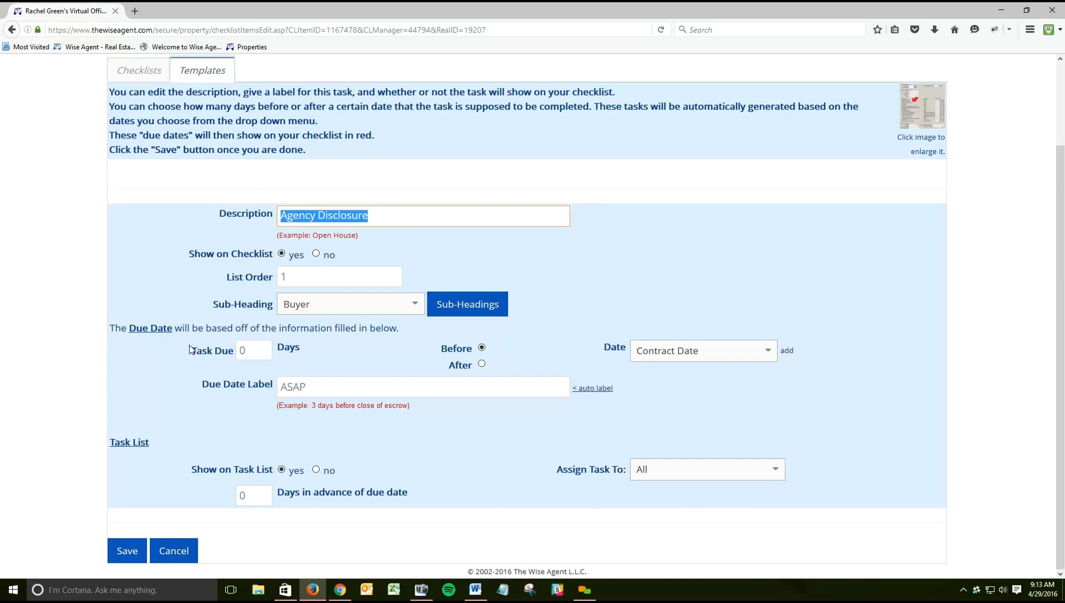
{"action": "left_click_drag", "start_coordinate": [192, 352], "coordinate": [307, 353]}
{"action": "left_click_drag", "start_coordinate": [441, 348], "coordinate": [491, 365]}
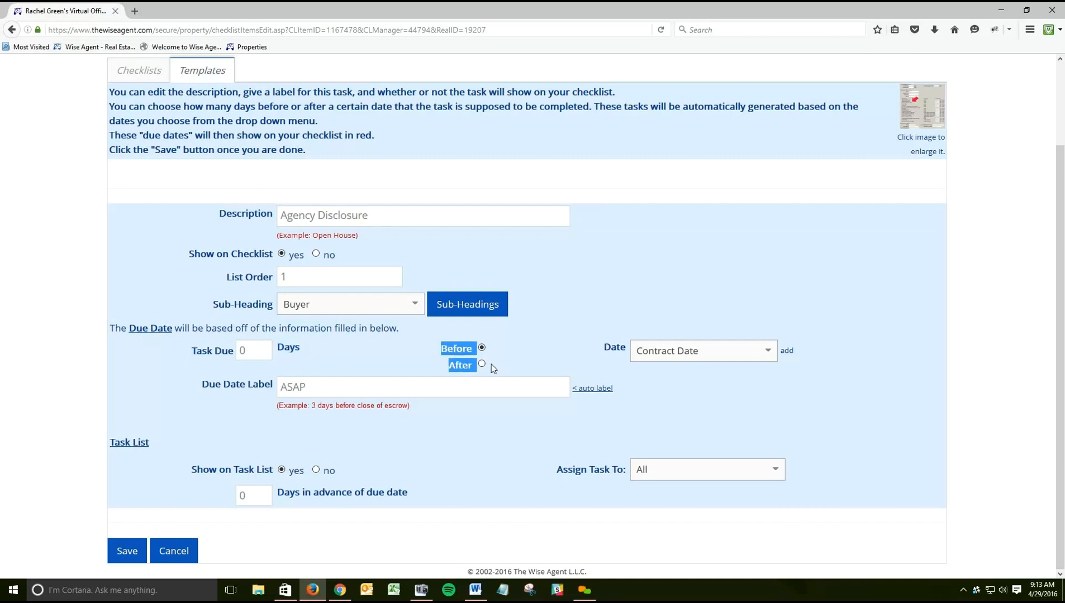
{"action": "left_click", "coordinate": [703, 352]}
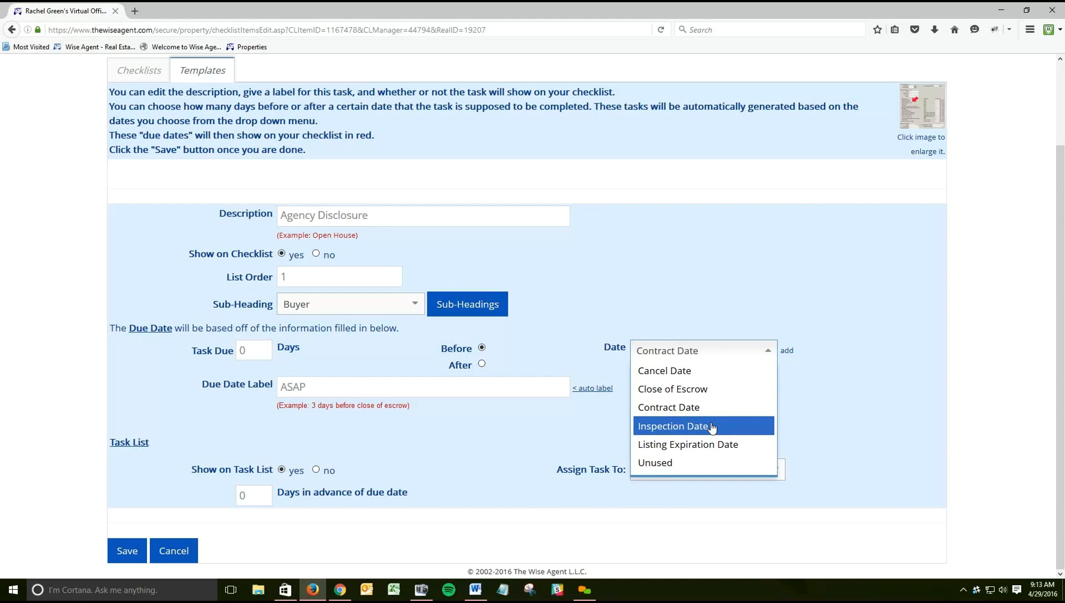
{"action": "left_click", "coordinate": [706, 407]}
- Replace the Agency Disclosure task's due date label with the automatic label "0 day(s) before Contract Date"
{"action": "left_click_drag", "start_coordinate": [423, 386], "coordinate": [272, 392]}
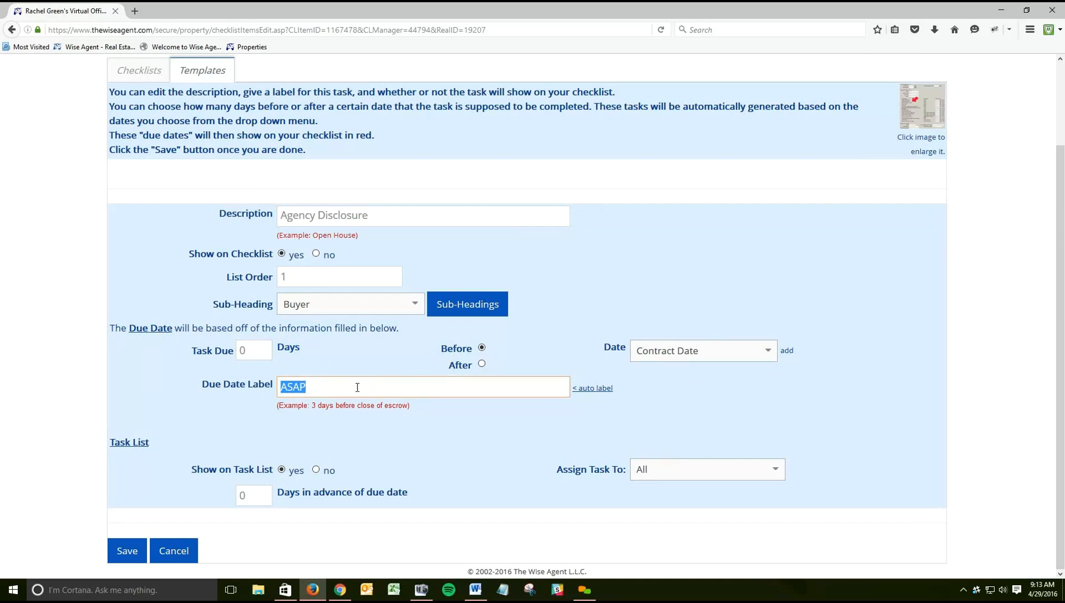
{"action": "left_click", "coordinate": [333, 390]}
{"action": "double_click", "coordinate": [285, 385]}
{"action": "left_click", "coordinate": [593, 390]}
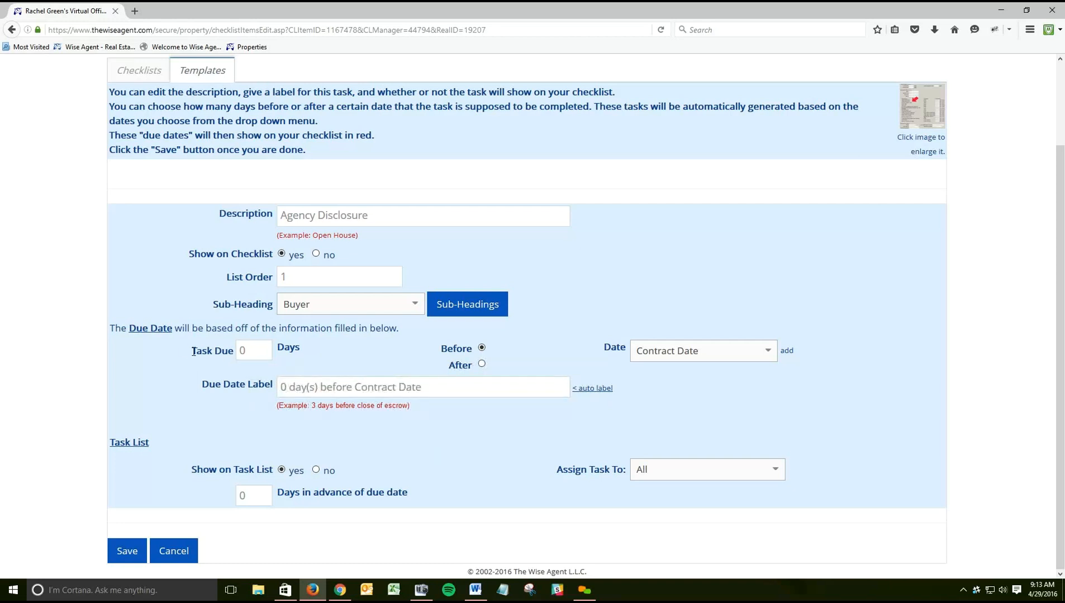
{"action": "left_click_drag", "start_coordinate": [251, 347], "coordinate": [687, 358]}
{"action": "left_click", "coordinate": [780, 360]}
- Review the task list options of the Agency Disclosure task and save the task
{"action": "left_click_drag", "start_coordinate": [112, 443], "coordinate": [176, 453]}
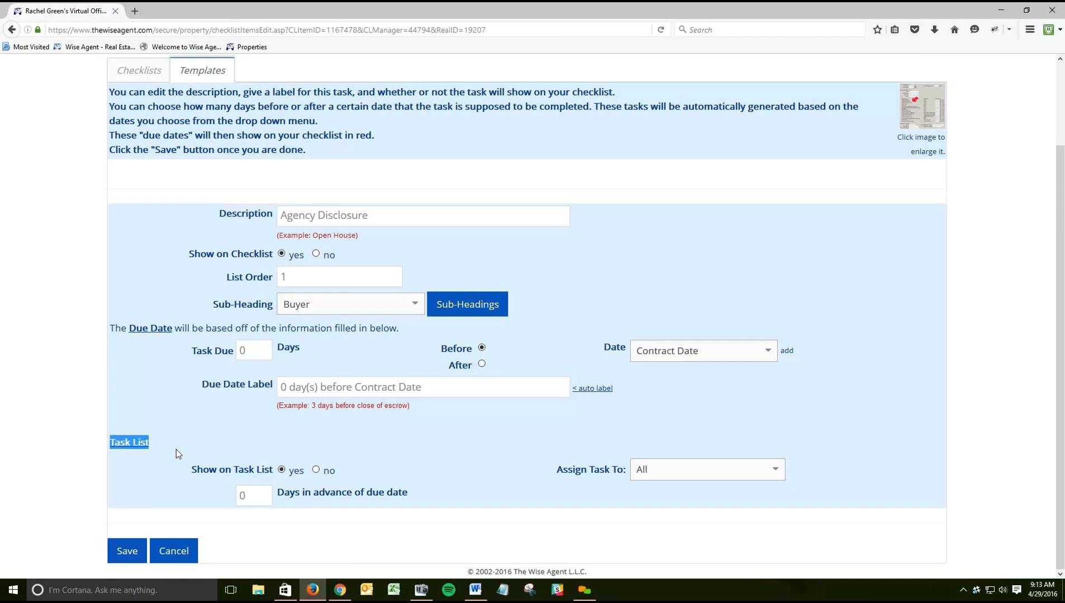
{"action": "left_click", "coordinate": [366, 465]}
{"action": "left_click_drag", "start_coordinate": [192, 468], "coordinate": [275, 484]}
{"action": "left_click", "coordinate": [413, 467]}
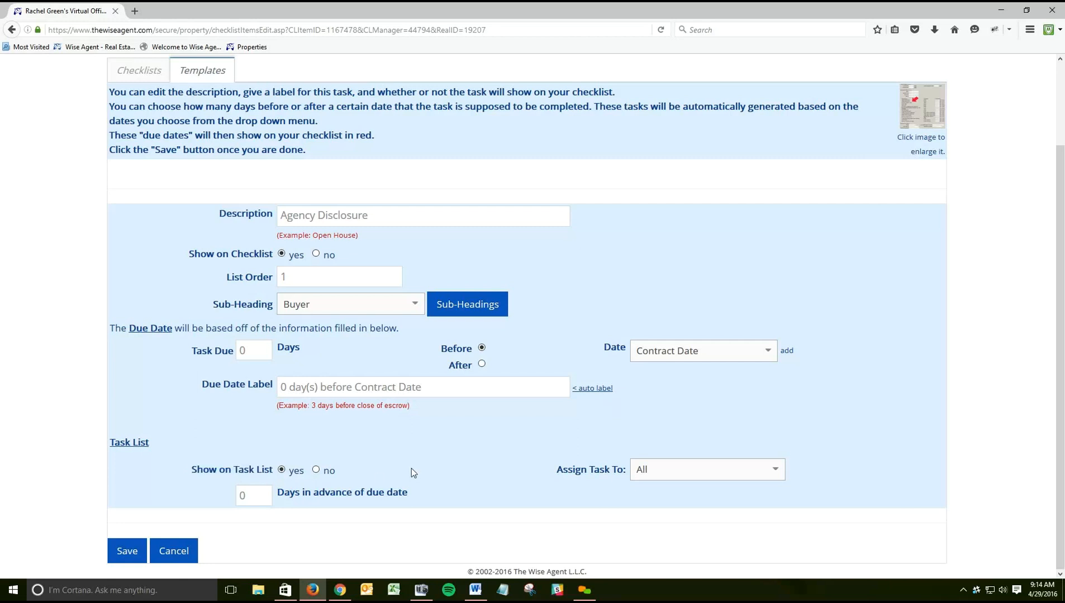
{"action": "left_click", "coordinate": [131, 552]}
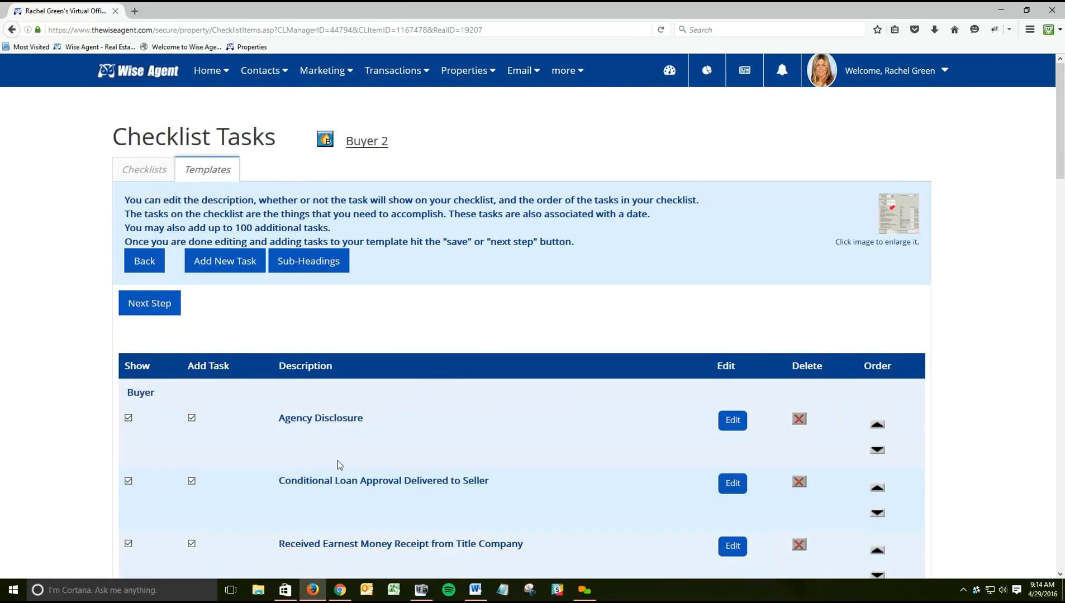
- Start a new checklist task and review its default description and settings, keeping Inspection Date as the date
{"action": "left_click", "coordinate": [215, 264]}
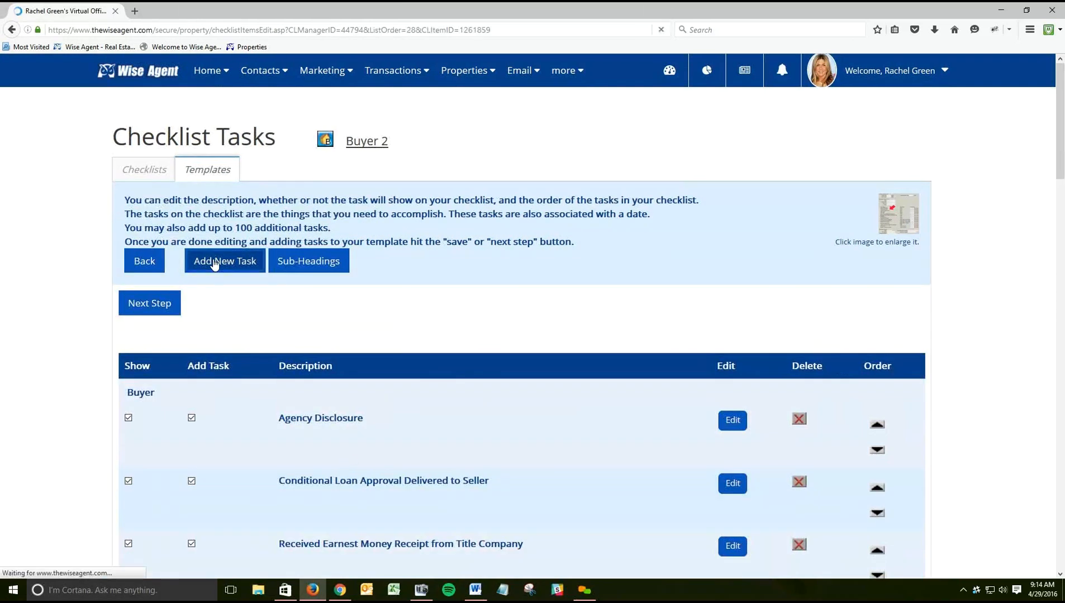
{"action": "scroll", "coordinate": [369, 210], "scroll_direction": "down", "scroll_amount": 3}
{"action": "double_click", "coordinate": [289, 229]}
{"action": "left_click_drag", "start_coordinate": [180, 263], "coordinate": [823, 494]}
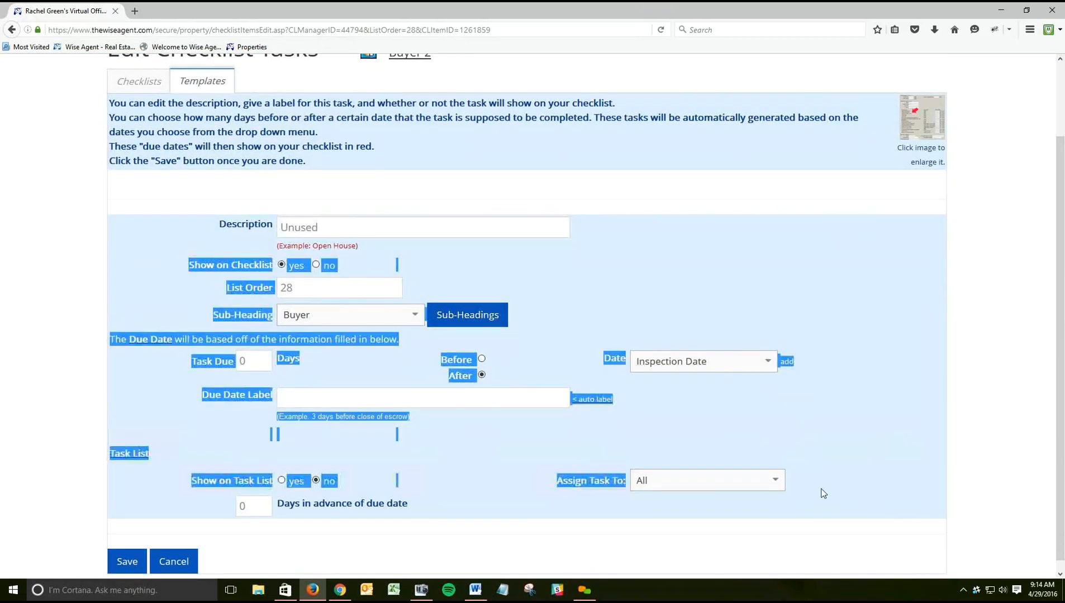
{"action": "left_click", "coordinate": [725, 442]}
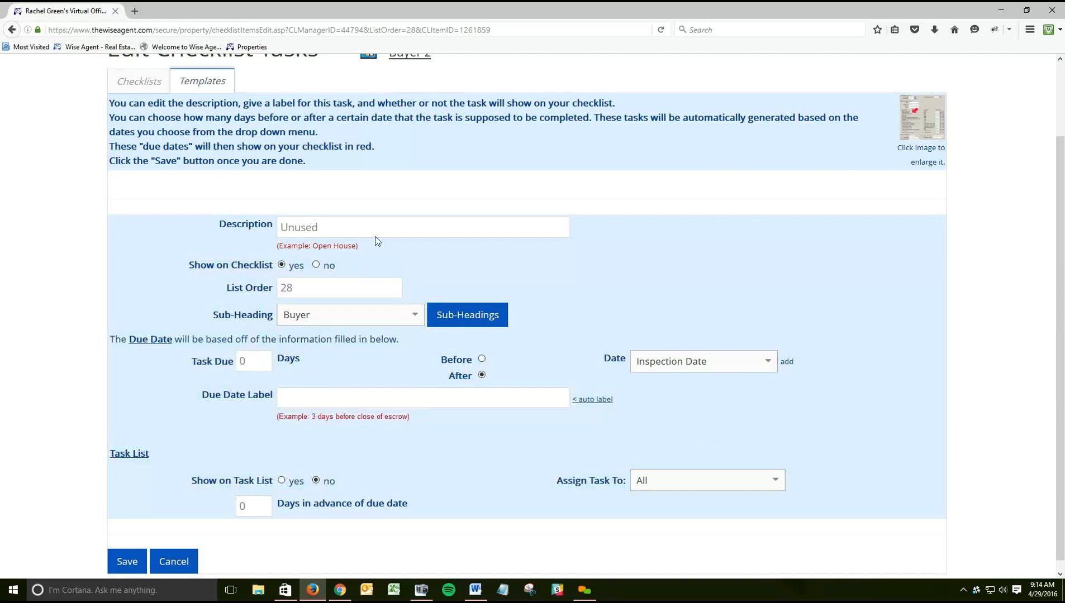
{"action": "scroll", "coordinate": [341, 204], "scroll_direction": "down", "scroll_amount": 1}
{"action": "double_click", "coordinate": [278, 215]}
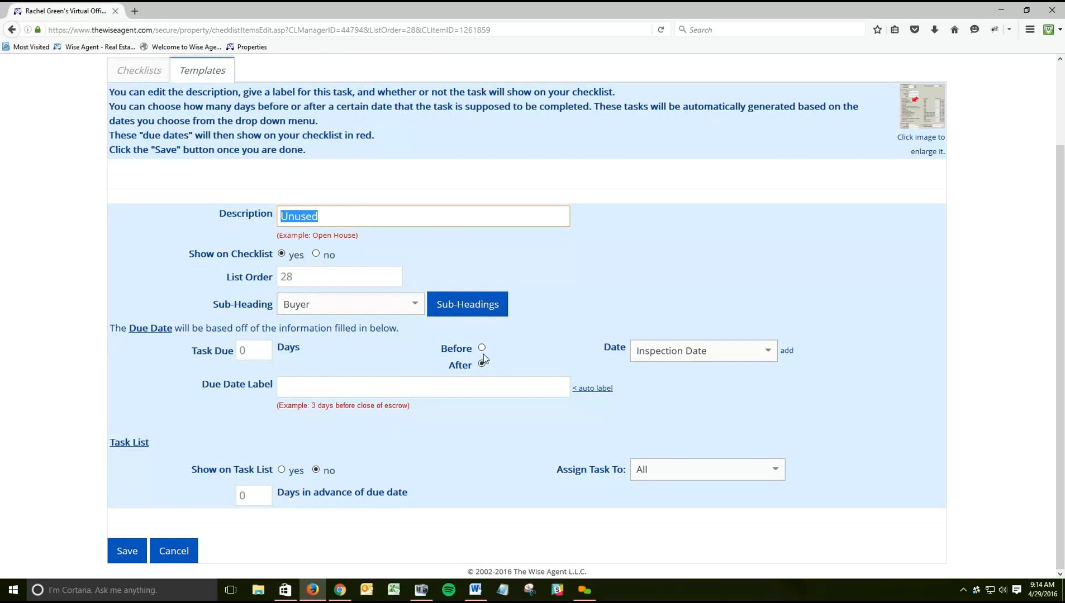
{"action": "left_click", "coordinate": [737, 361]}
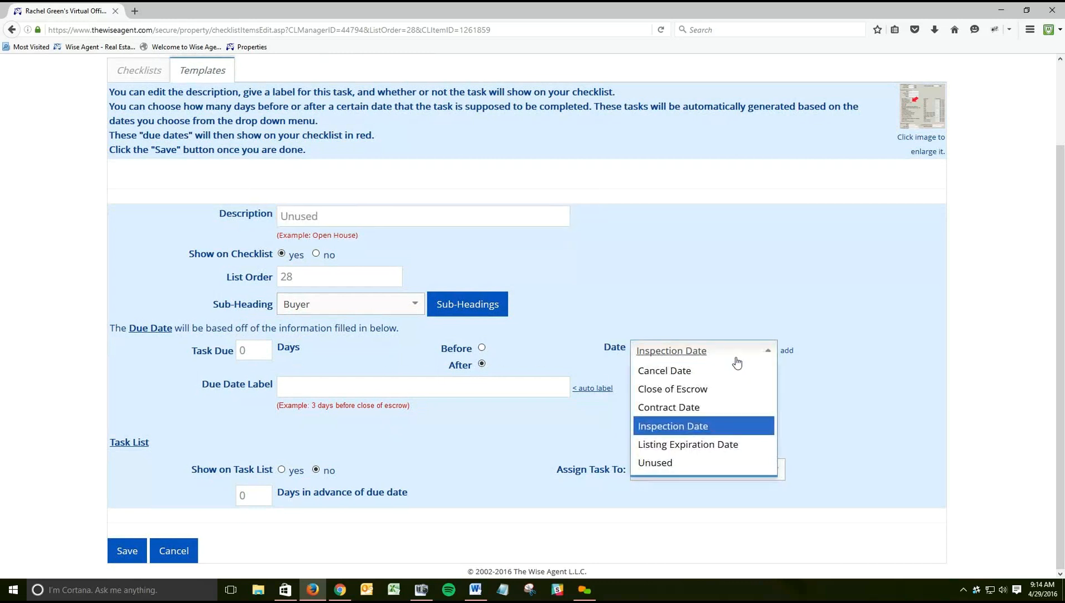
{"action": "left_click", "coordinate": [737, 362]}
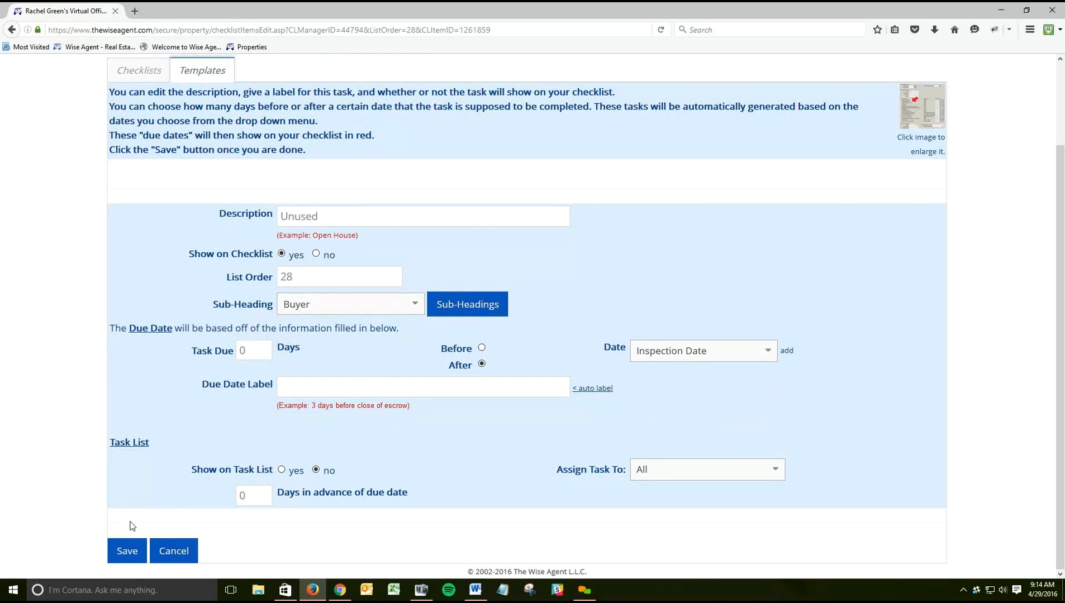
- Fill the new task's due date label automatically with "0 day(s) after Inspection Date" and save the task
{"action": "left_click", "coordinate": [127, 552]}
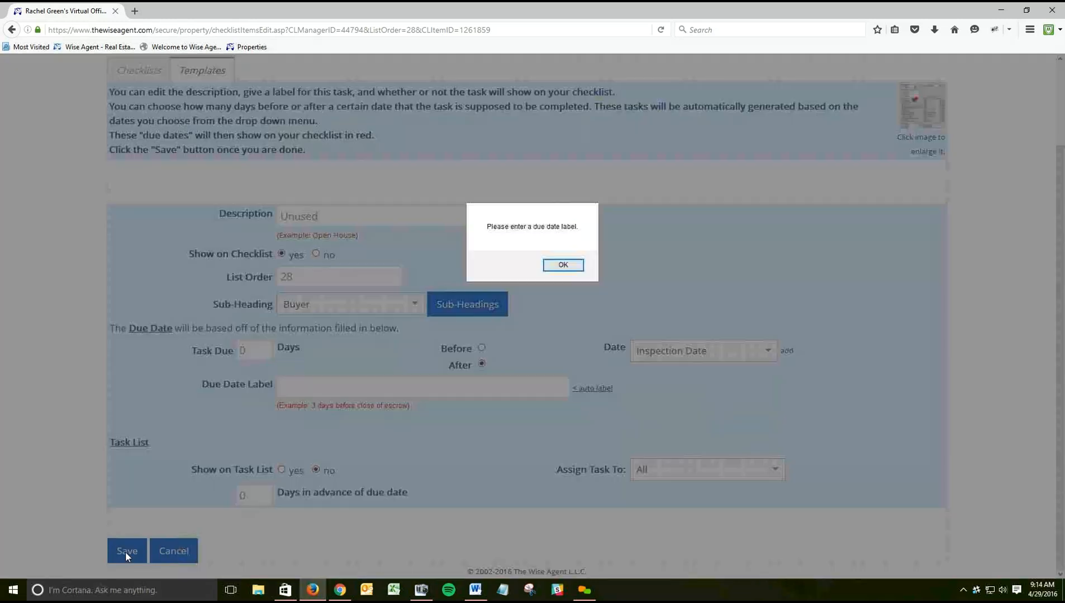
{"action": "left_click", "coordinate": [563, 269]}
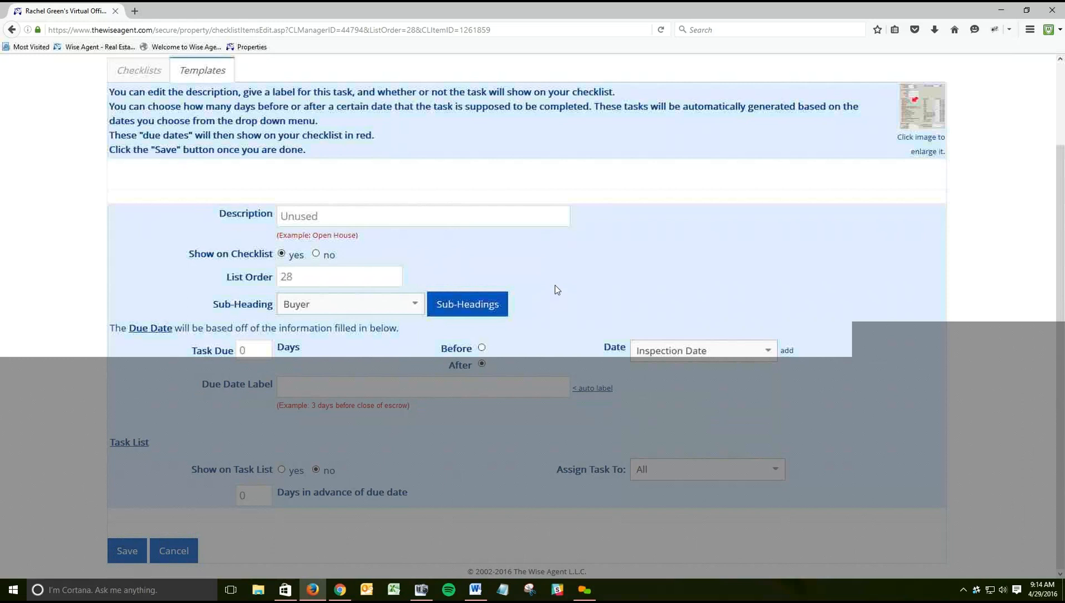
{"action": "left_click", "coordinate": [591, 389]}
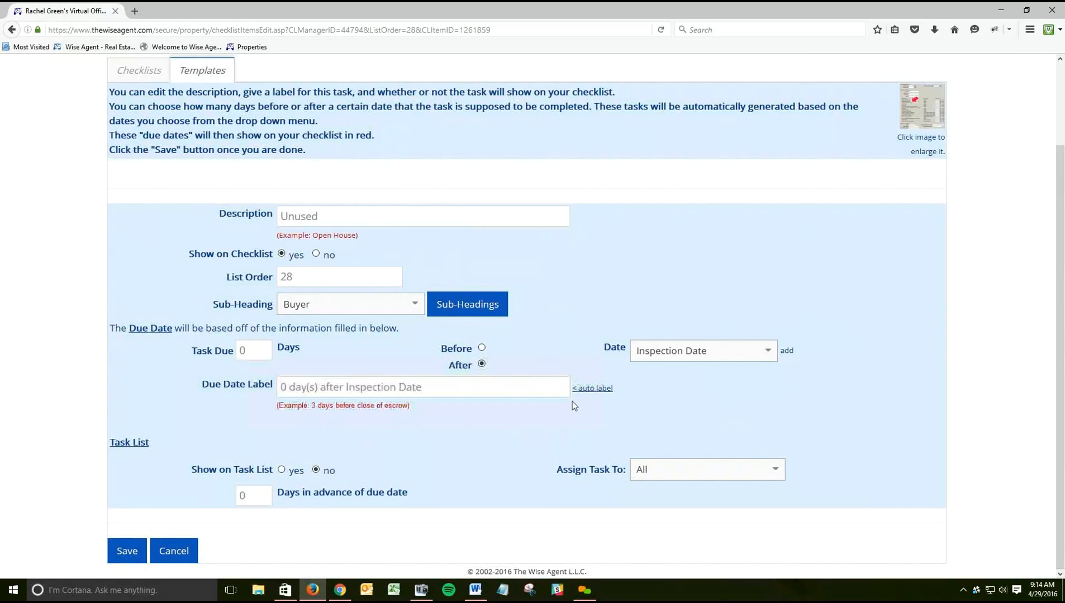
{"action": "left_click", "coordinate": [124, 554]}
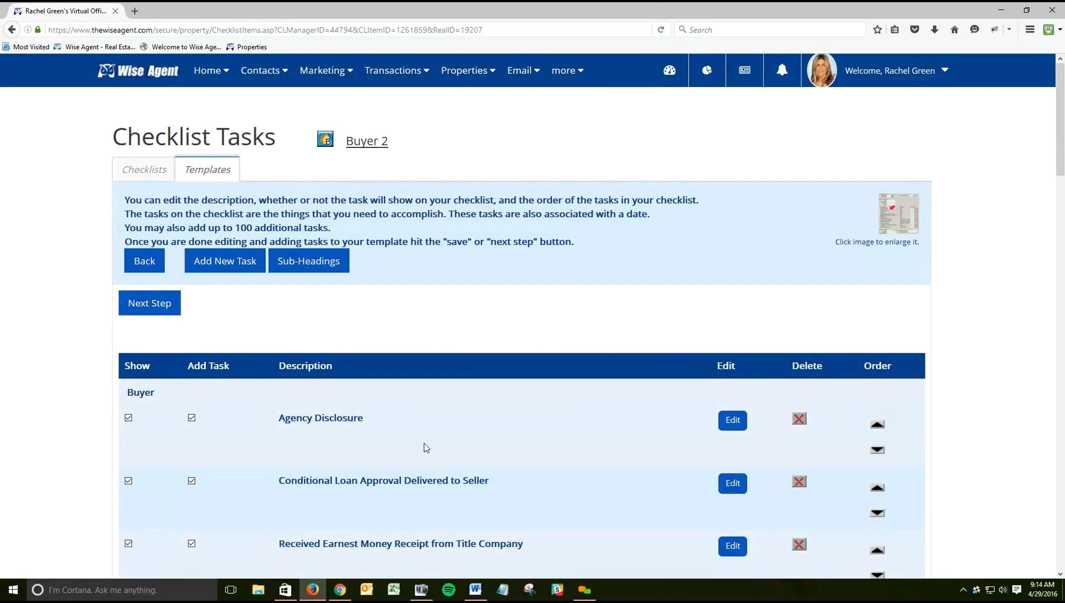
- Continue to the template's checklist contacts and browse the listed contacts
{"action": "left_click", "coordinate": [155, 308]}
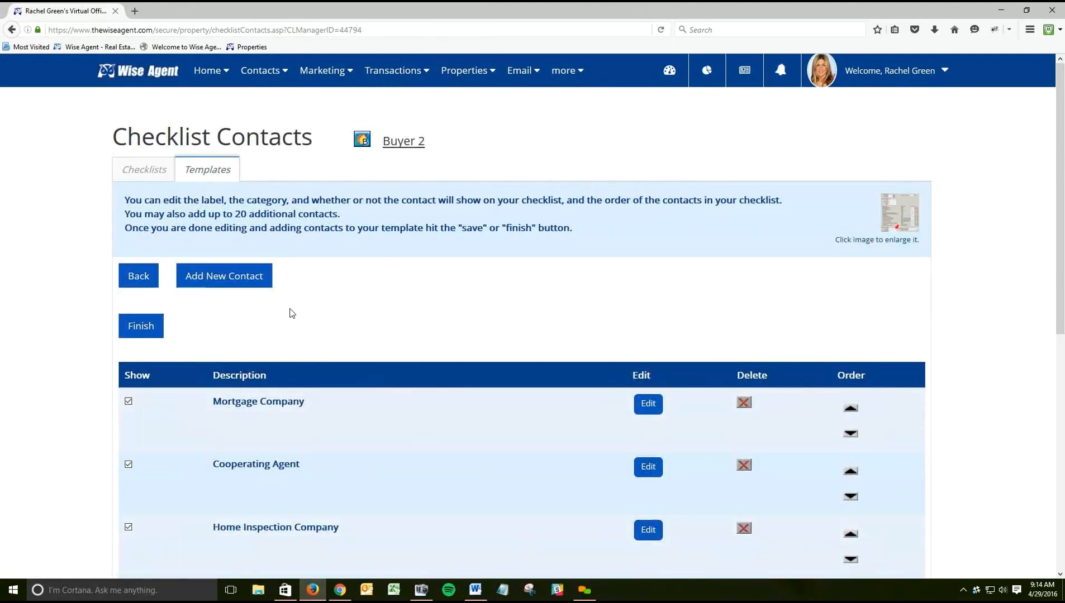
{"action": "left_click_drag", "start_coordinate": [1061, 251], "coordinate": [1062, 301]}
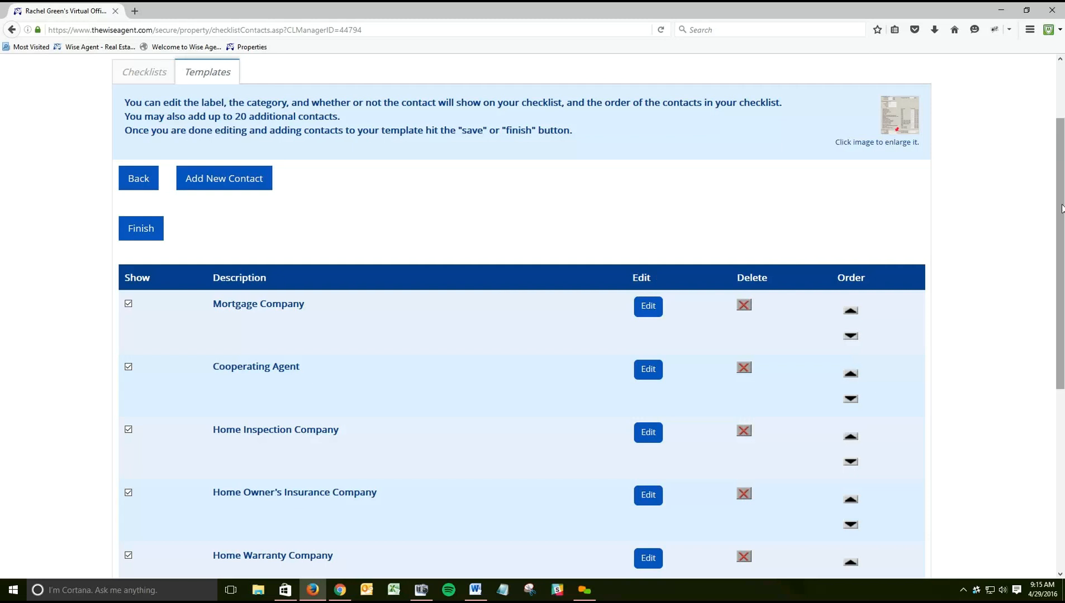
{"action": "left_click_drag", "start_coordinate": [1062, 209], "coordinate": [1063, 267]}
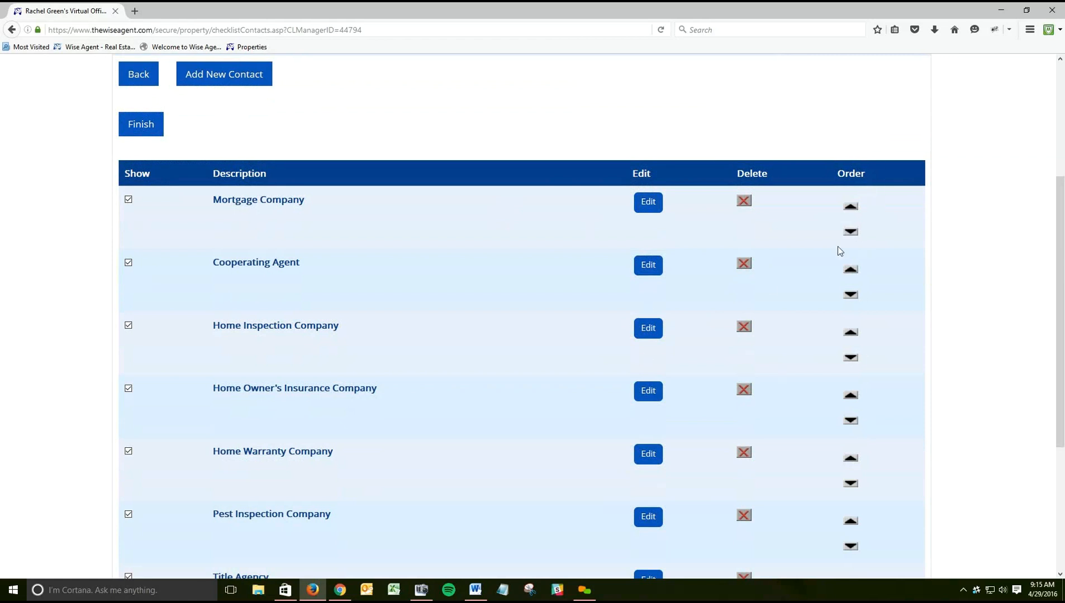
- Open the Mortgage Company checklist contact for editing and review its Client or Vendor category setting and its label
{"action": "left_click", "coordinate": [646, 210]}
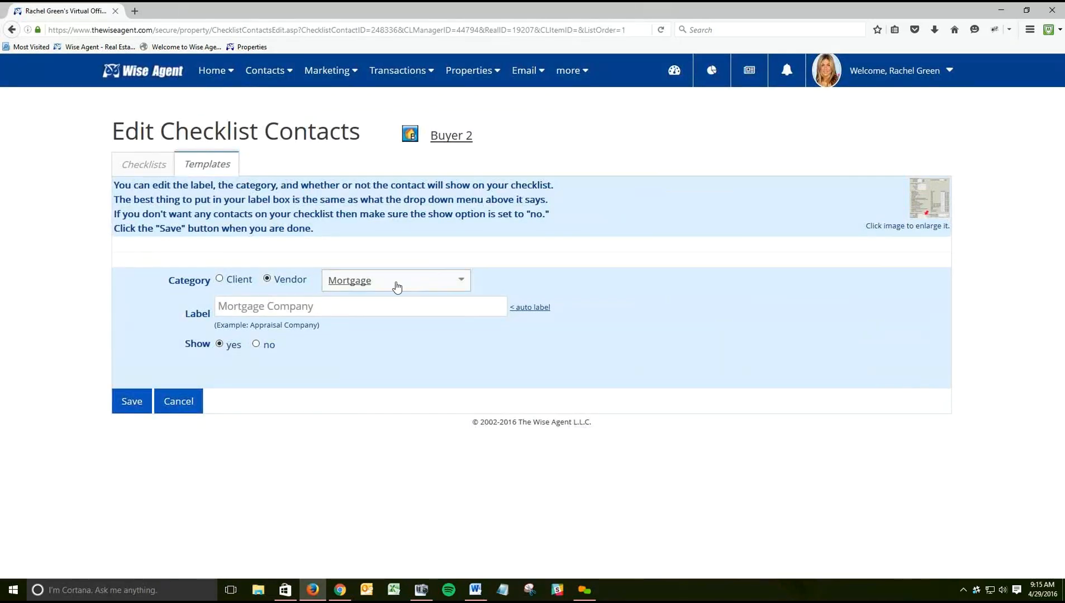
{"action": "left_click_drag", "start_coordinate": [352, 312], "coordinate": [186, 304]}
{"action": "left_click", "coordinate": [169, 289]}
{"action": "left_click_drag", "start_coordinate": [280, 280], "coordinate": [310, 280]}
{"action": "left_click", "coordinate": [334, 308]}
{"action": "left_click_drag", "start_coordinate": [329, 309], "coordinate": [214, 307]}
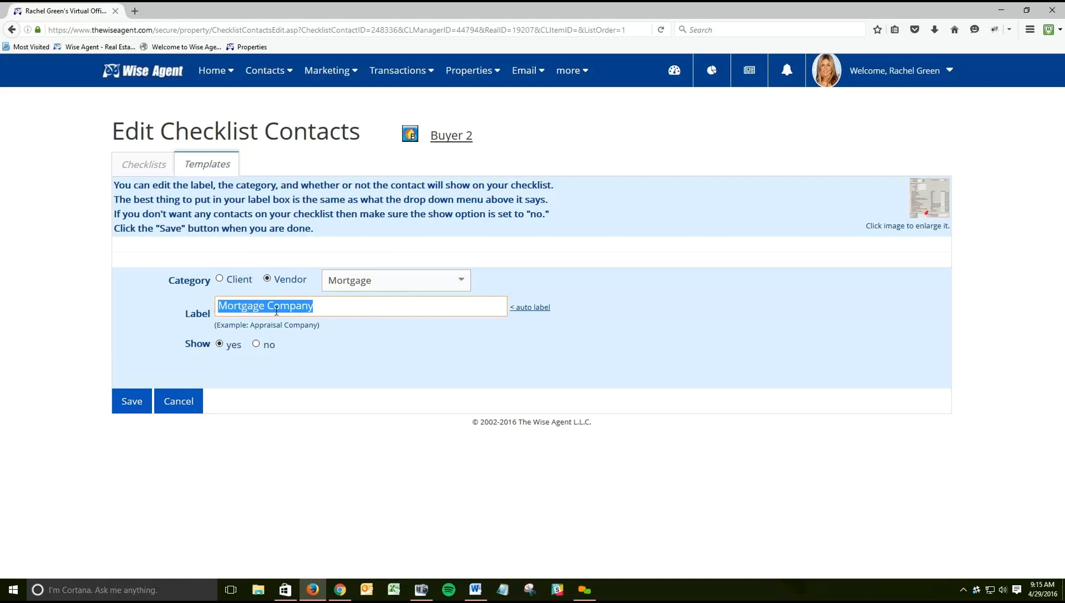
{"action": "left_click", "coordinate": [318, 306]}
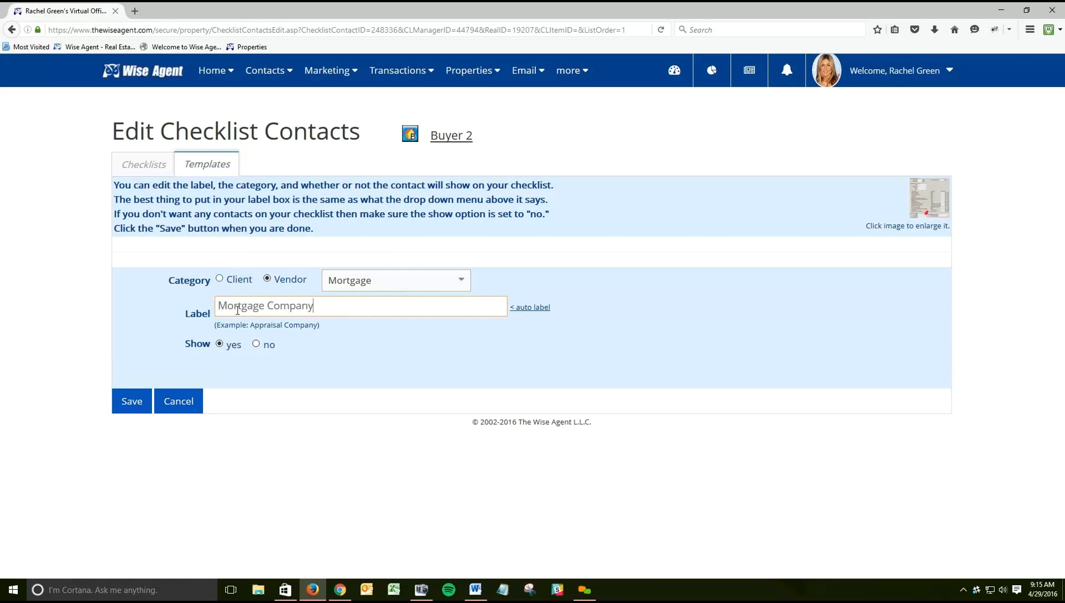
{"action": "left_click_drag", "start_coordinate": [214, 279], "coordinate": [310, 282]}
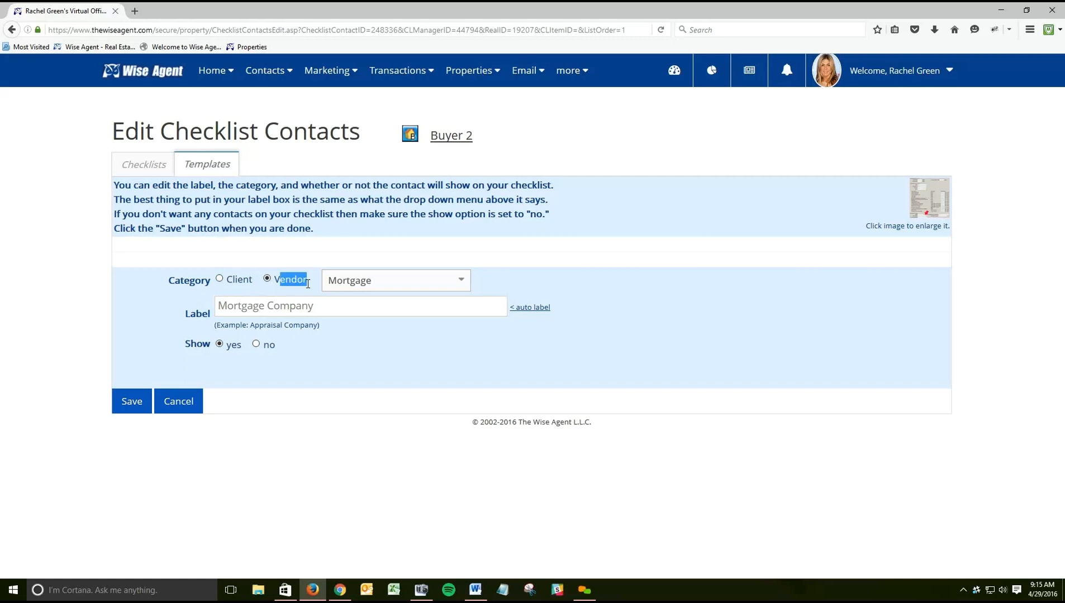
- Browse the vendor categories of the Mortgage Company contact, keeping Mortgage as the category, and save the contact
{"action": "left_click", "coordinate": [382, 281]}
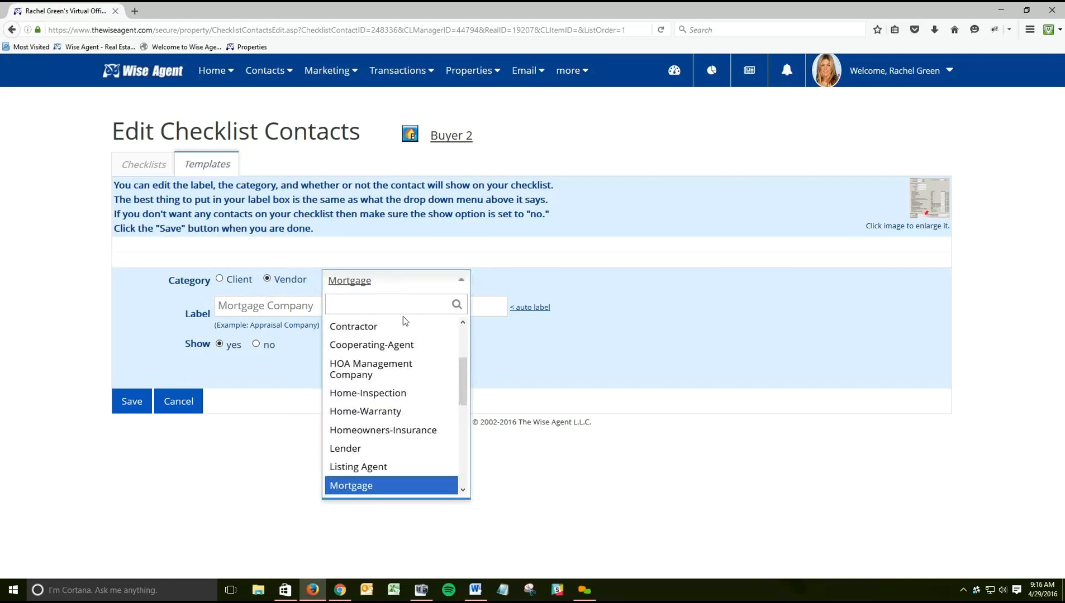
{"action": "scroll", "coordinate": [417, 369], "scroll_direction": "down", "scroll_amount": 5}
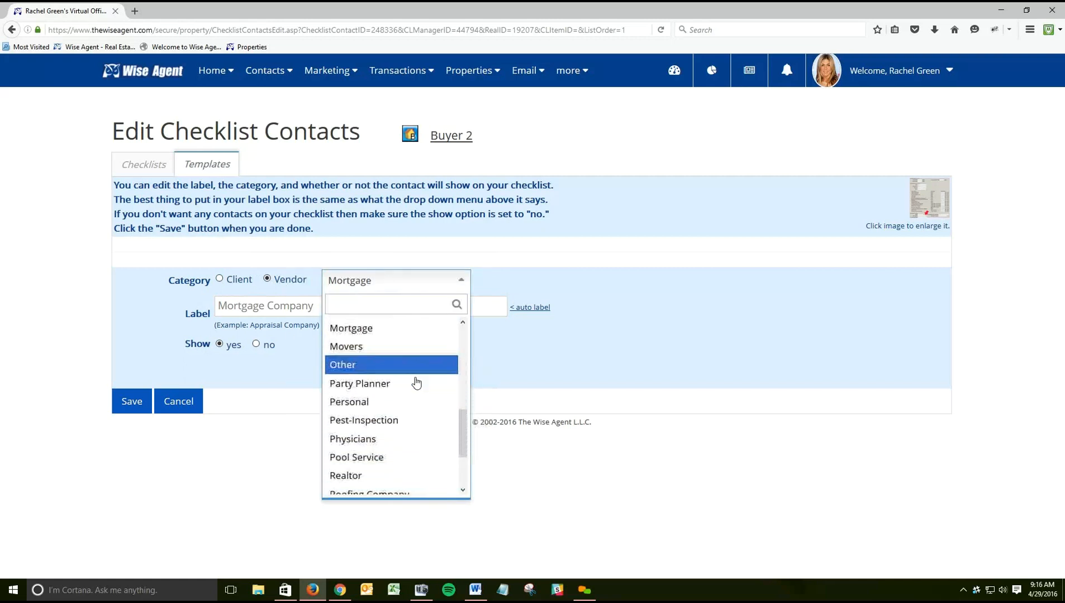
{"action": "left_click", "coordinate": [508, 377]}
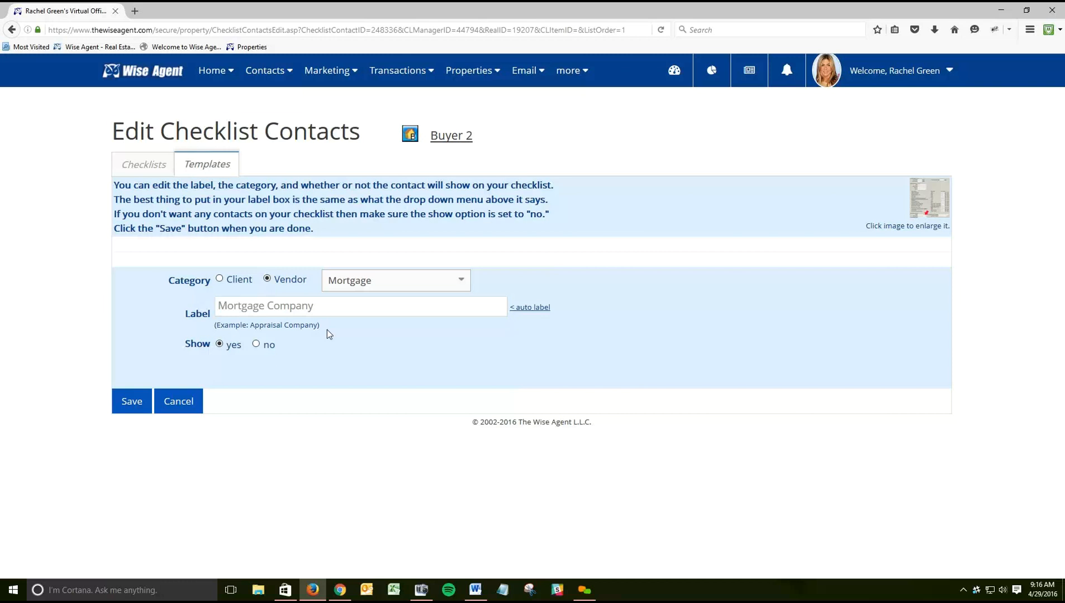
{"action": "left_click_drag", "start_coordinate": [330, 305], "coordinate": [217, 306]}
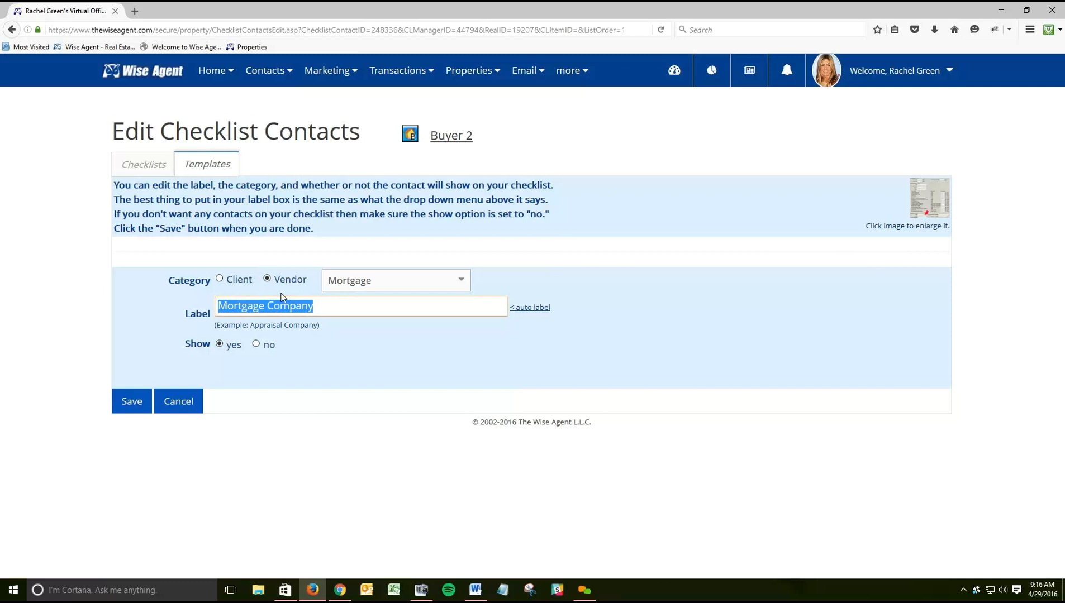
{"action": "left_click", "coordinate": [327, 309]}
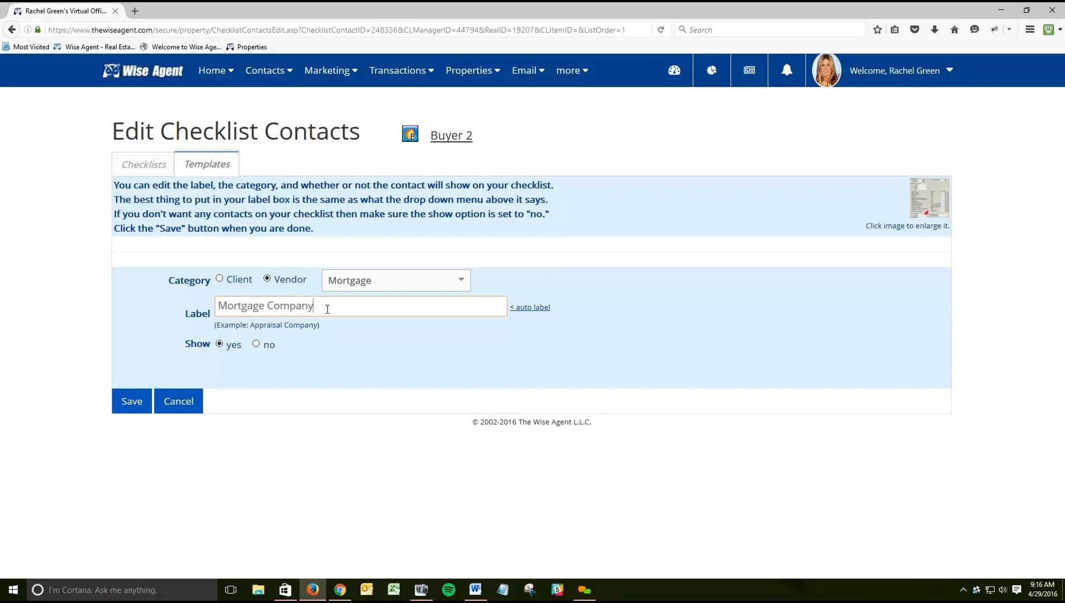
{"action": "left_click_drag", "start_coordinate": [275, 279], "coordinate": [311, 282]}
{"action": "left_click", "coordinate": [386, 287]}
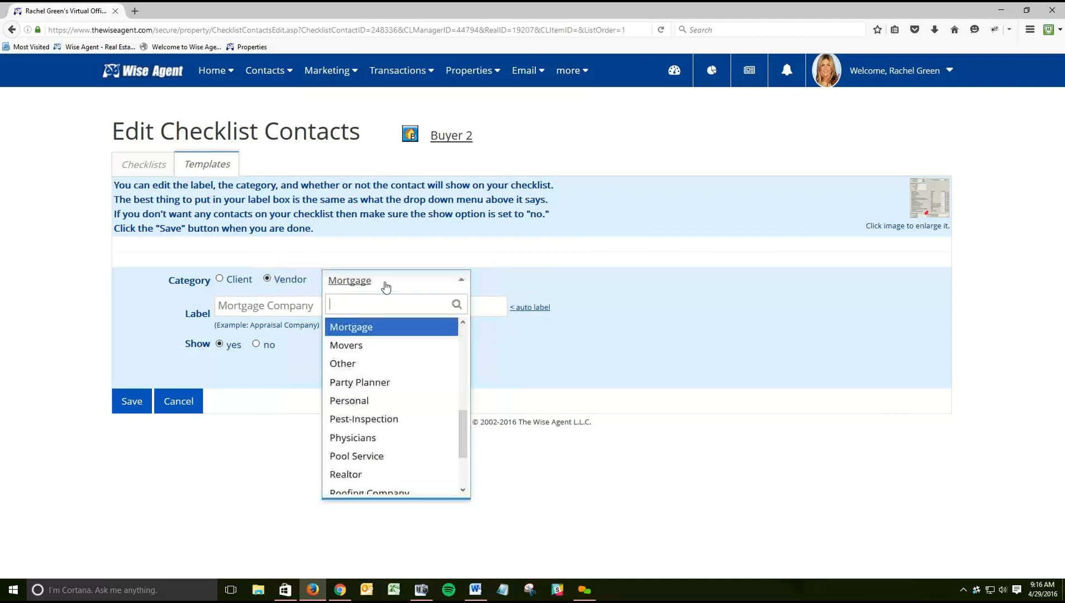
{"action": "left_click", "coordinate": [384, 255]}
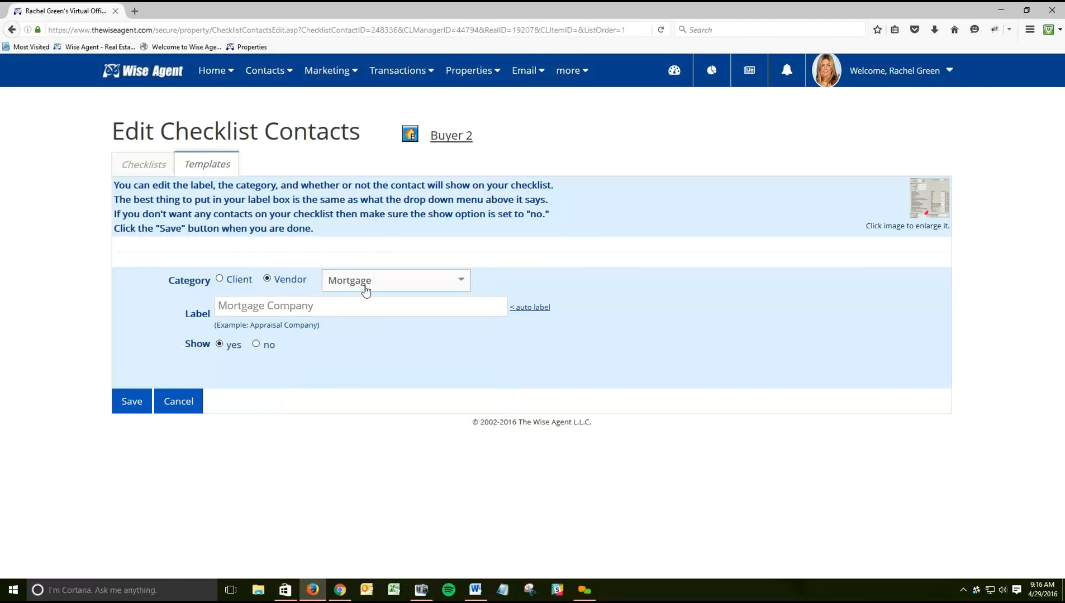
{"action": "left_click", "coordinate": [137, 406]}
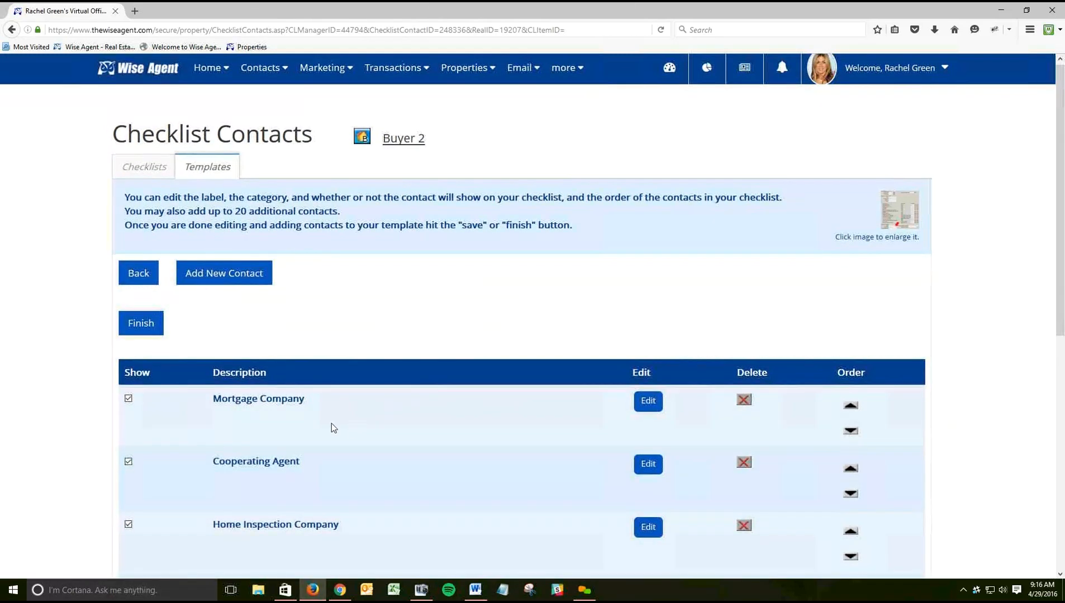
- Start a new checklist contact, try the Client and Vendor category types, and return to the contact list without saving
{"action": "scroll", "coordinate": [350, 427], "scroll_direction": "down", "scroll_amount": 2}
{"action": "left_click", "coordinate": [227, 195]}
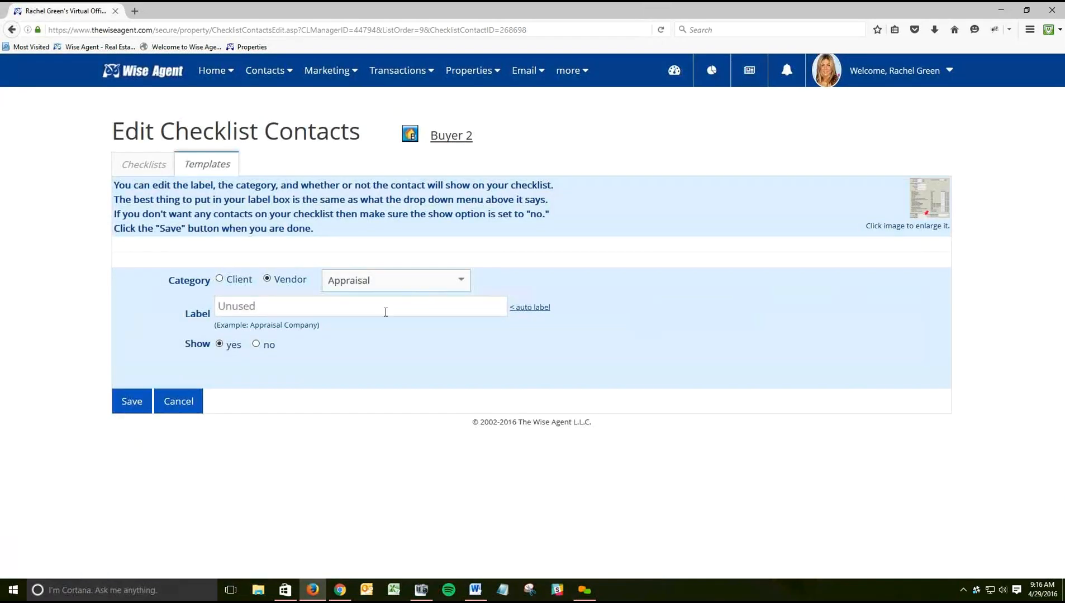
{"action": "left_click", "coordinate": [219, 280]}
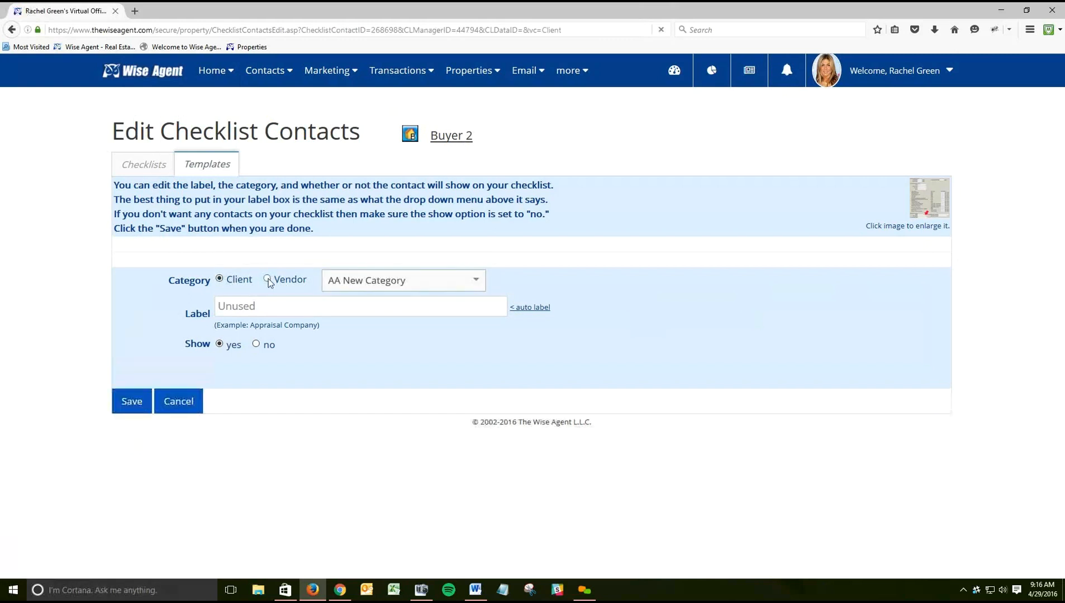
{"action": "left_click", "coordinate": [268, 279]}
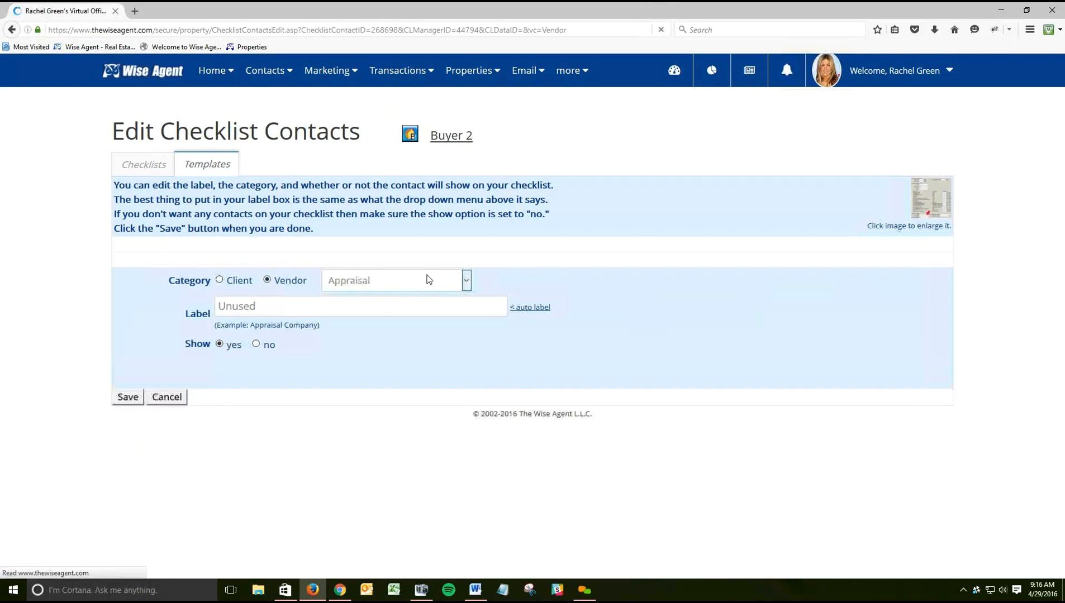
{"action": "left_click", "coordinate": [179, 402]}
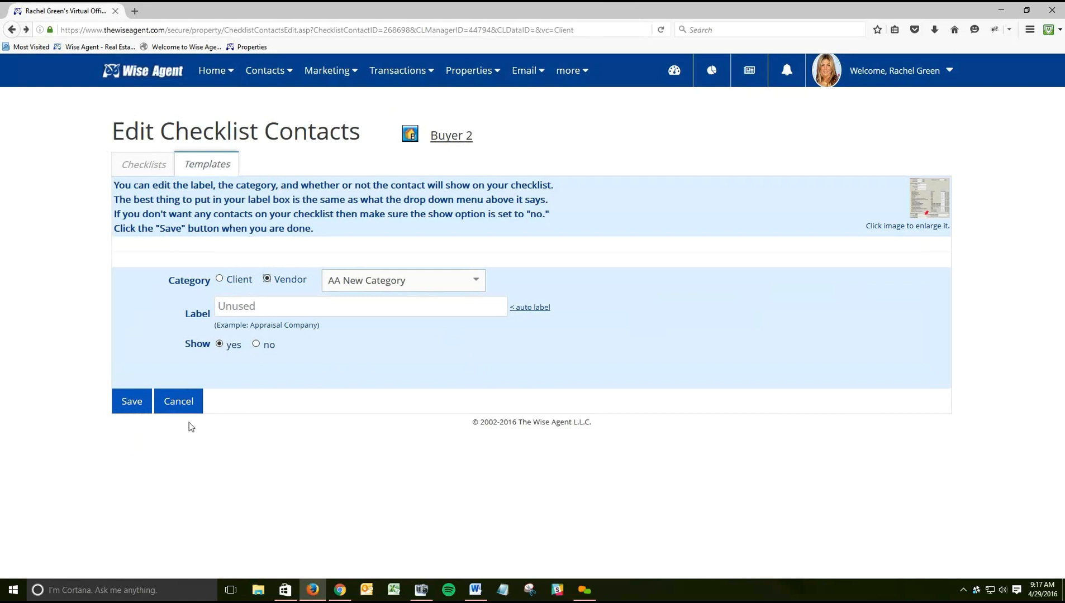
{"action": "left_click", "coordinate": [171, 406]}
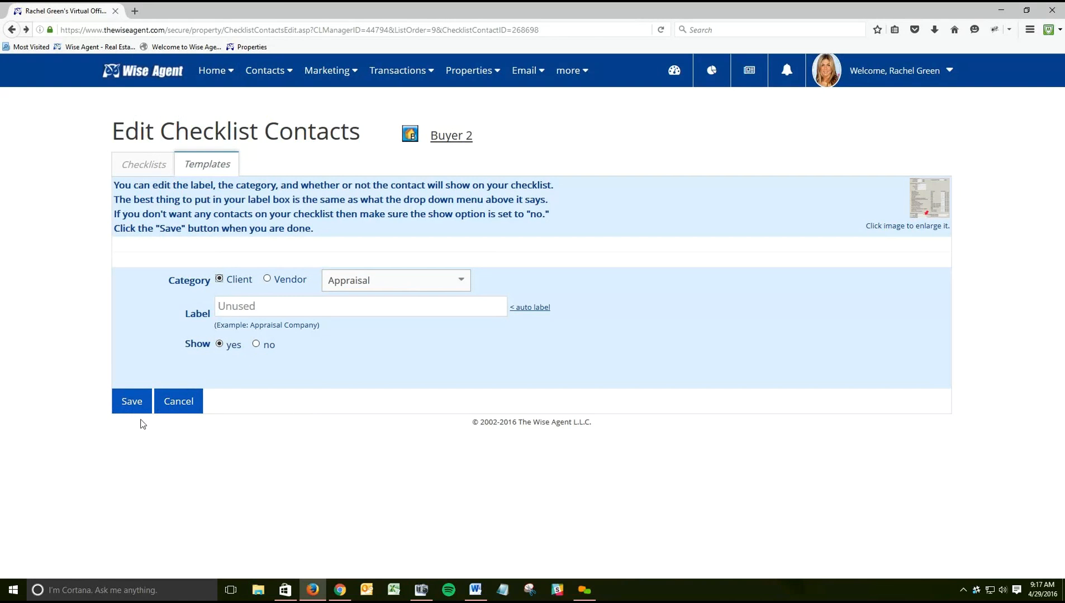
{"action": "left_click", "coordinate": [12, 31]}
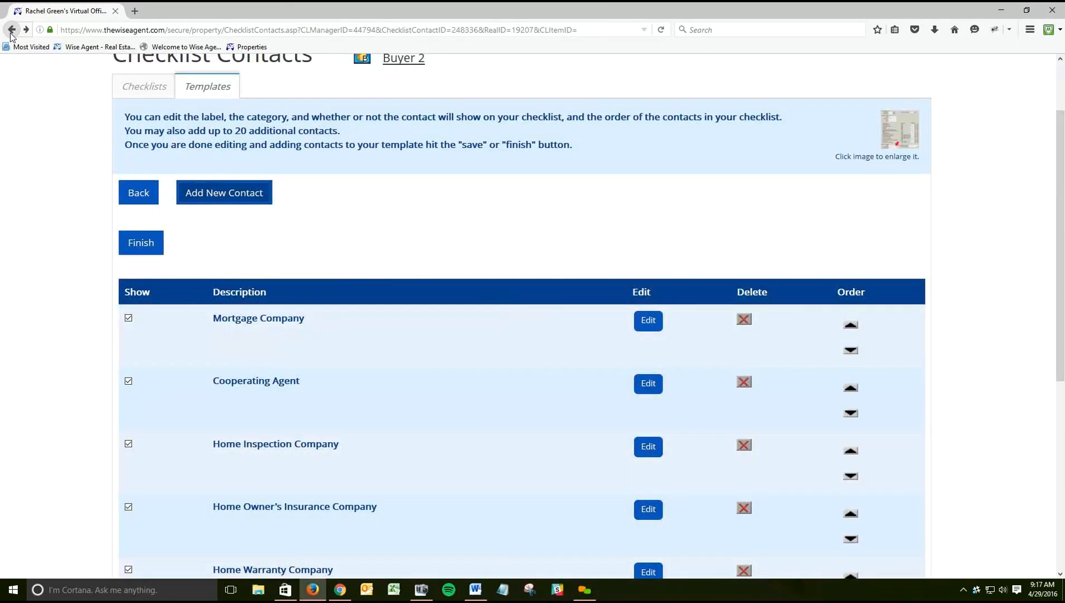
- Finish editing the Buyer 2 template's contacts and review the default templates on the Checklist Templates page
{"action": "left_click", "coordinate": [134, 251]}
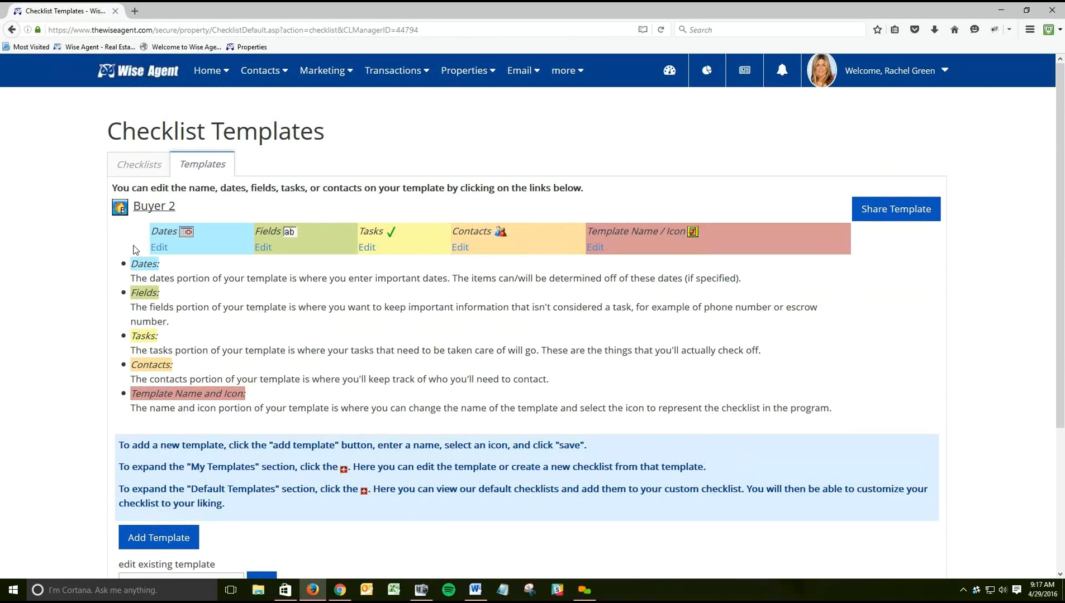
{"action": "scroll", "coordinate": [218, 364], "scroll_direction": "down", "scroll_amount": 3}
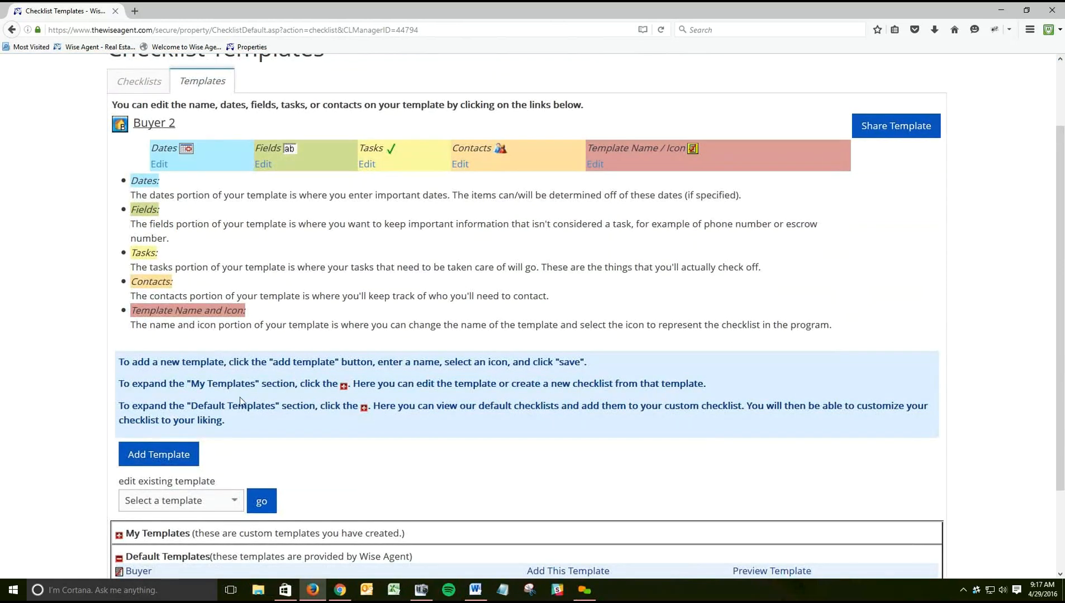
{"action": "scroll", "coordinate": [242, 403], "scroll_direction": "down", "scroll_amount": 3}
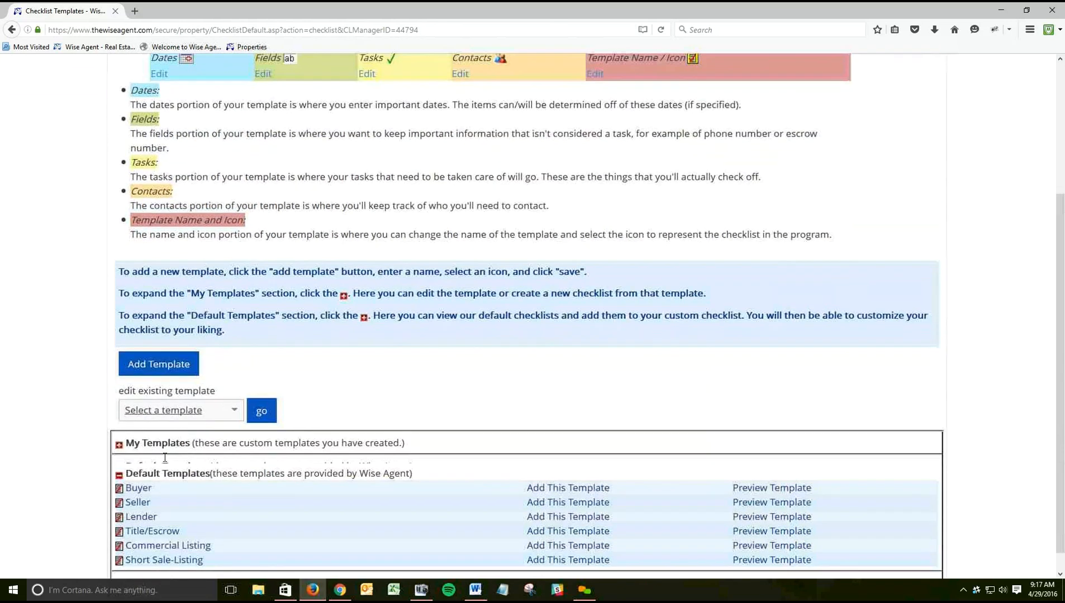
{"action": "left_click_drag", "start_coordinate": [153, 467], "coordinate": [128, 482]}
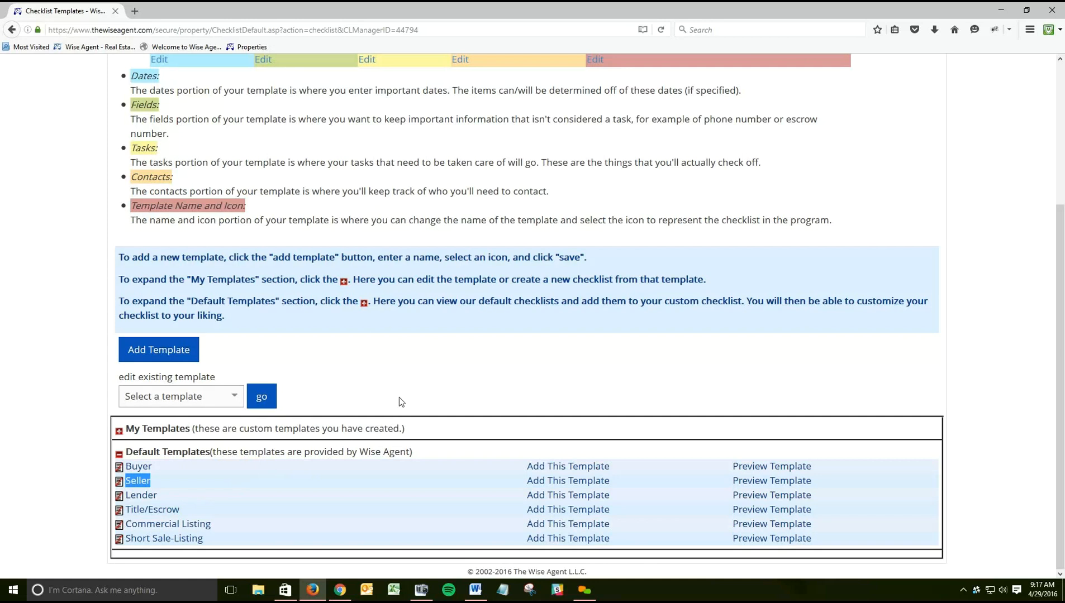
{"action": "scroll", "coordinate": [400, 402], "scroll_direction": "up", "scroll_amount": 3}
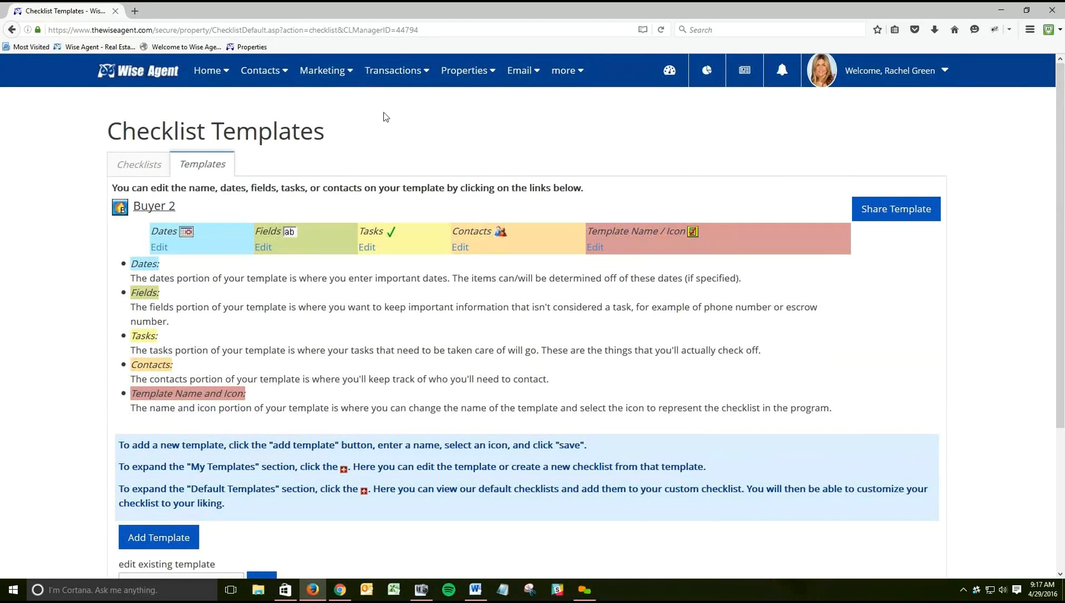
- Start a new transaction checklist from the Buyer 2 template and select an existing client by searching for the first name
{"action": "mouse_move", "coordinate": [402, 79]}
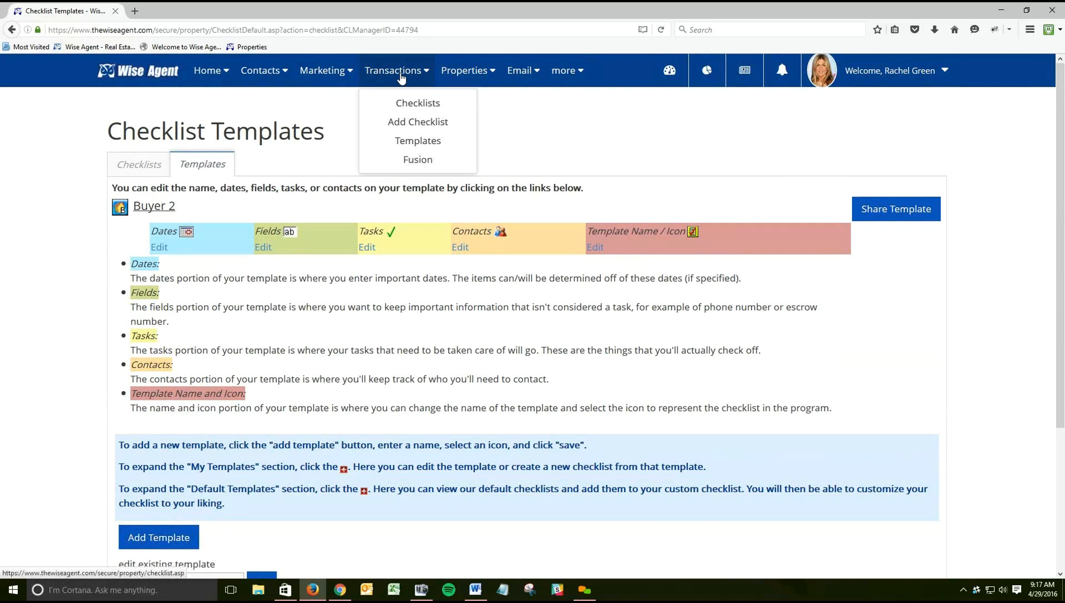
{"action": "left_click", "coordinate": [401, 123]}
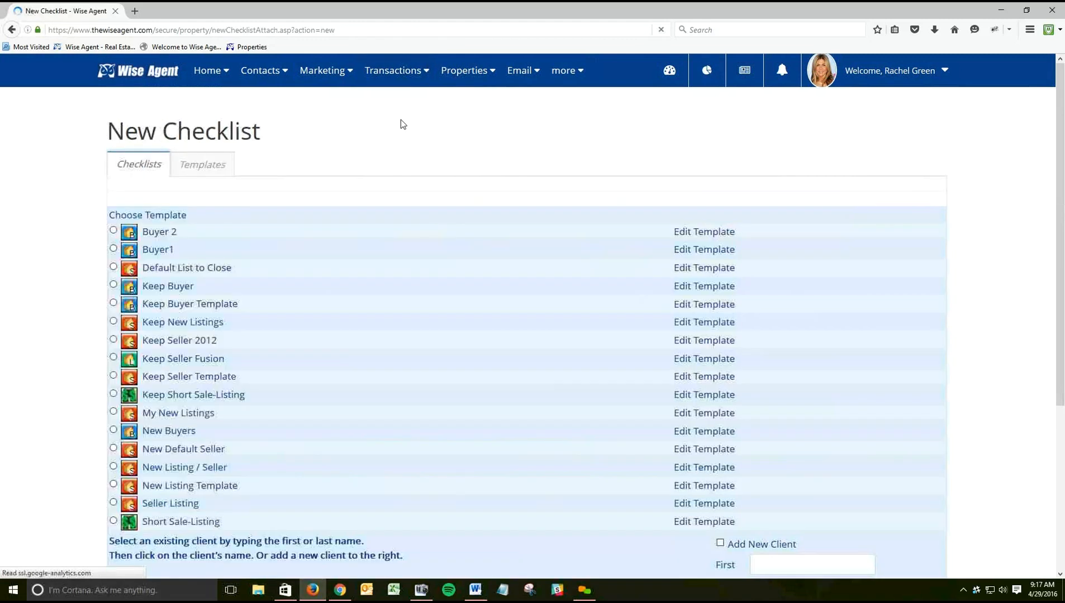
{"action": "left_click", "coordinate": [113, 232]}
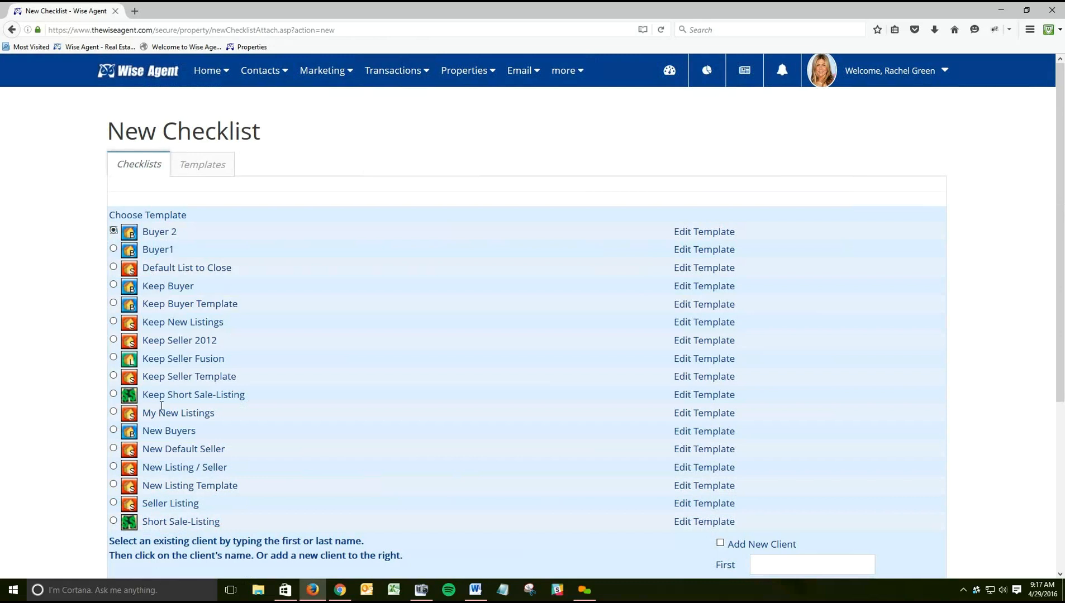
{"action": "scroll", "coordinate": [43, 292], "scroll_direction": "down", "scroll_amount": 5}
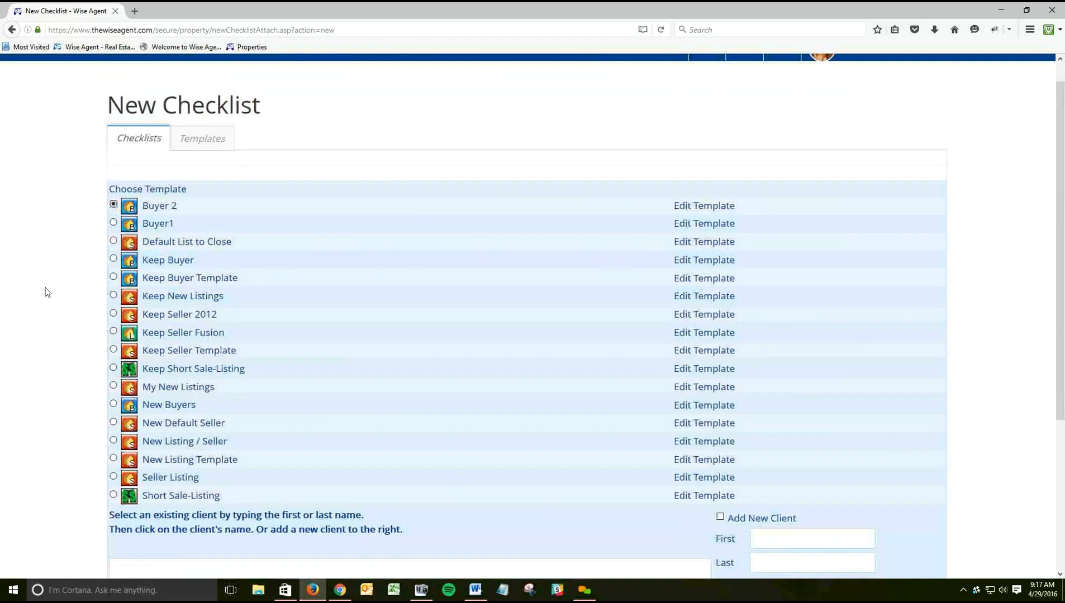
{"action": "left_click", "coordinate": [151, 355]}
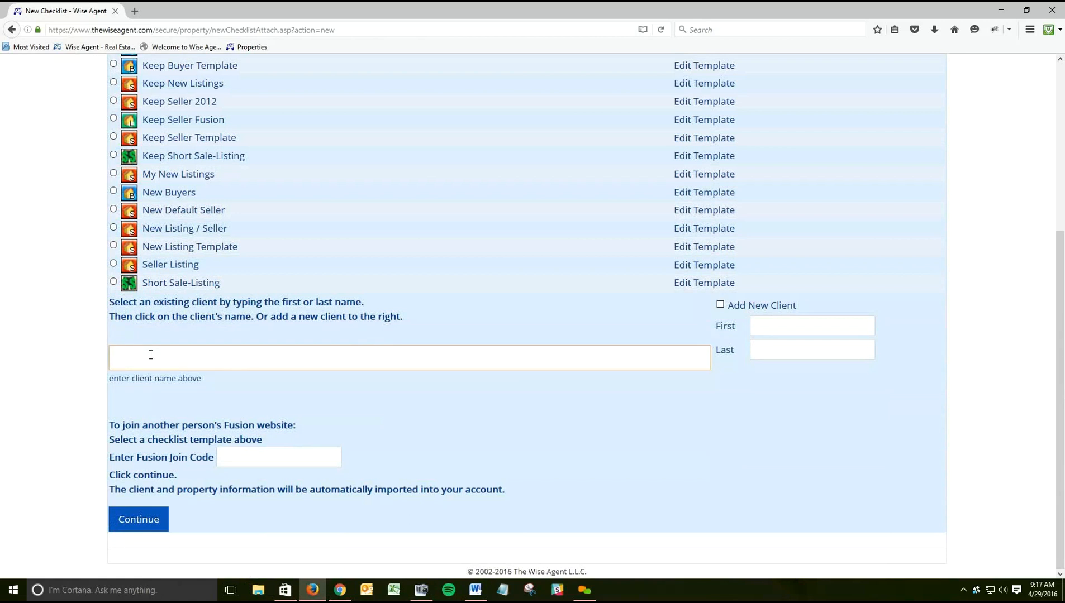
{"action": "type", "text": "ne"}
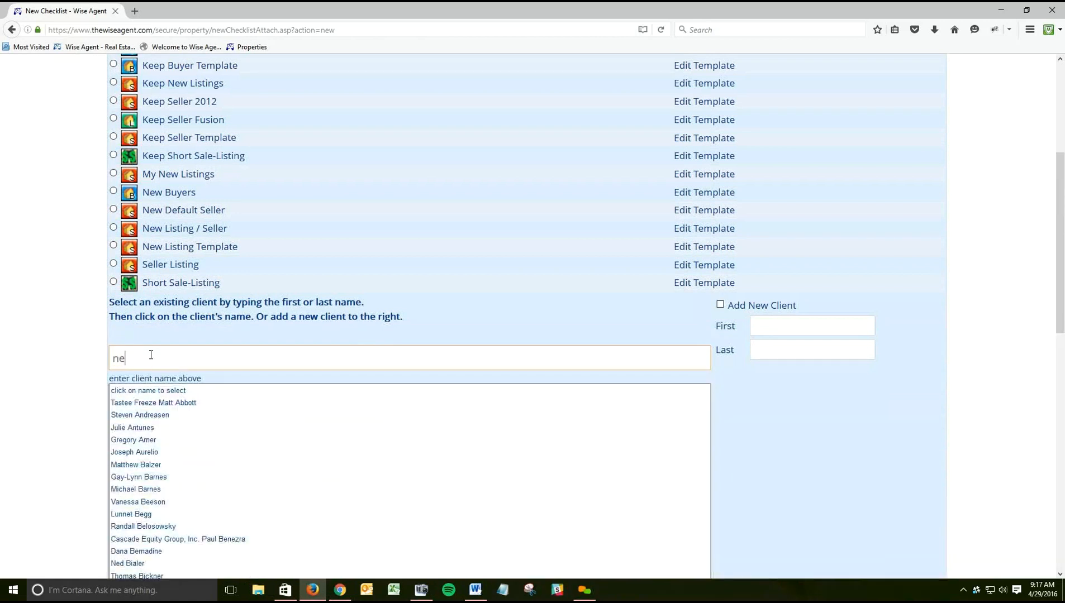
{"action": "type", "text": "o"}
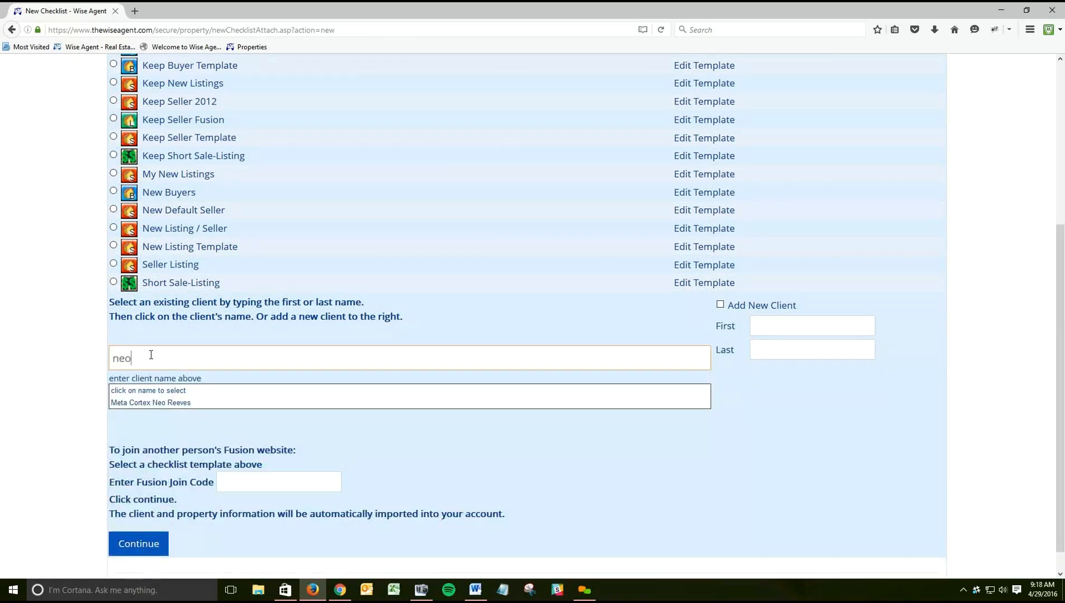
{"action": "left_click", "coordinate": [152, 402]}
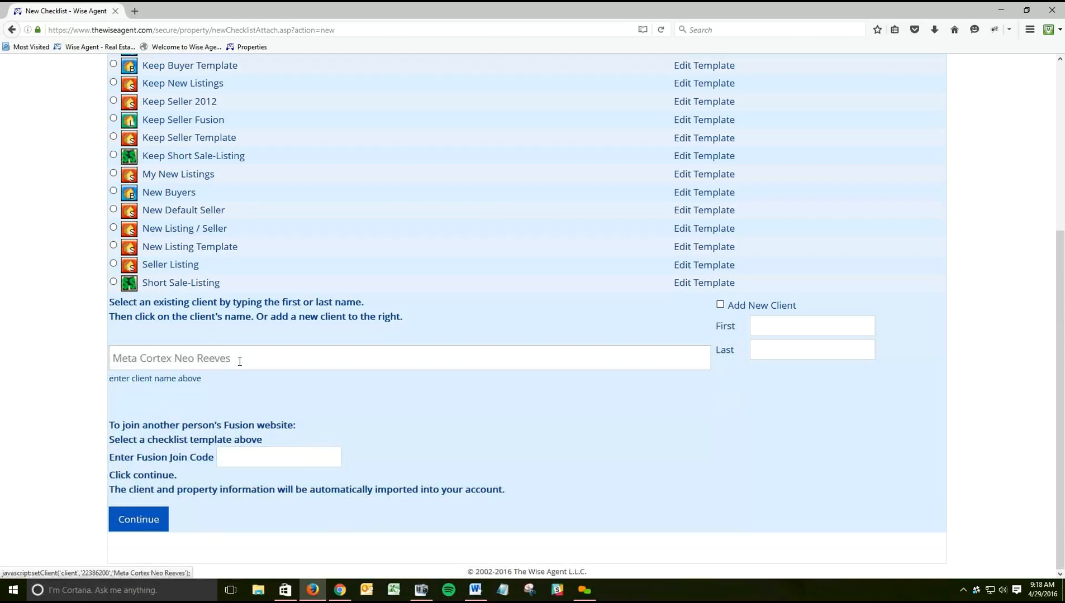
- Examine the Add New Client option and the instructions for joining another person's Fusion website with a join code
{"action": "left_click_drag", "start_coordinate": [730, 305], "coordinate": [834, 307]}
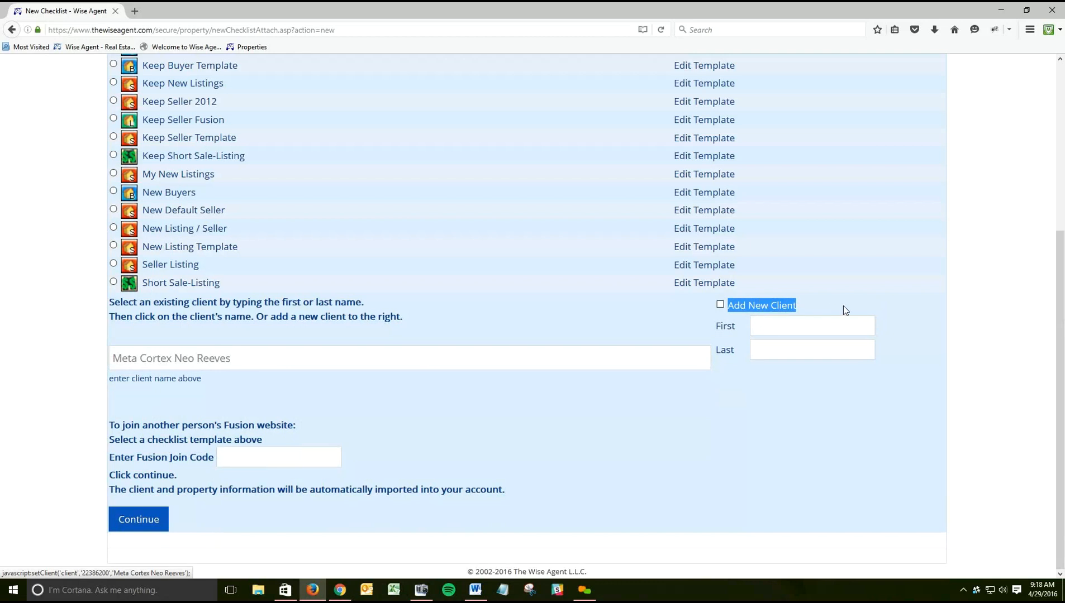
{"action": "left_click", "coordinate": [721, 307]}
{"action": "left_click", "coordinate": [448, 390]}
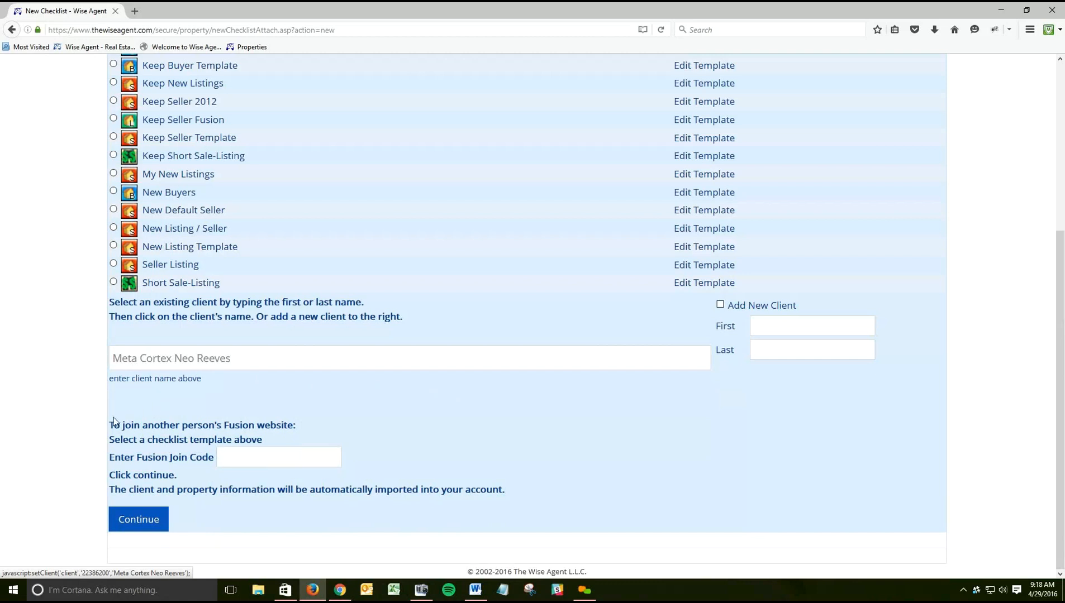
{"action": "left_click_drag", "start_coordinate": [114, 425], "coordinate": [384, 442]}
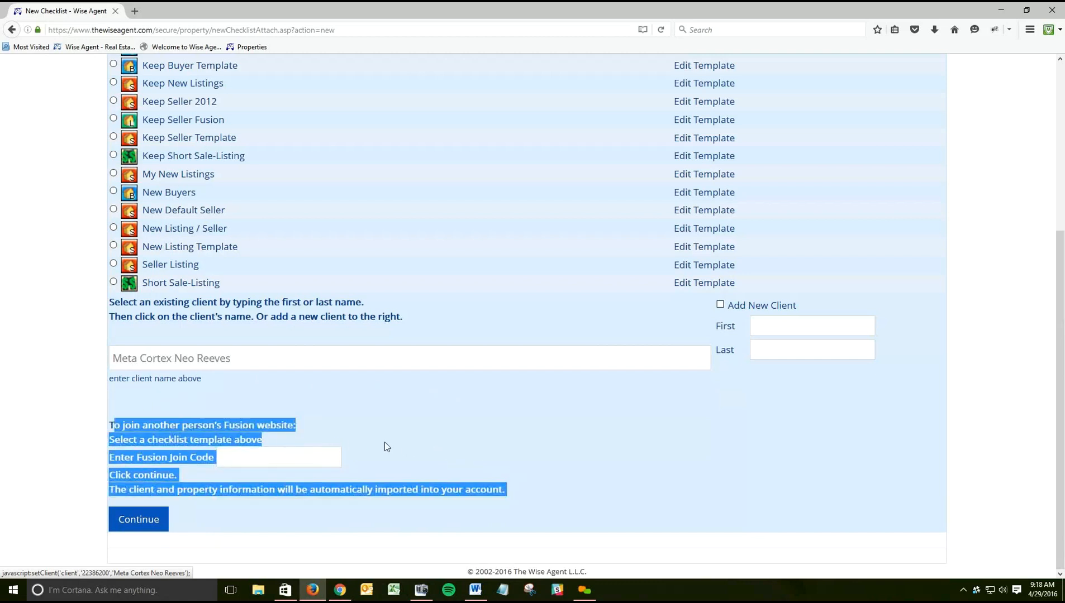
{"action": "left_click", "coordinate": [385, 442]}
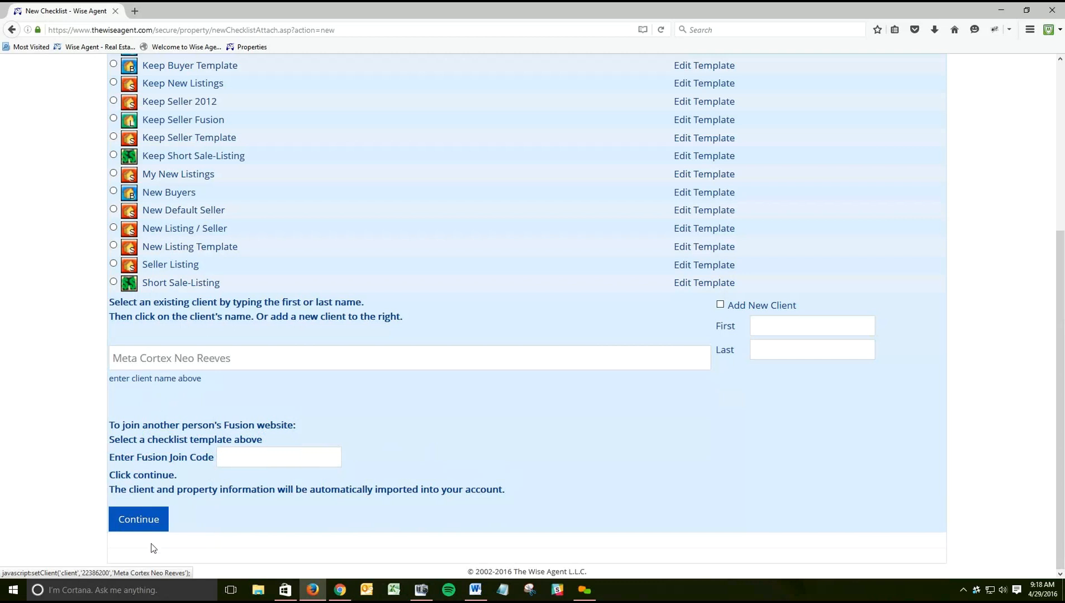
- Attach the first listed existing property to the new Buyer 2 checklist and create the checklist assigned to All
{"action": "left_click", "coordinate": [132, 528]}
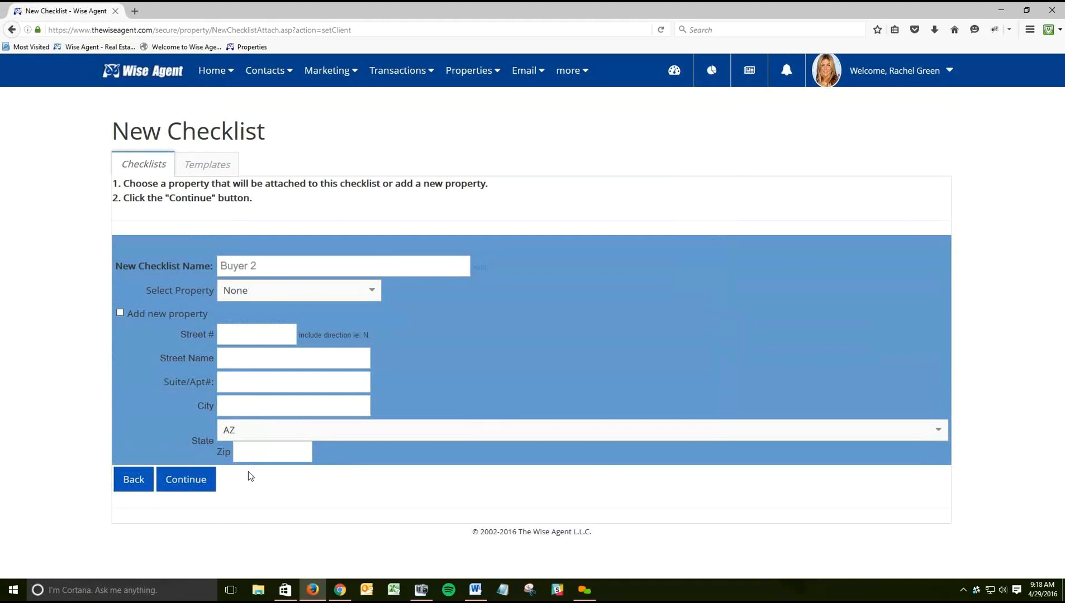
{"action": "left_click", "coordinate": [255, 296]}
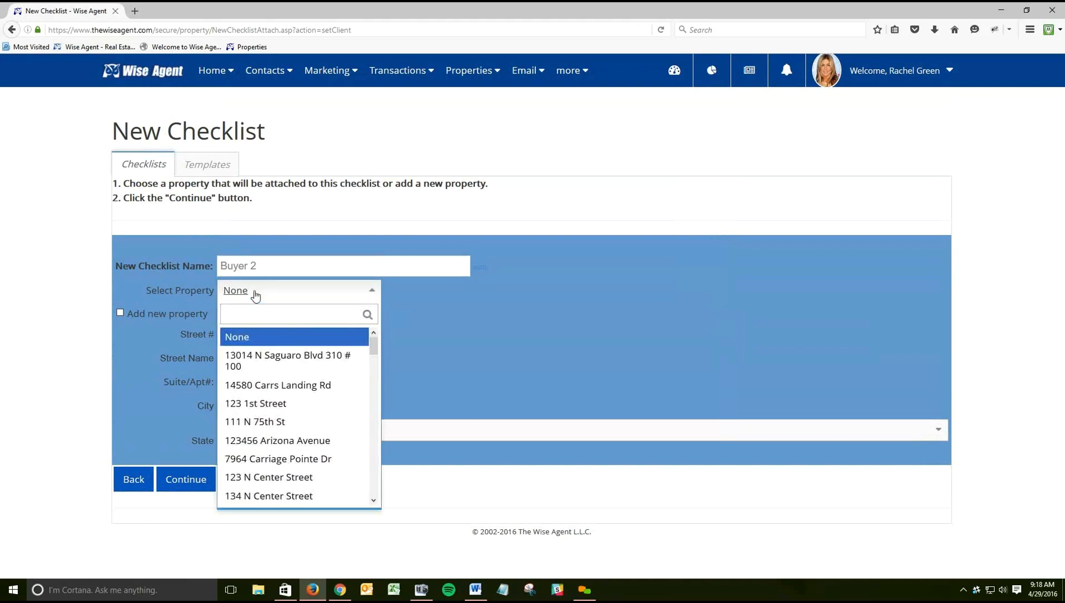
{"action": "left_click", "coordinate": [475, 78]}
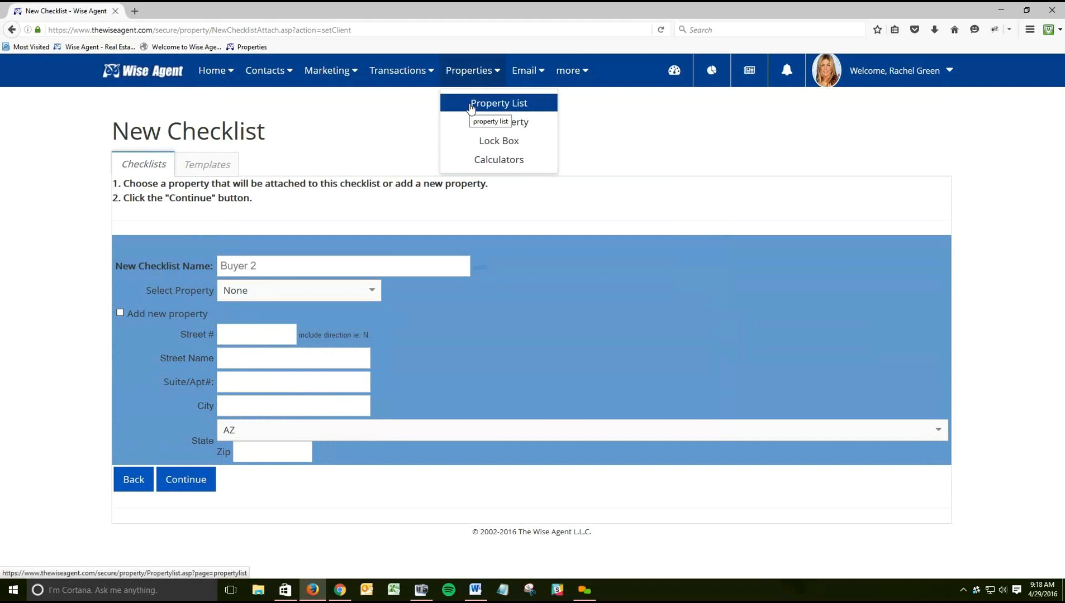
{"action": "left_click", "coordinate": [277, 290]}
{"action": "left_click", "coordinate": [267, 362]}
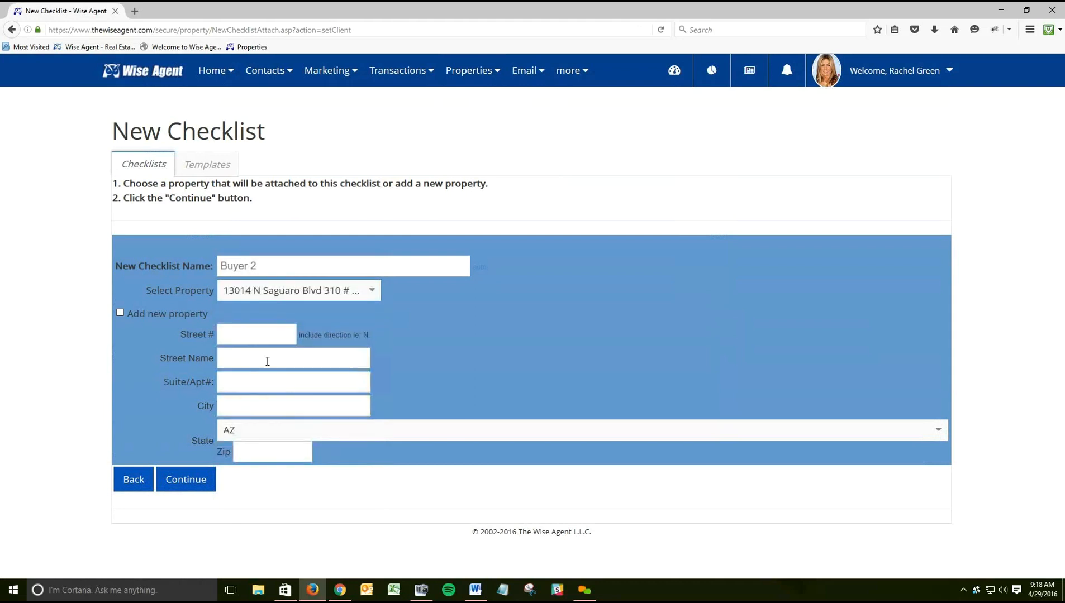
{"action": "left_click", "coordinate": [120, 314]}
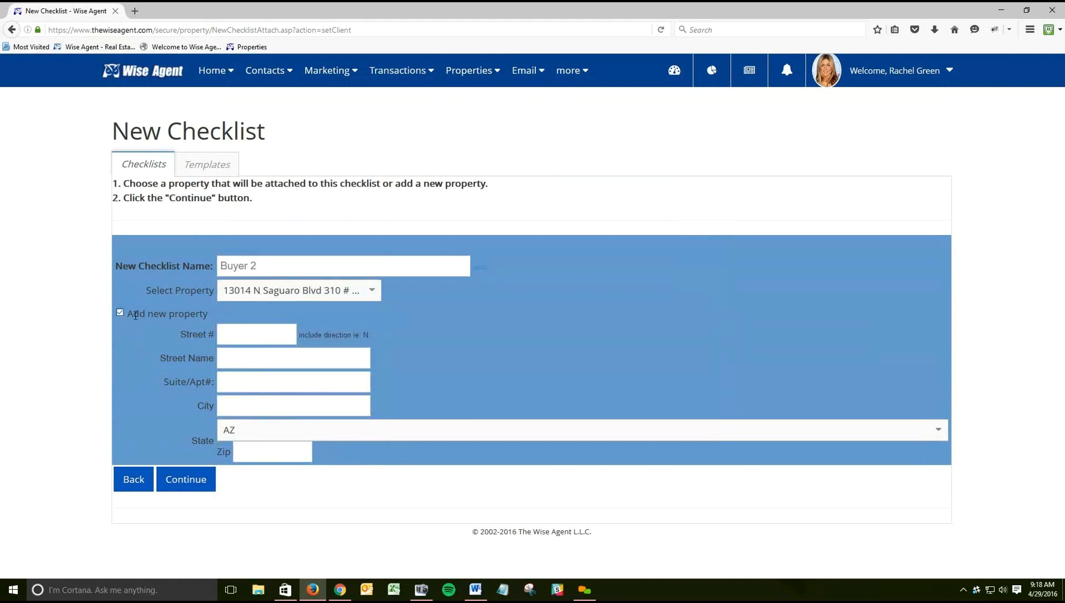
{"action": "left_click", "coordinate": [120, 314]}
{"action": "left_click", "coordinate": [193, 483]}
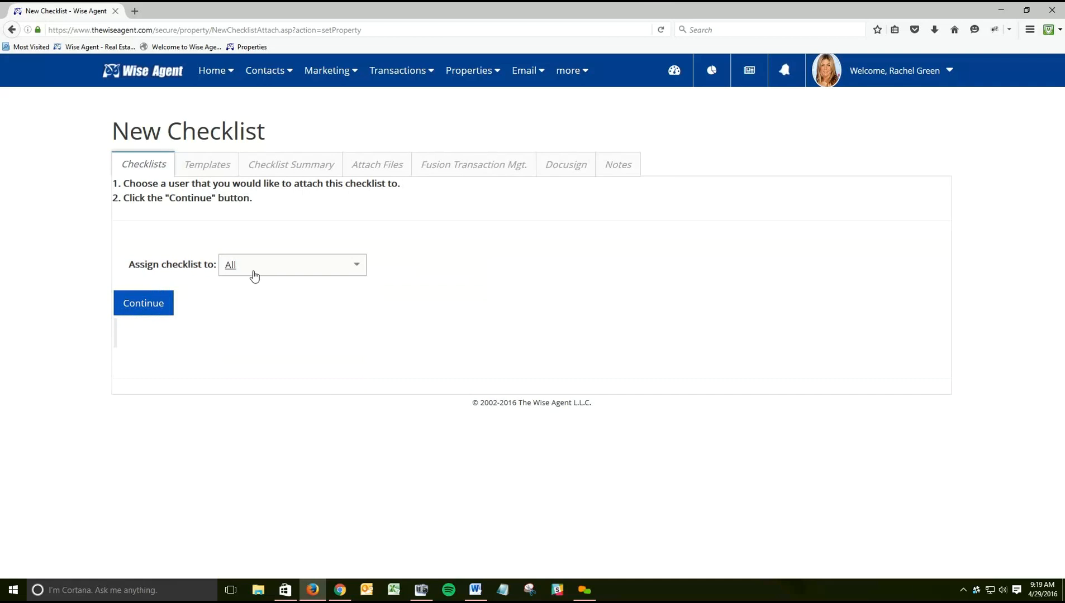
{"action": "left_click", "coordinate": [133, 306]}
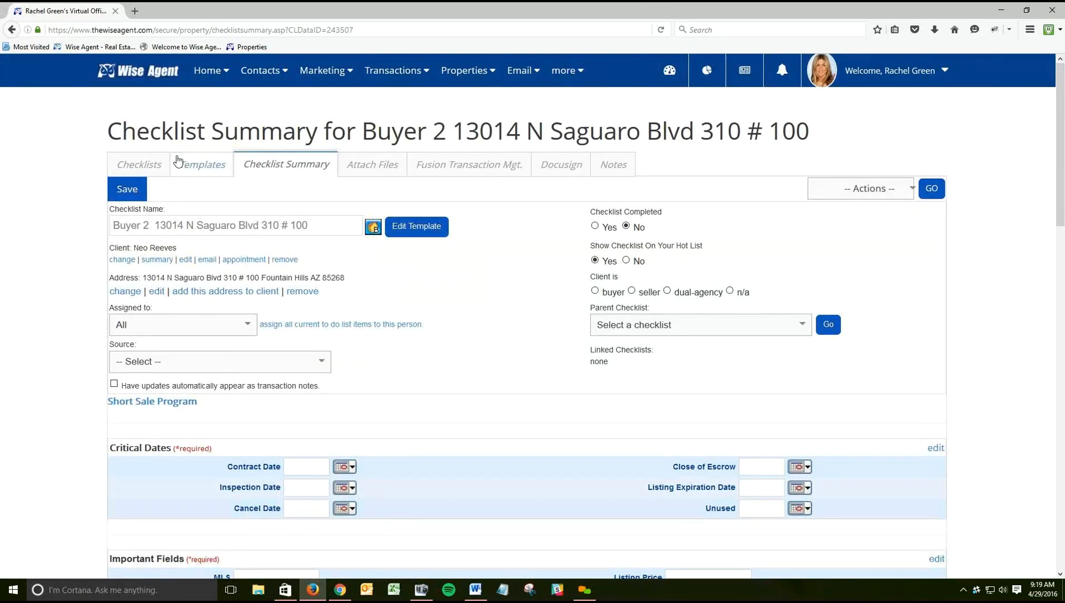
- Examine the new checklist's title, editable name, client options and property address options on the Checklist Summary page
{"action": "left_click_drag", "start_coordinate": [108, 134], "coordinate": [809, 137]}
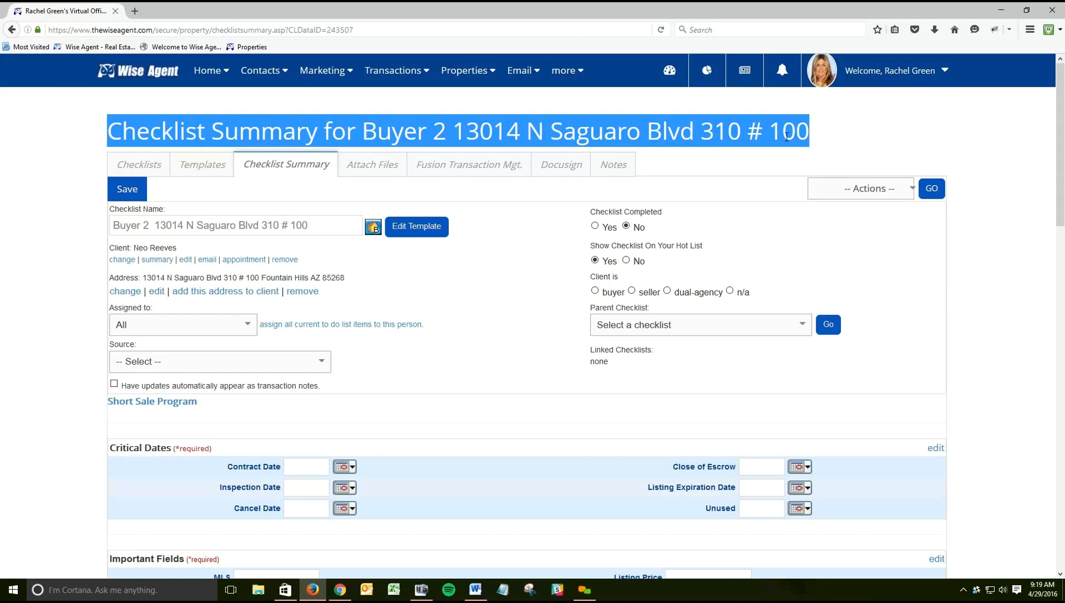
{"action": "left_click", "coordinate": [832, 149]}
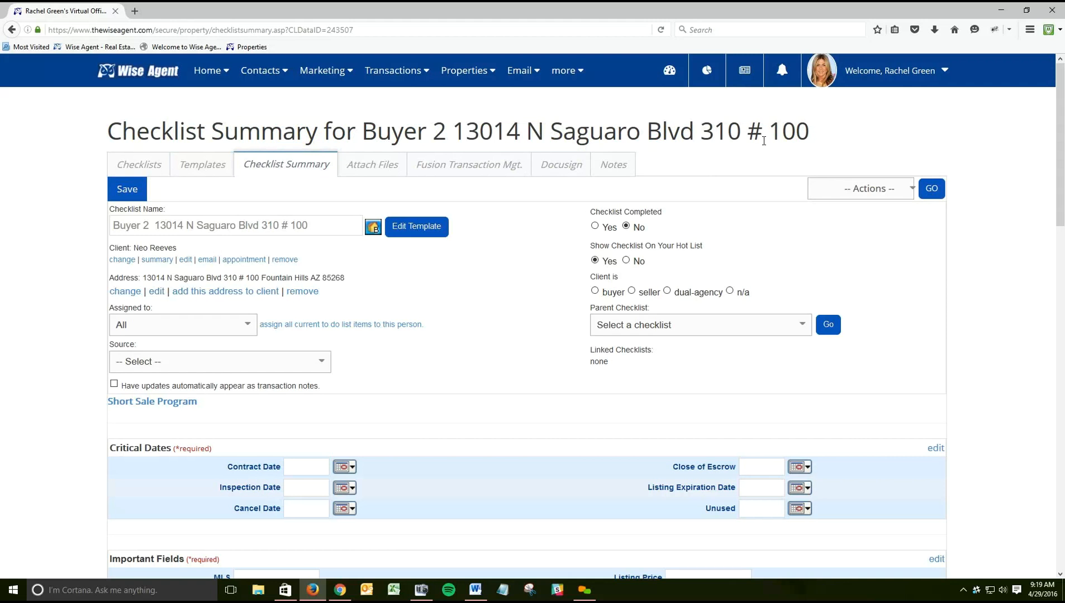
{"action": "left_click_drag", "start_coordinate": [308, 225], "coordinate": [114, 227]}
{"action": "left_click", "coordinate": [142, 225]}
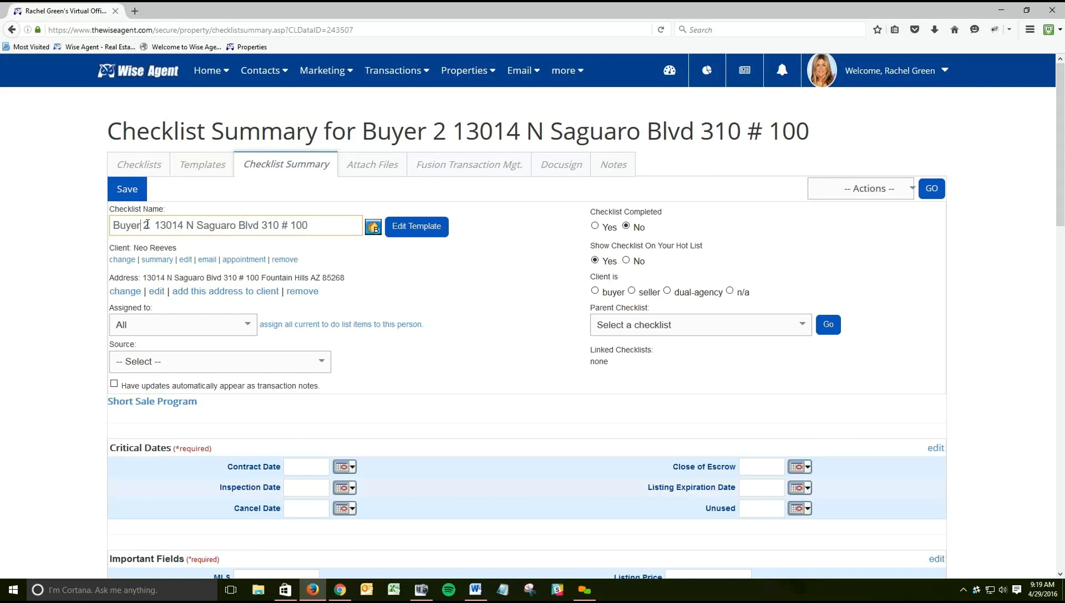
{"action": "left_click_drag", "start_coordinate": [149, 225], "coordinate": [108, 229]}
{"action": "left_click", "coordinate": [378, 250]}
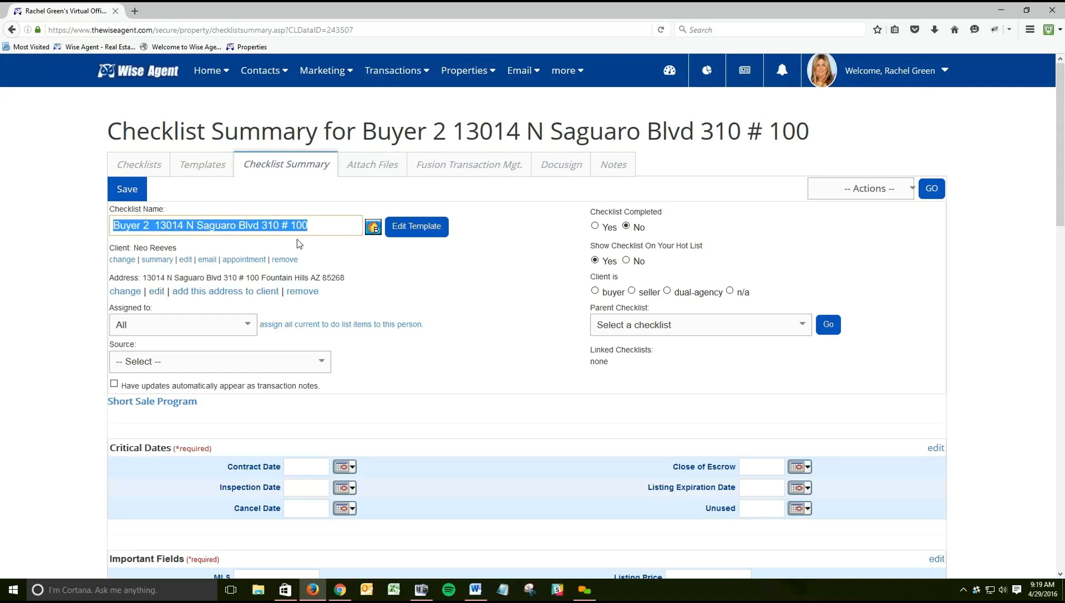
{"action": "left_click", "coordinate": [193, 247]}
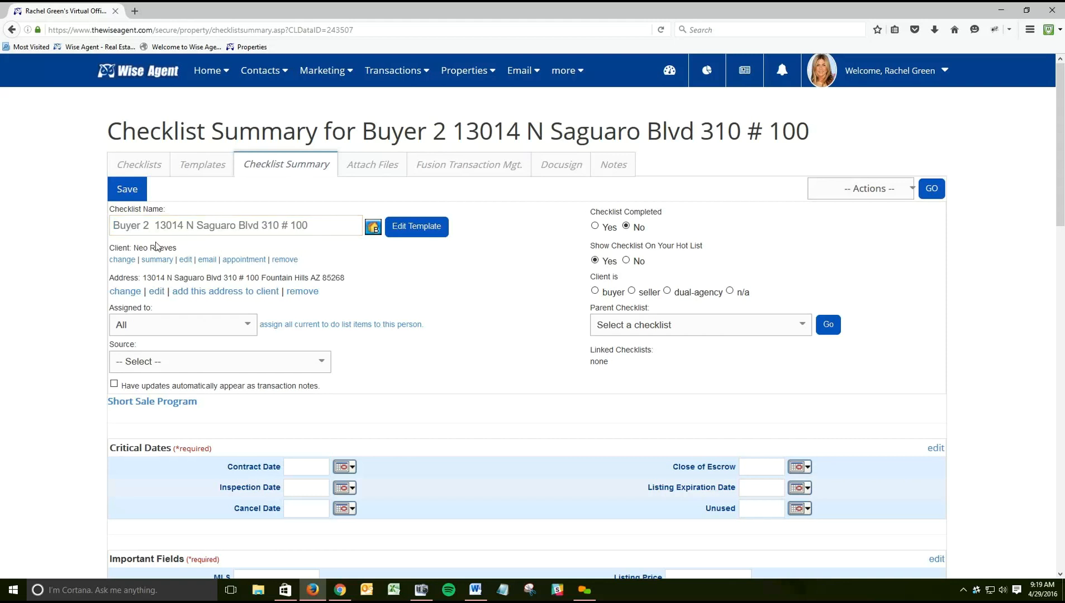
{"action": "left_click_drag", "start_coordinate": [172, 251], "coordinate": [313, 267]}
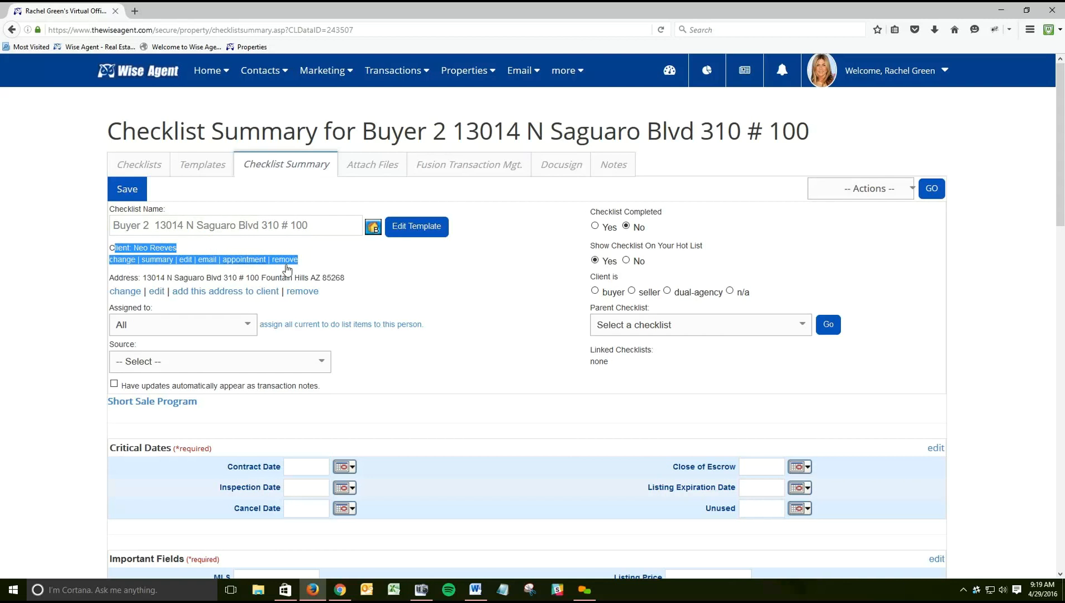
{"action": "left_click", "coordinate": [192, 275]}
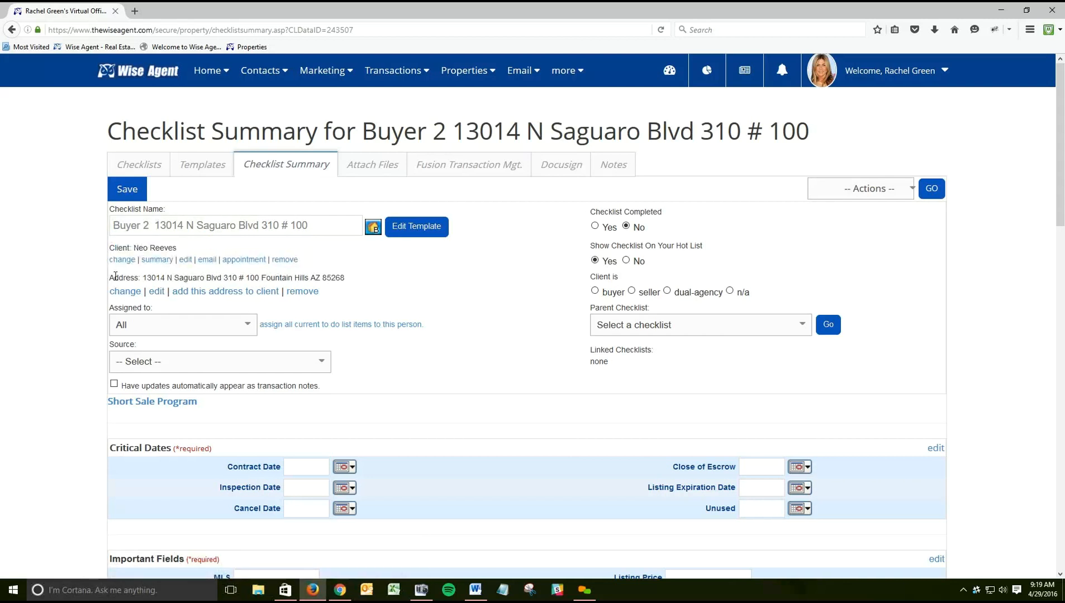
{"action": "left_click_drag", "start_coordinate": [113, 277], "coordinate": [128, 299]}
{"action": "left_click", "coordinate": [402, 302]}
- Review the checklist's Critical Dates, tasks, Important Contacts, Attached Files and Transaction Notes sections
{"action": "left_click_drag", "start_coordinate": [1061, 154], "coordinate": [1061, 205]}
{"action": "scroll", "coordinate": [573, 219], "scroll_direction": "down", "scroll_amount": 4}
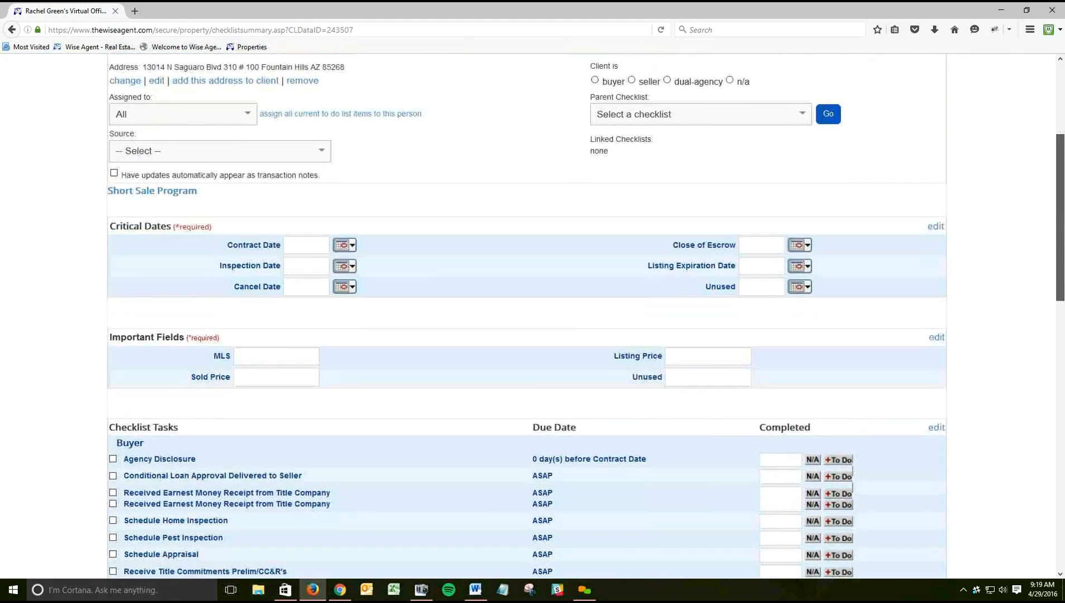
{"action": "left_click_drag", "start_coordinate": [212, 176], "coordinate": [110, 175]}
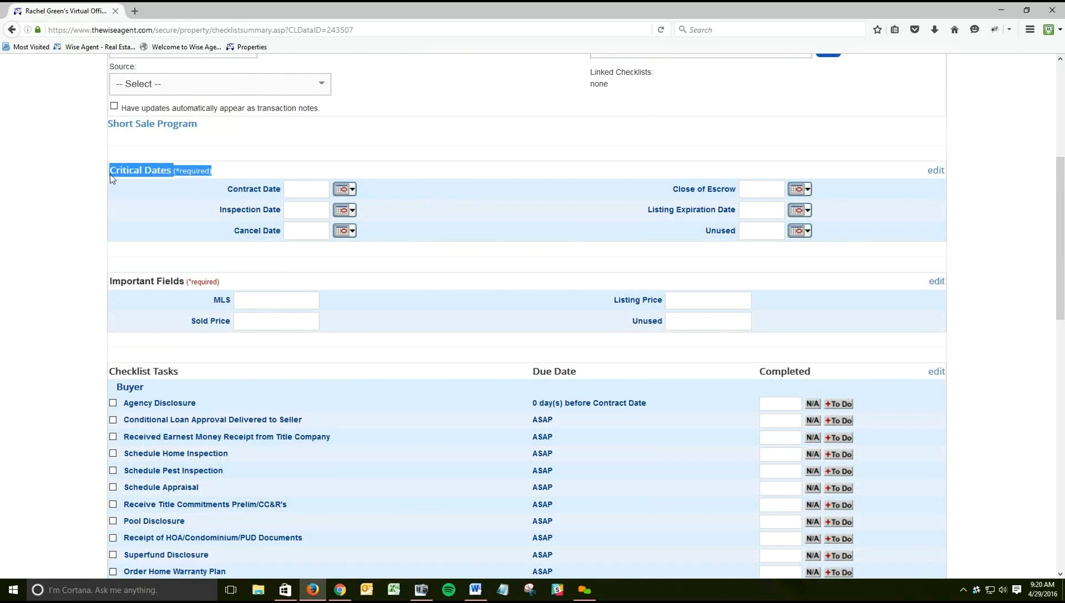
{"action": "left_click", "coordinate": [993, 223]}
{"action": "left_click_drag", "start_coordinate": [1060, 244], "coordinate": [1061, 467]}
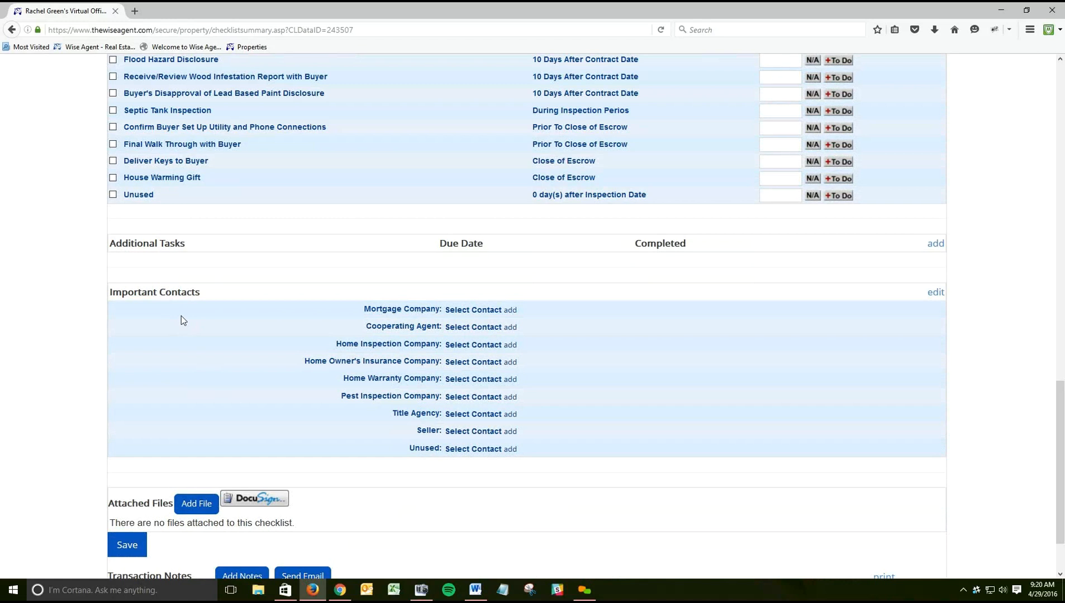
{"action": "scroll", "coordinate": [297, 364], "scroll_direction": "down", "scroll_amount": 2}
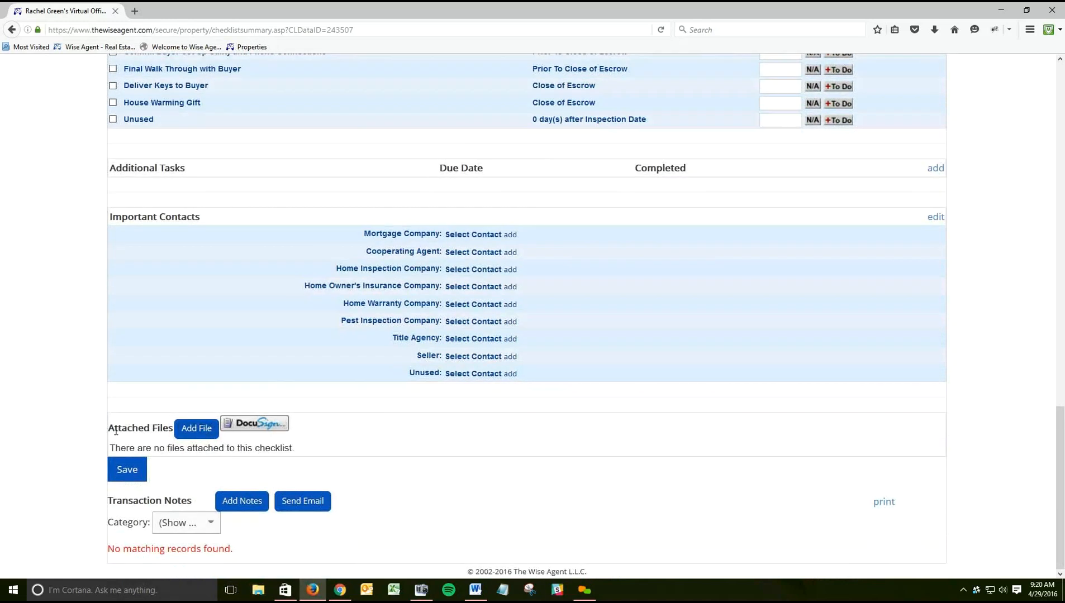
{"action": "left_click_drag", "start_coordinate": [108, 429], "coordinate": [173, 436]}
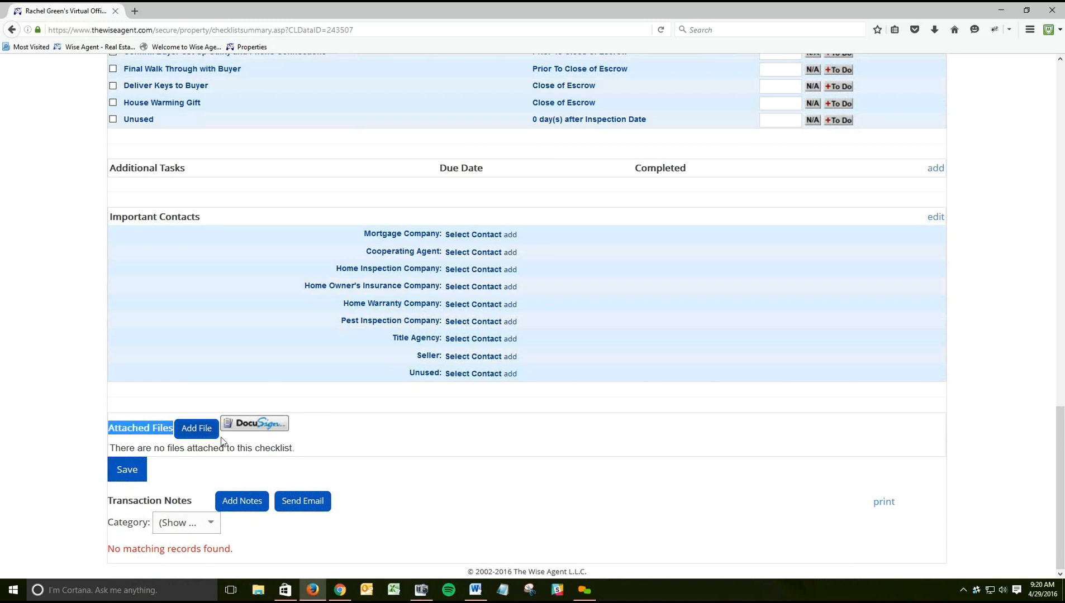
{"action": "left_click", "coordinate": [345, 442]}
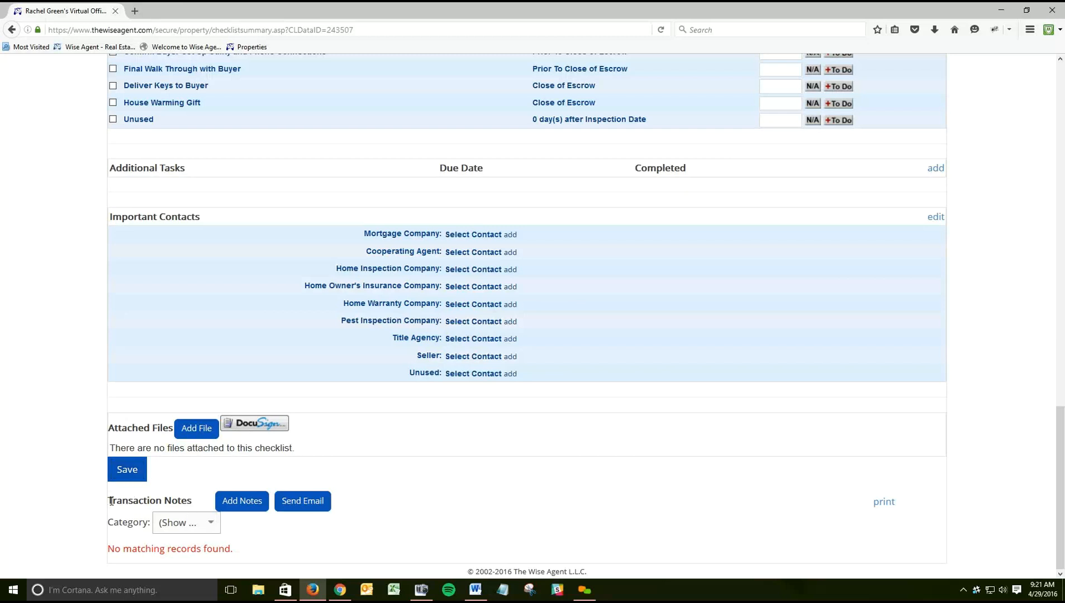
{"action": "left_click_drag", "start_coordinate": [106, 505], "coordinate": [191, 506]}
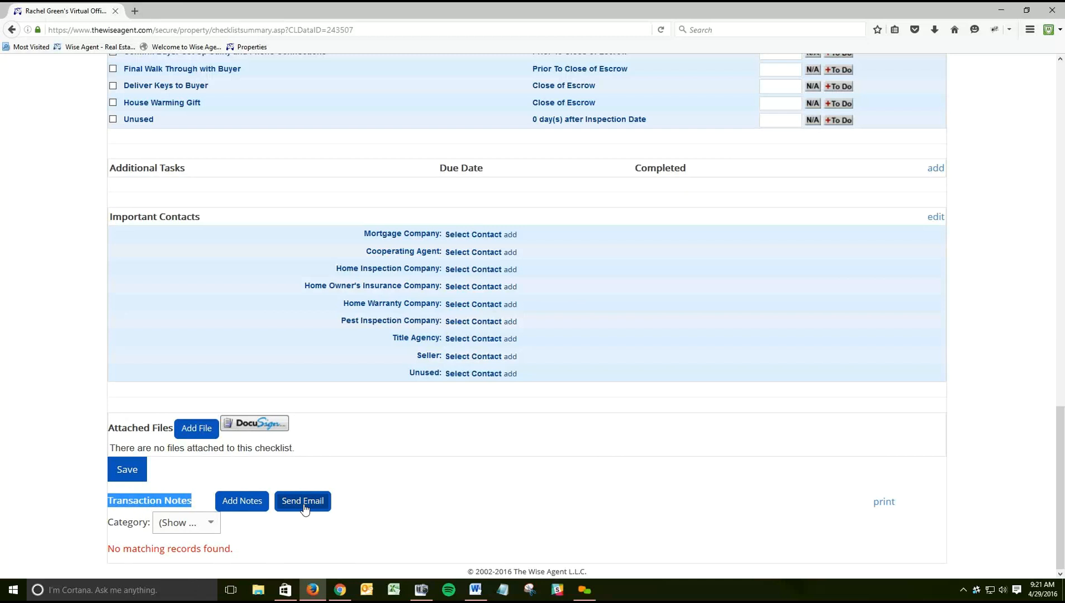
{"action": "left_click", "coordinate": [358, 445]}
{"action": "scroll", "coordinate": [358, 444], "scroll_direction": "up", "scroll_amount": 15}
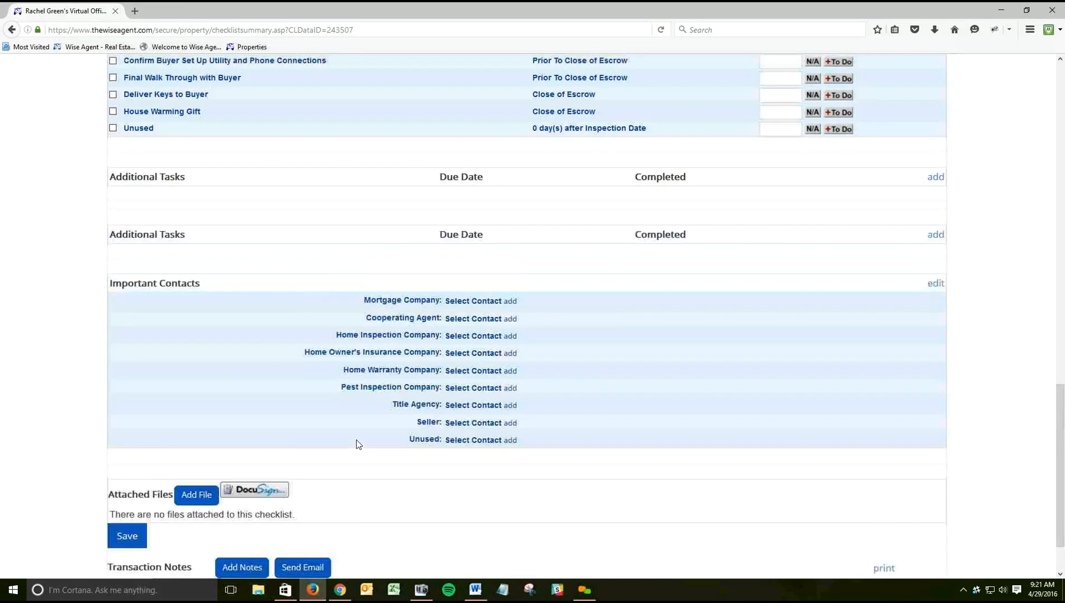
{"action": "scroll", "coordinate": [358, 444], "scroll_direction": "up", "scroll_amount": 6}
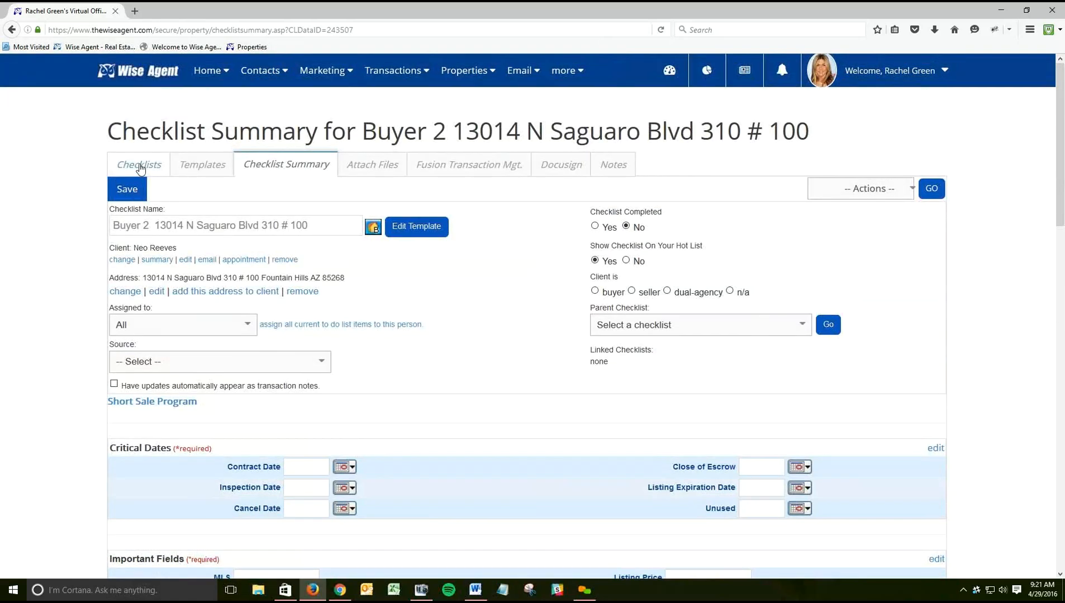
- Return to the list of all checklists and open the existing Fusion checklist
{"action": "left_click", "coordinate": [139, 169]}
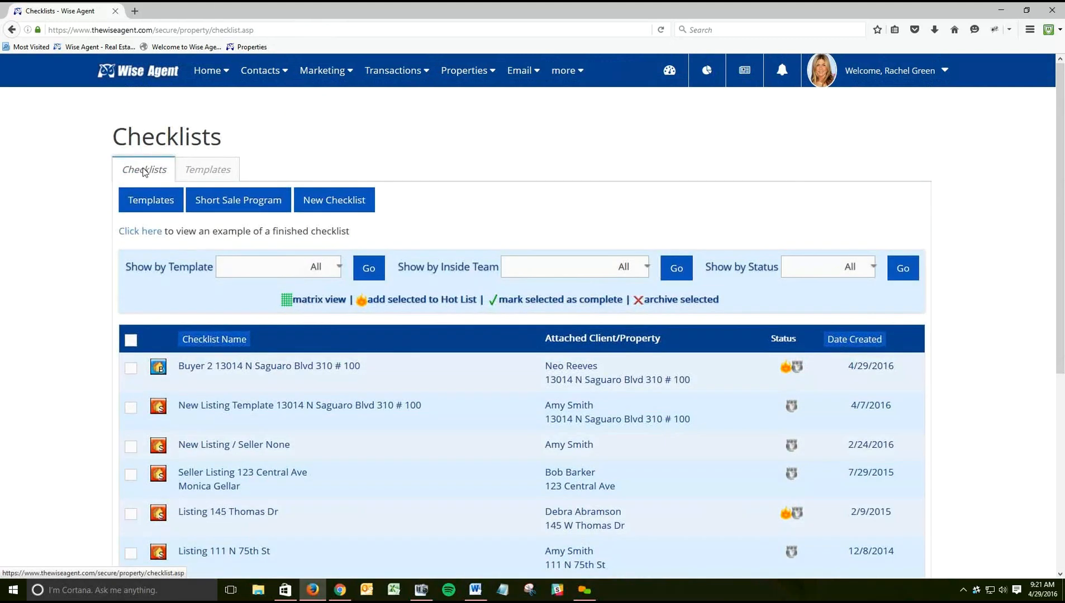
{"action": "scroll", "coordinate": [76, 435], "scroll_direction": "down", "scroll_amount": 5}
{"action": "left_click", "coordinate": [219, 484]}
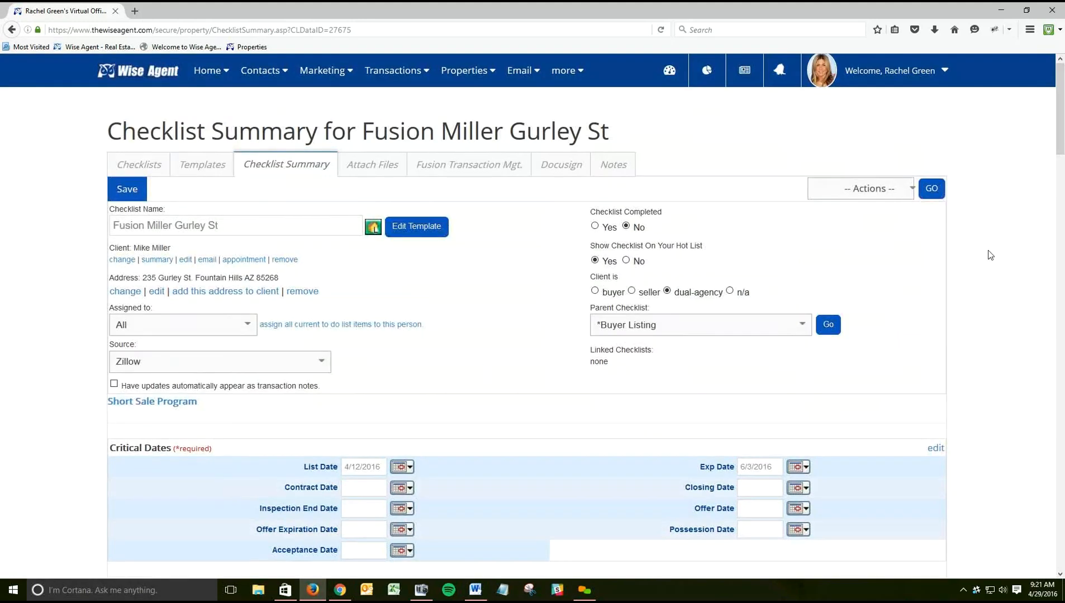
- Review the List Date in Critical Dates and mark the Input into MLS listing task as completed
{"action": "scroll", "coordinate": [1028, 173], "scroll_direction": "down", "scroll_amount": 2}
{"action": "scroll", "coordinate": [1028, 173], "scroll_direction": "down", "scroll_amount": 1}
{"action": "left_click", "coordinate": [362, 301]}
{"action": "left_click_drag", "start_coordinate": [344, 301], "coordinate": [385, 301]}
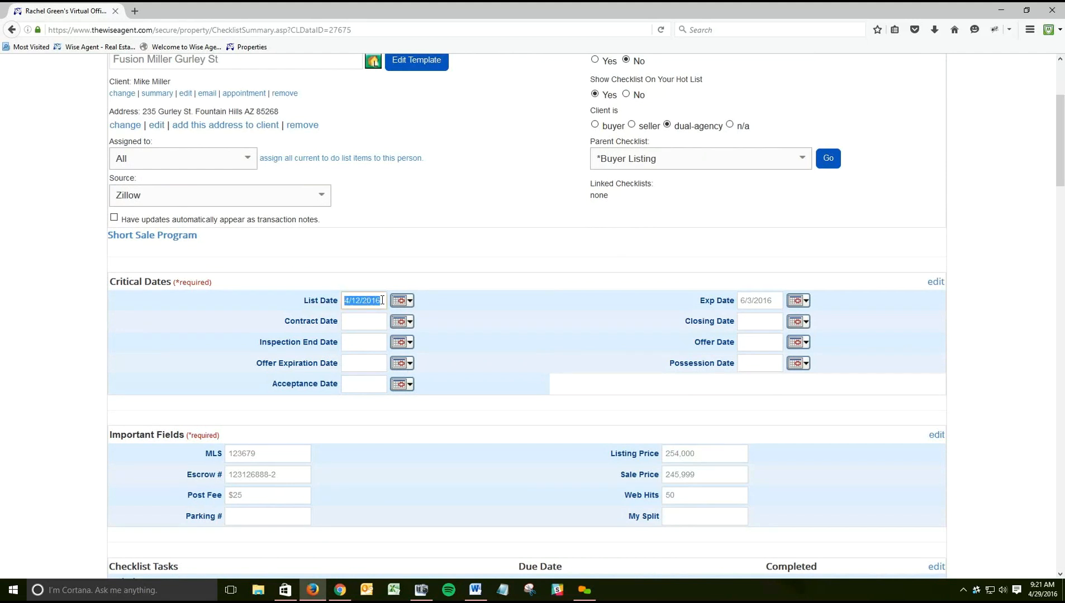
{"action": "left_click", "coordinate": [1005, 293]}
{"action": "left_click_drag", "start_coordinate": [1062, 178], "coordinate": [1063, 272]}
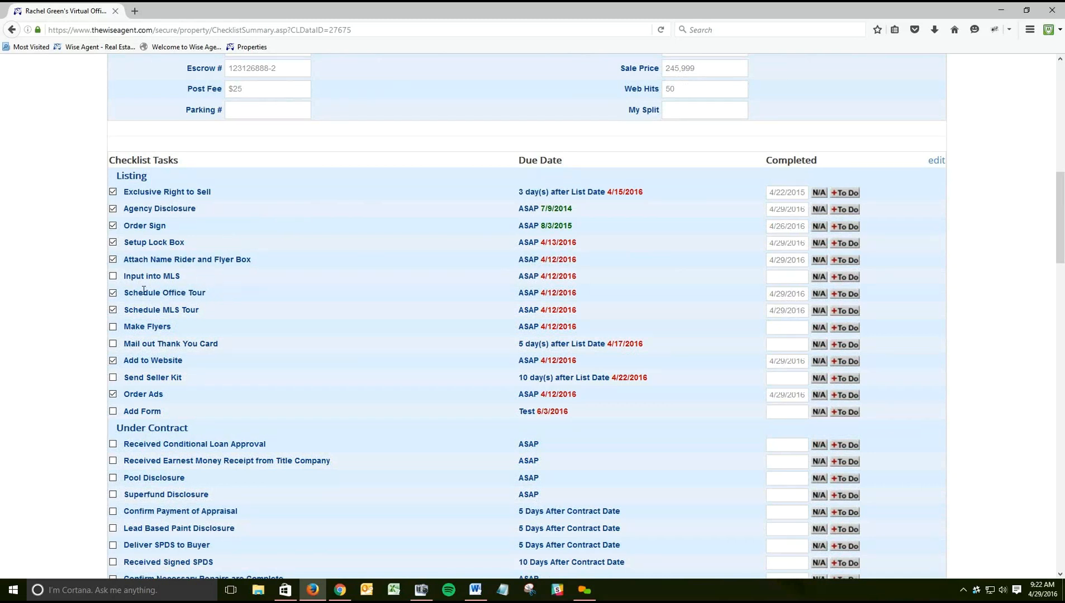
{"action": "left_click", "coordinate": [113, 277]}
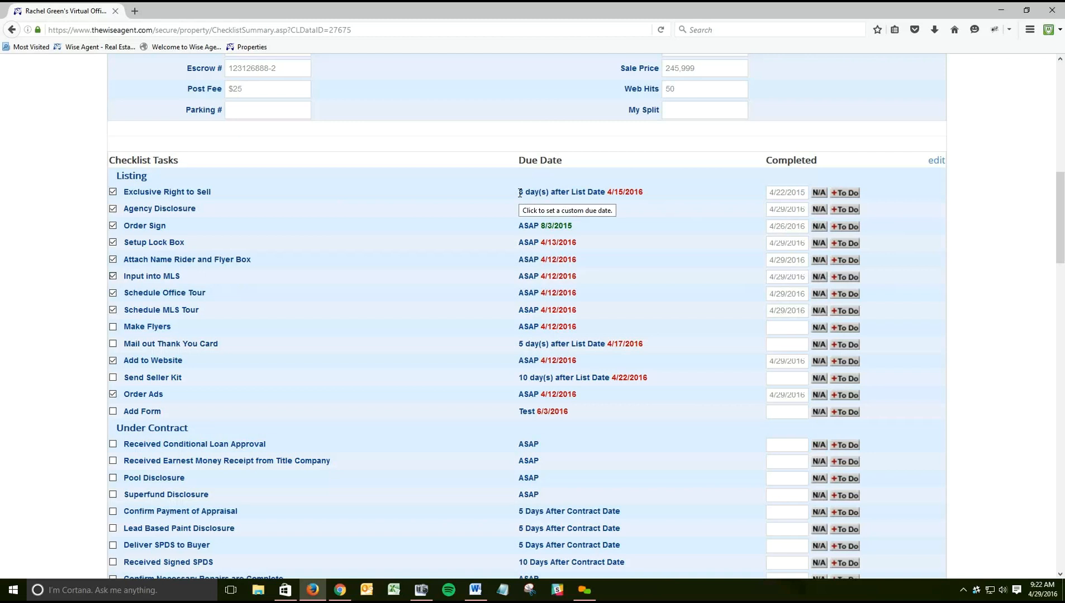
- Set a custom due date of 4/29/2016 for the Exclusive Right to Sell task, save the checklist and check the date
{"action": "left_click", "coordinate": [617, 192]}
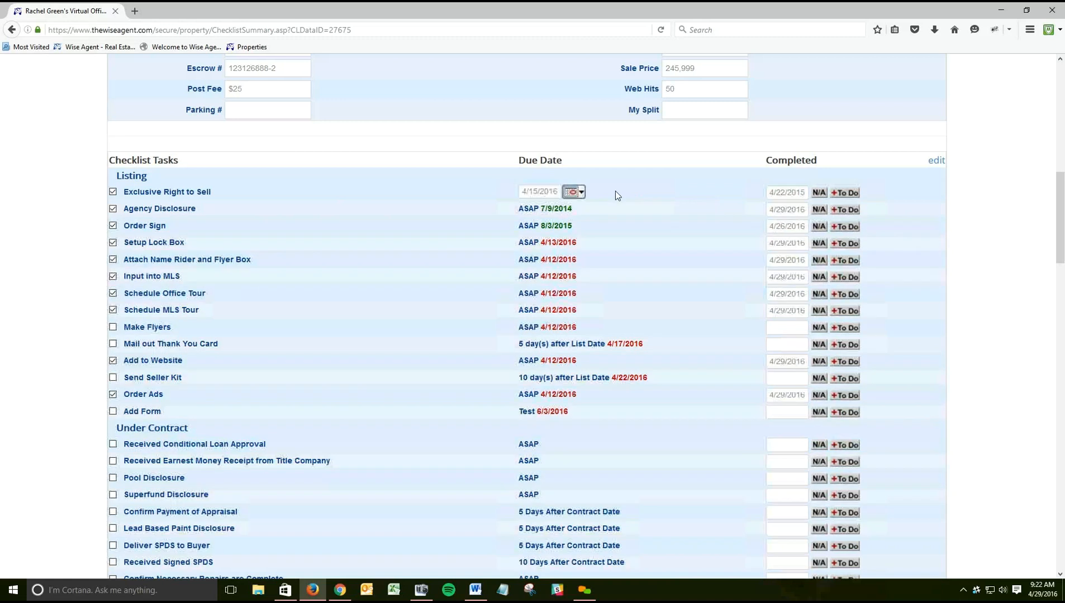
{"action": "left_click", "coordinate": [579, 194]}
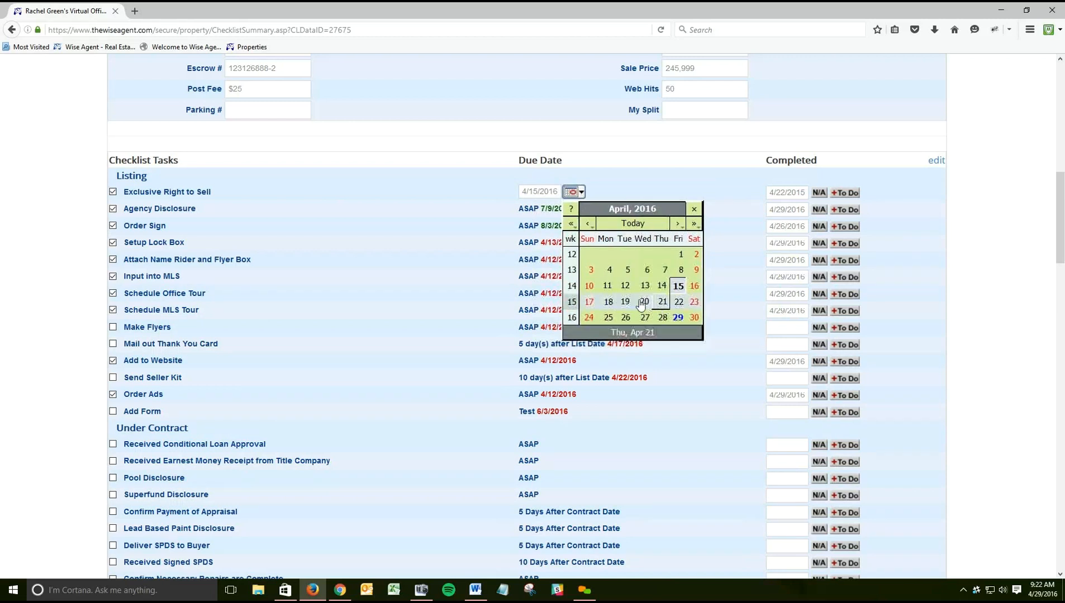
{"action": "left_click", "coordinate": [677, 318]}
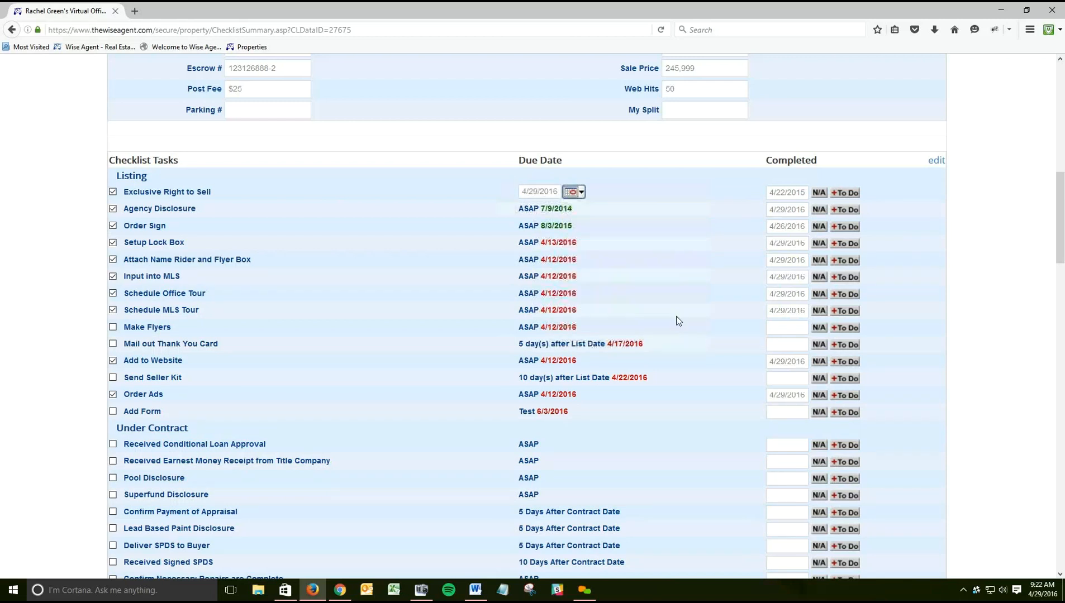
{"action": "scroll", "coordinate": [248, 282], "scroll_direction": "up", "scroll_amount": 10}
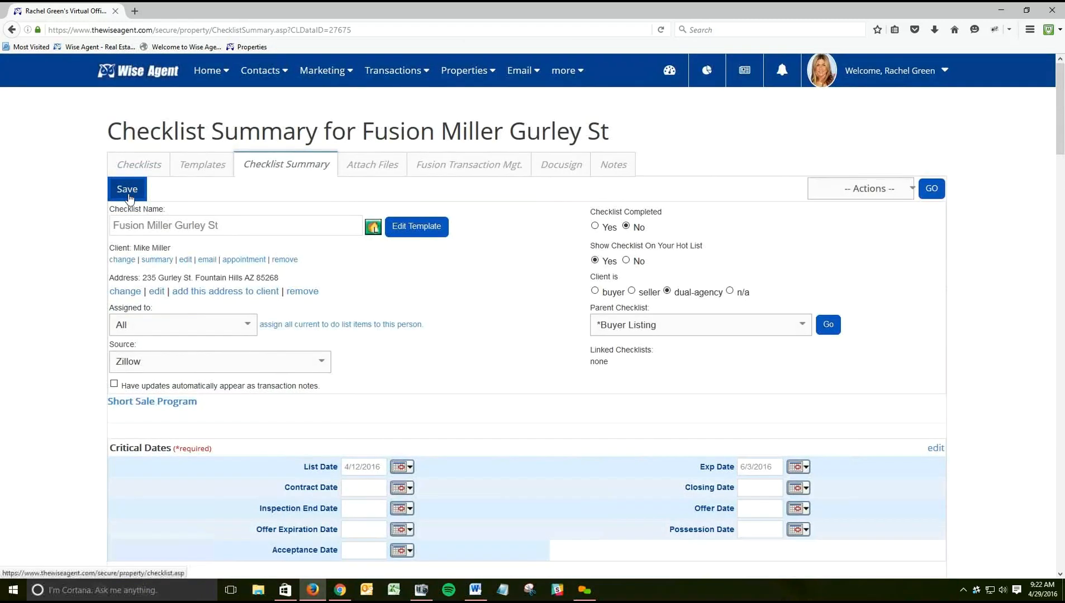
{"action": "left_click", "coordinate": [128, 196]}
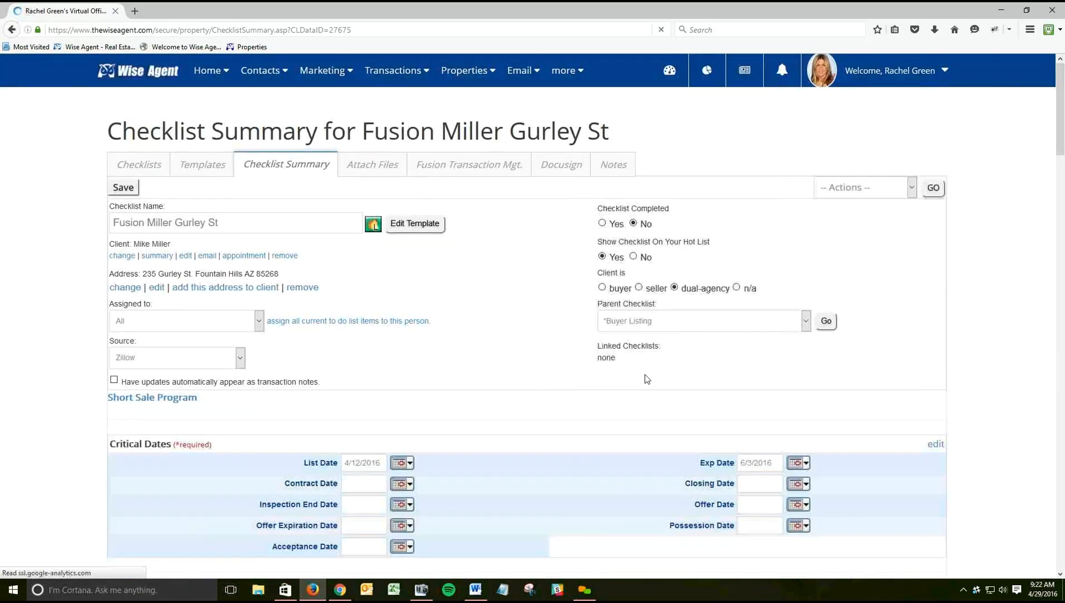
{"action": "scroll", "coordinate": [655, 381], "scroll_direction": "down", "scroll_amount": 7}
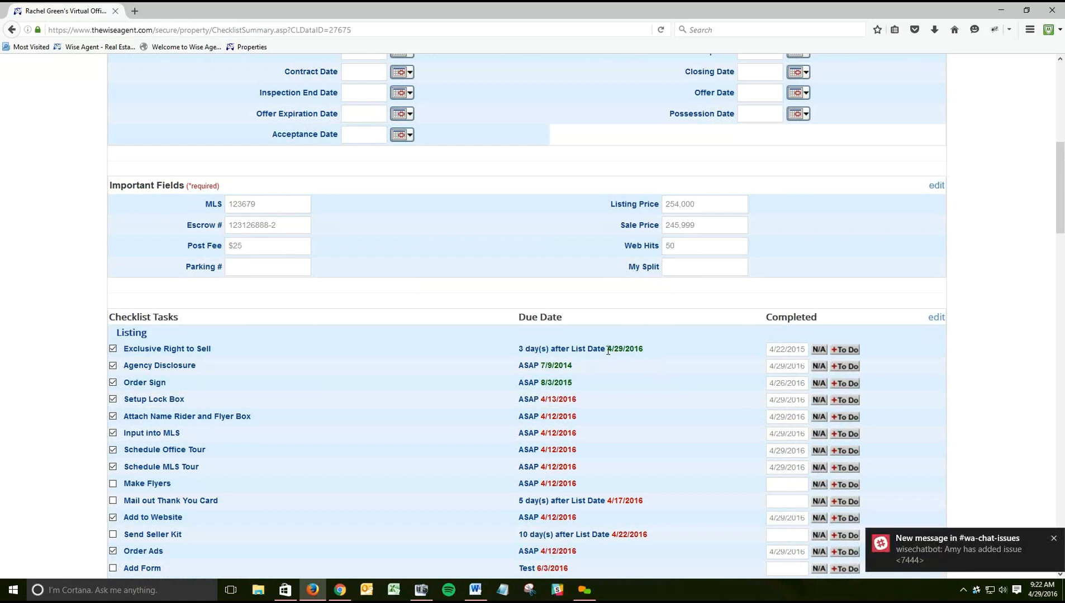
{"action": "double_click", "coordinate": [632, 351]}
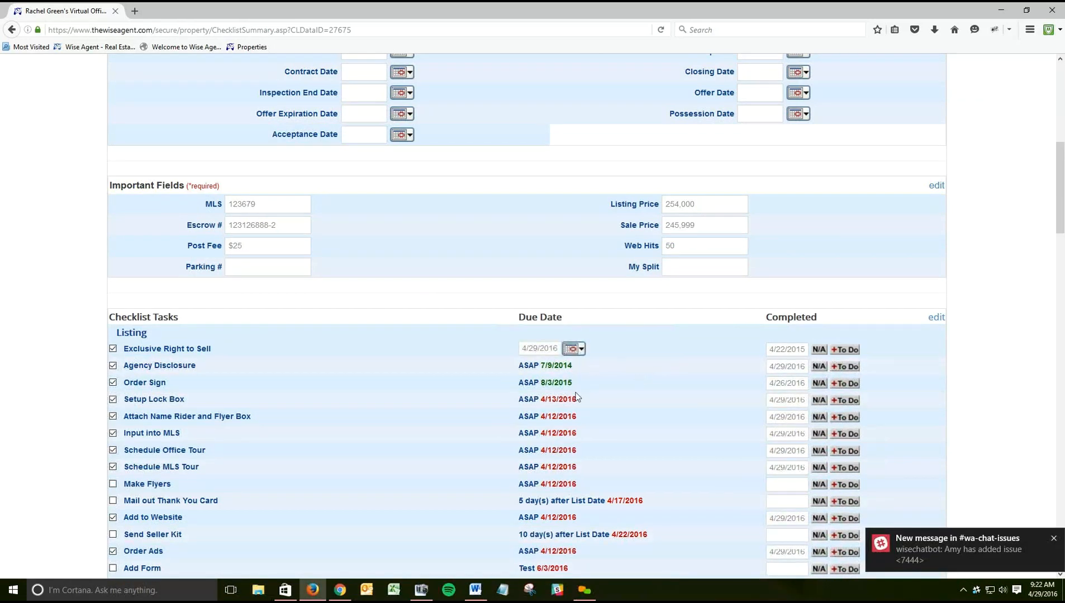
- Review the checklist's task due dates and the Critical Dates and Important Fields sections with their edit options
{"action": "scroll", "coordinate": [569, 398], "scroll_direction": "down", "scroll_amount": 3}
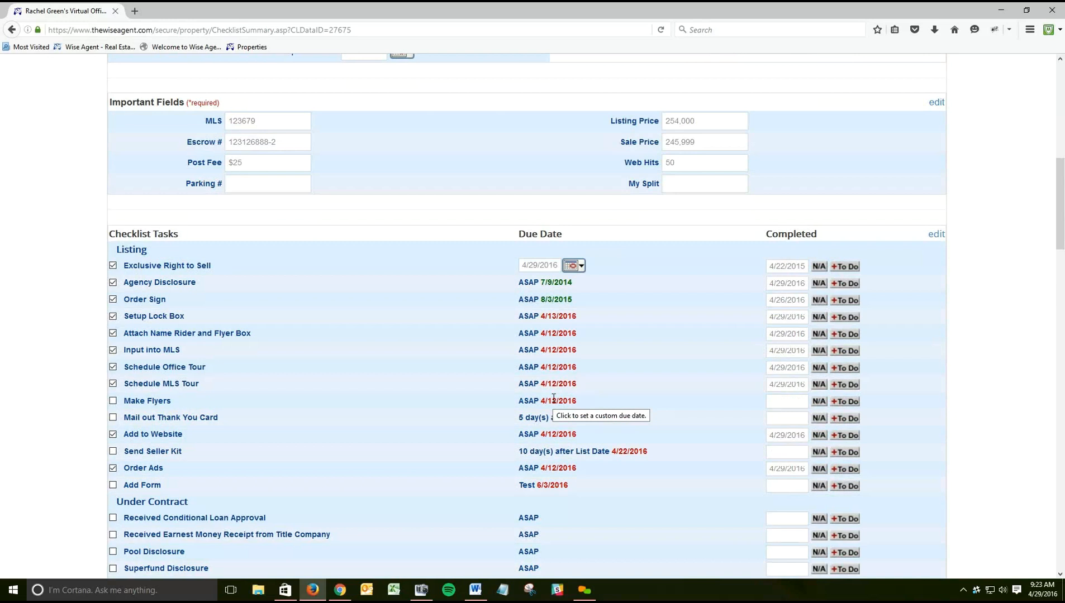
{"action": "scroll", "coordinate": [554, 398], "scroll_direction": "up", "scroll_amount": 9}
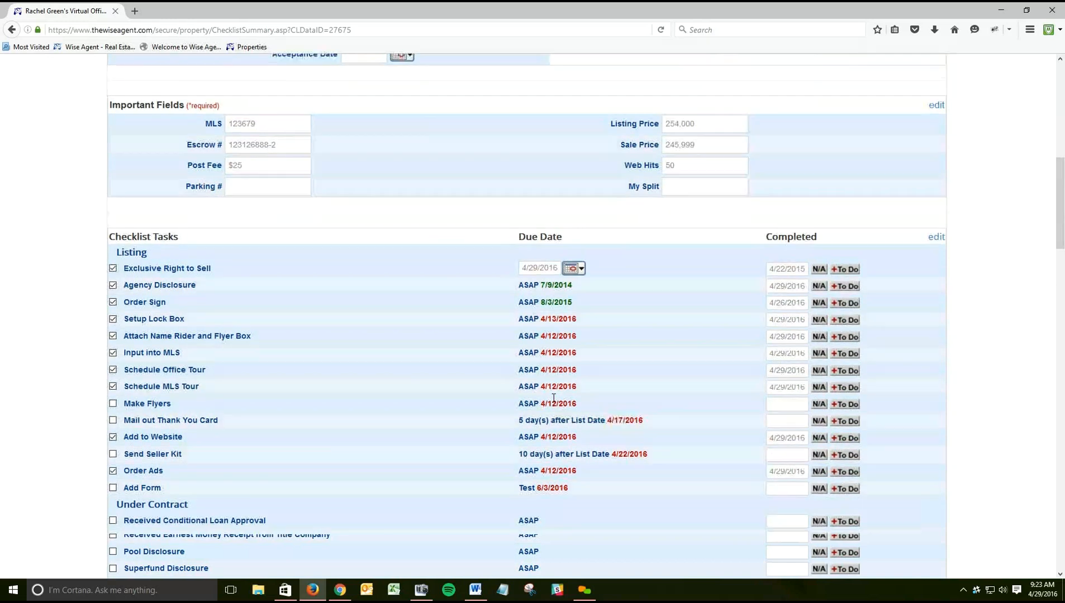
{"action": "scroll", "coordinate": [553, 402], "scroll_direction": "up", "scroll_amount": 3}
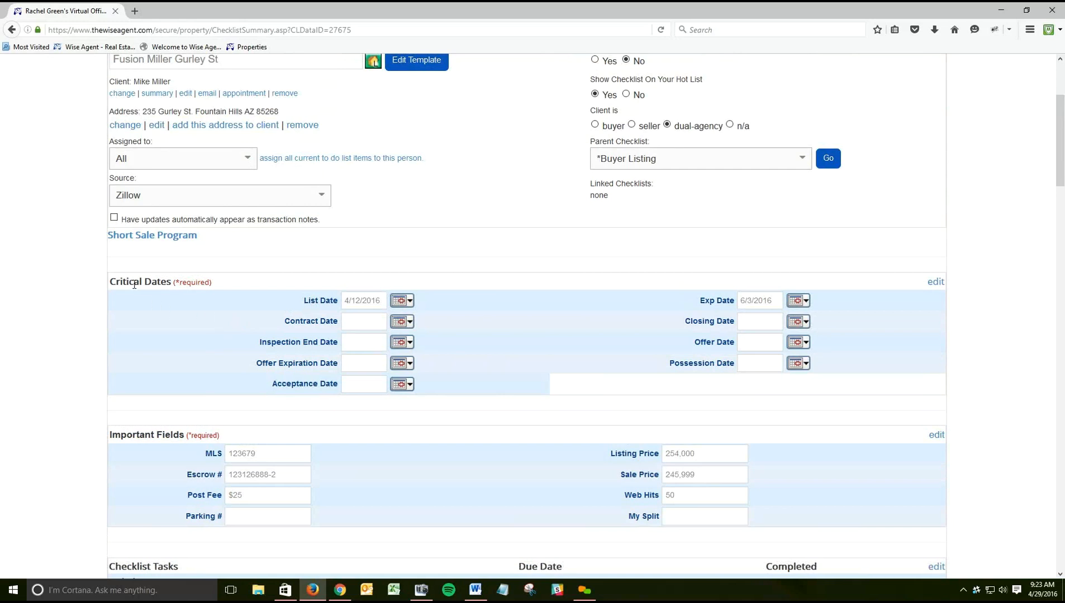
{"action": "left_click_drag", "start_coordinate": [110, 282], "coordinate": [213, 283]}
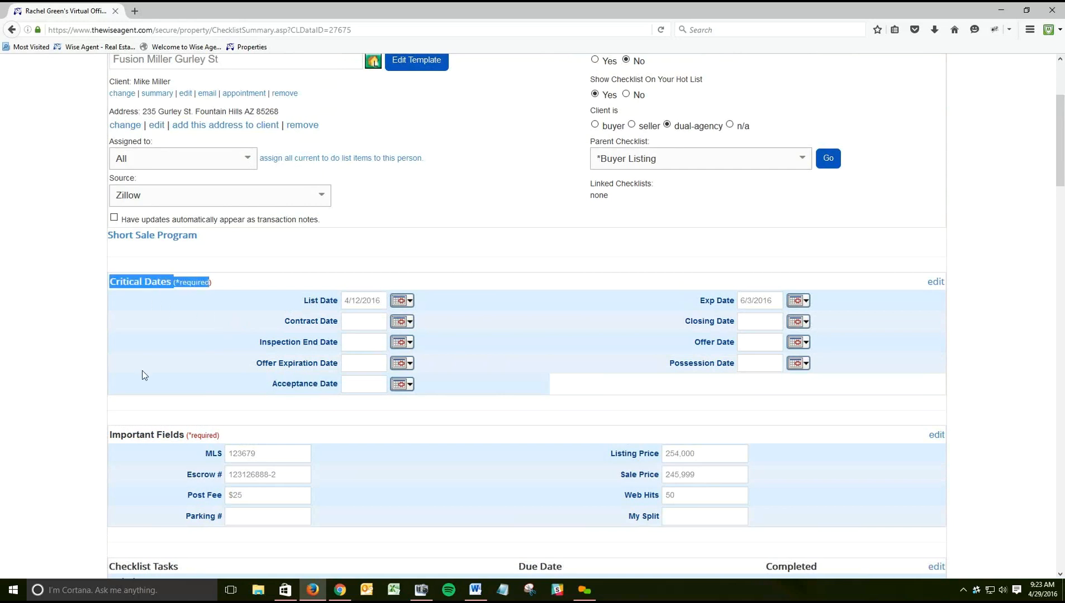
{"action": "left_click_drag", "start_coordinate": [110, 435], "coordinate": [224, 436]}
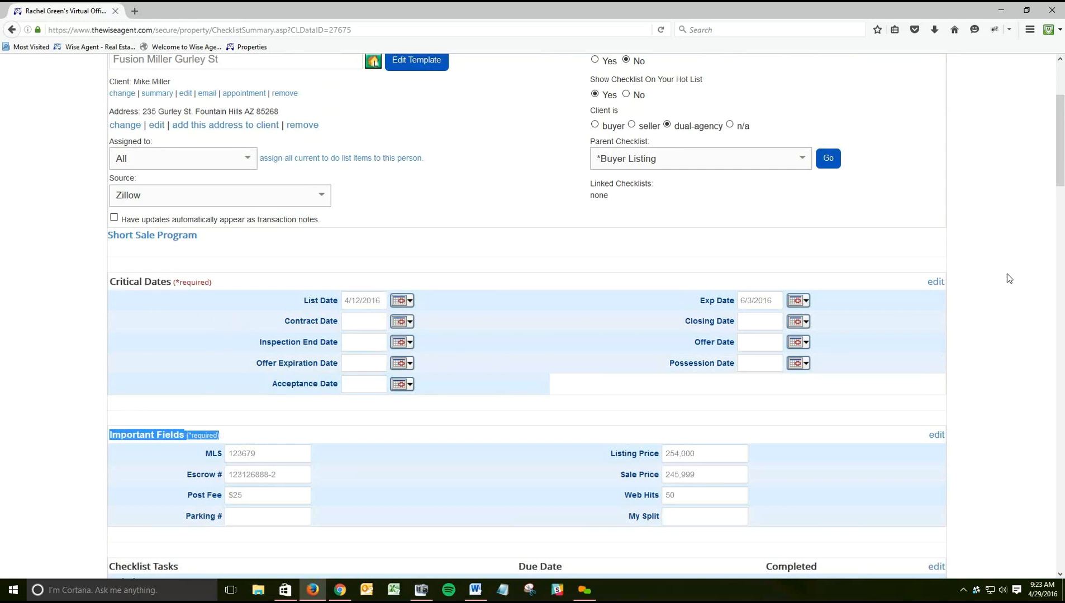
{"action": "left_click_drag", "start_coordinate": [920, 283], "coordinate": [943, 291]}
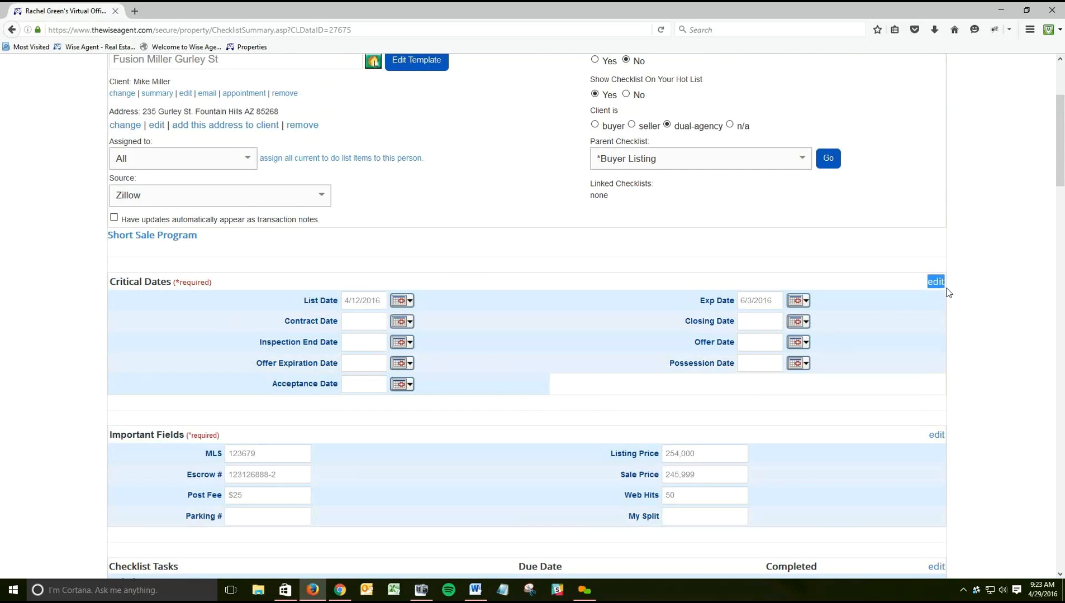
{"action": "left_click_drag", "start_coordinate": [925, 439], "coordinate": [946, 440]}
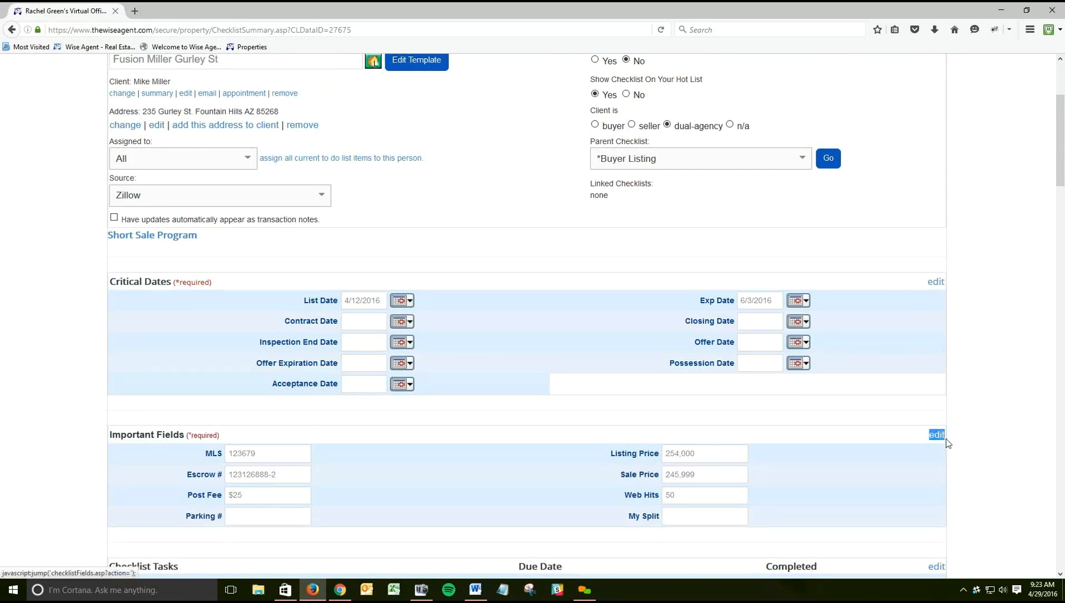
- Open the Critical Dates for editing, review the list of checklist dates, and return to the checklist summary
{"action": "left_click", "coordinate": [935, 283]}
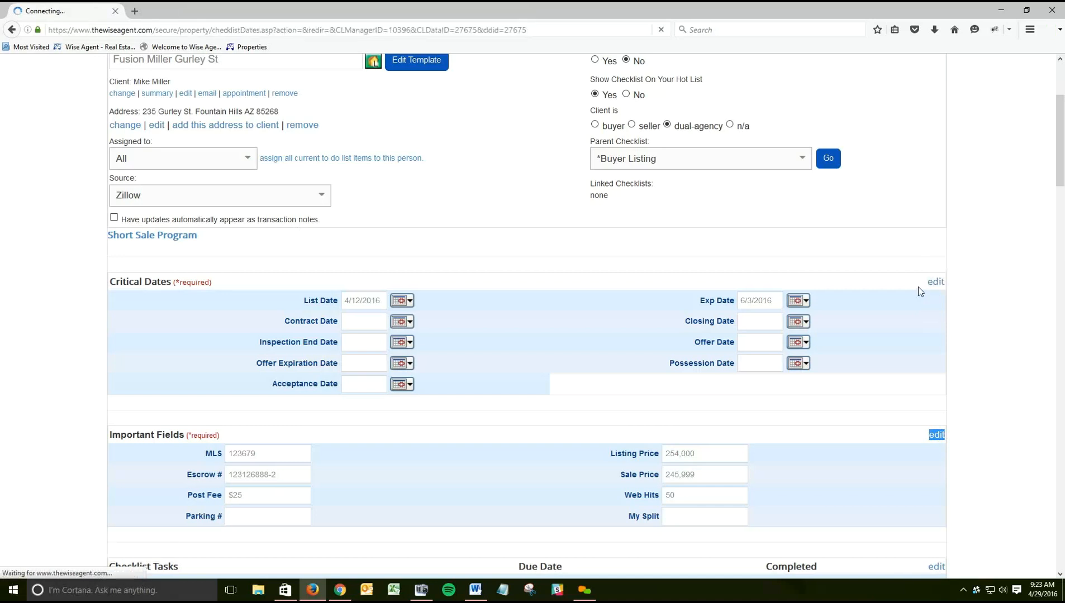
{"action": "scroll", "coordinate": [738, 317], "scroll_direction": "down", "scroll_amount": 5}
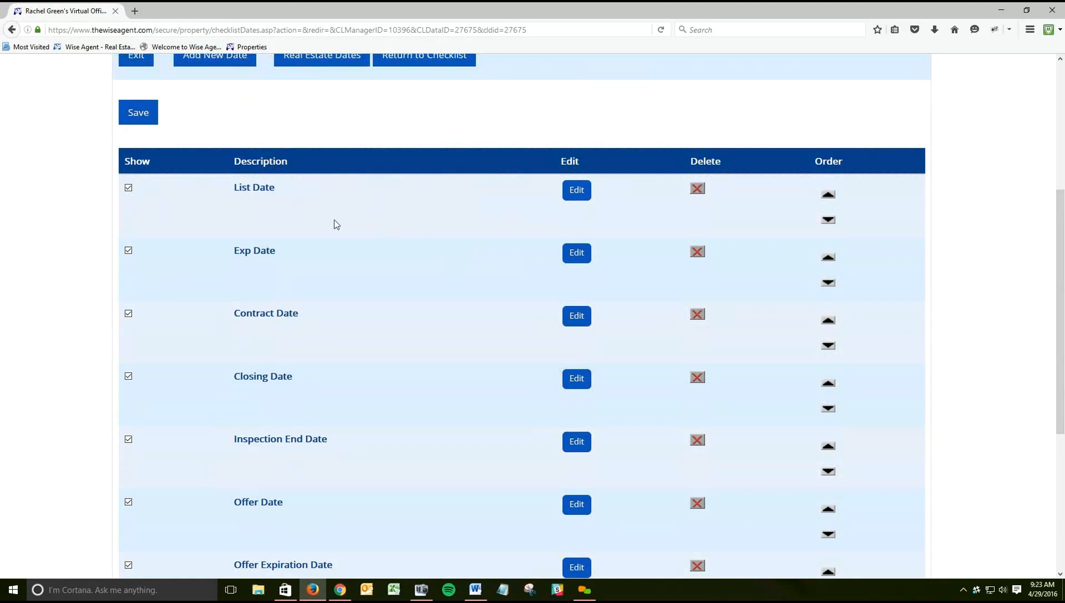
{"action": "scroll", "coordinate": [335, 223], "scroll_direction": "down", "scroll_amount": 5}
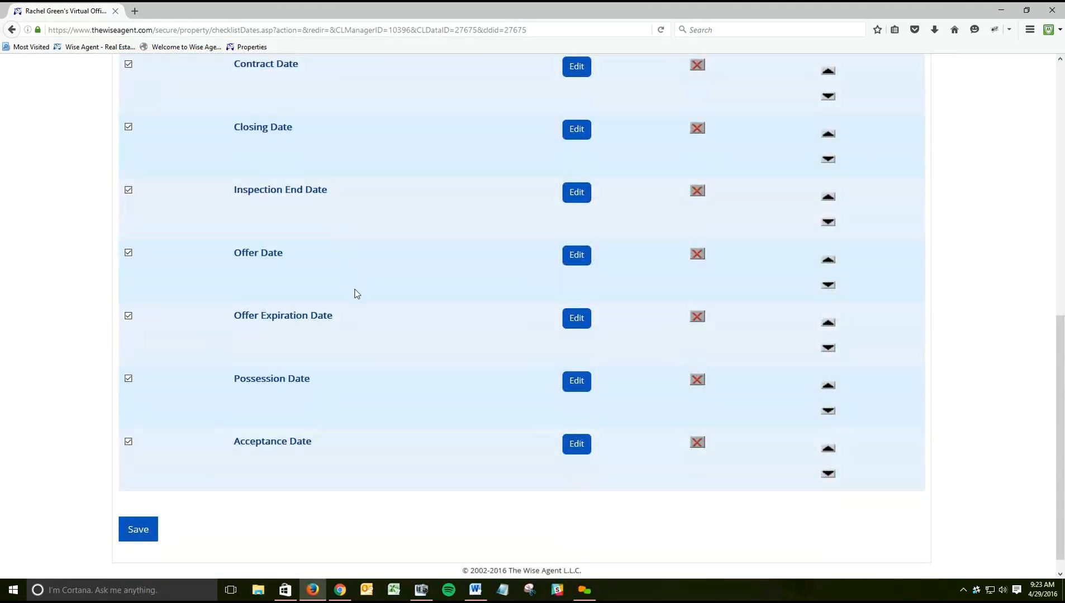
{"action": "scroll", "coordinate": [356, 294], "scroll_direction": "up", "scroll_amount": 5}
{"action": "scroll", "coordinate": [357, 294], "scroll_direction": "up", "scroll_amount": 3}
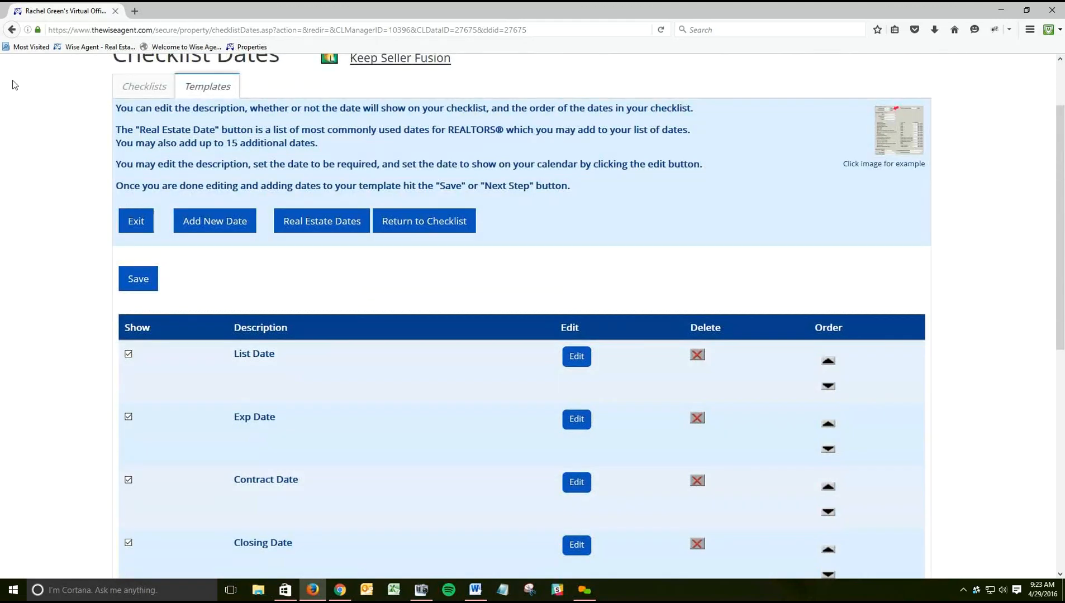
{"action": "left_click", "coordinate": [10, 31]}
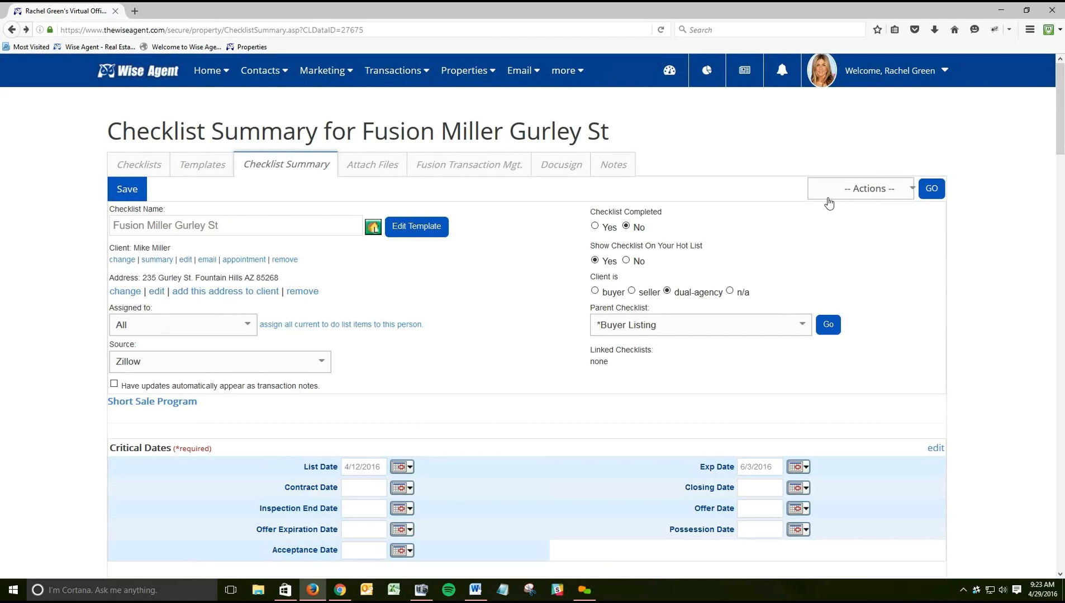
- Run the FUSION Web Page action for this checklist
{"action": "left_click", "coordinate": [828, 194]}
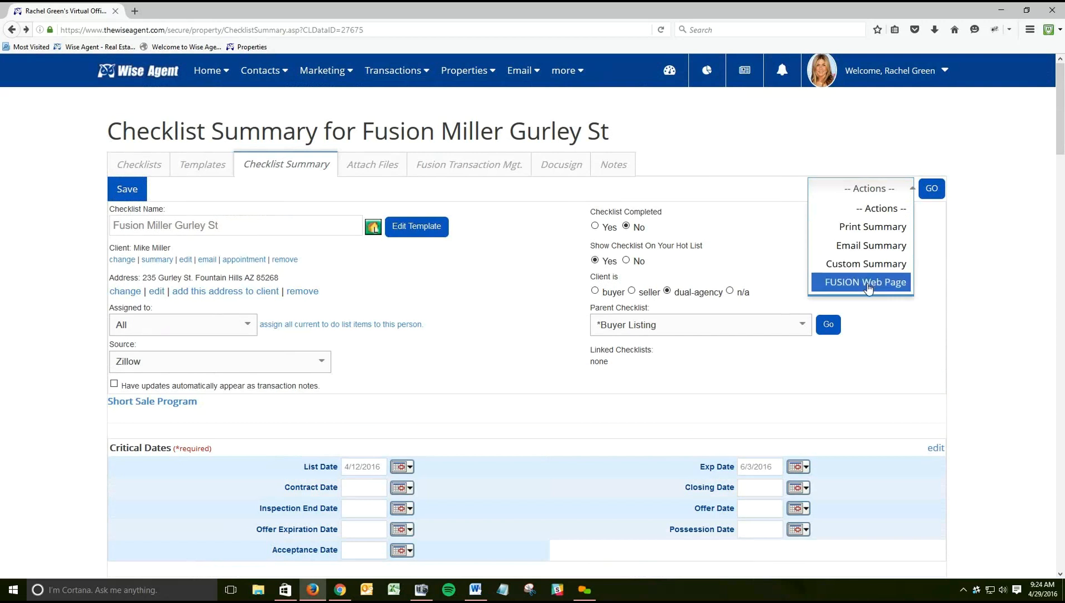
{"action": "left_click", "coordinate": [868, 288]}
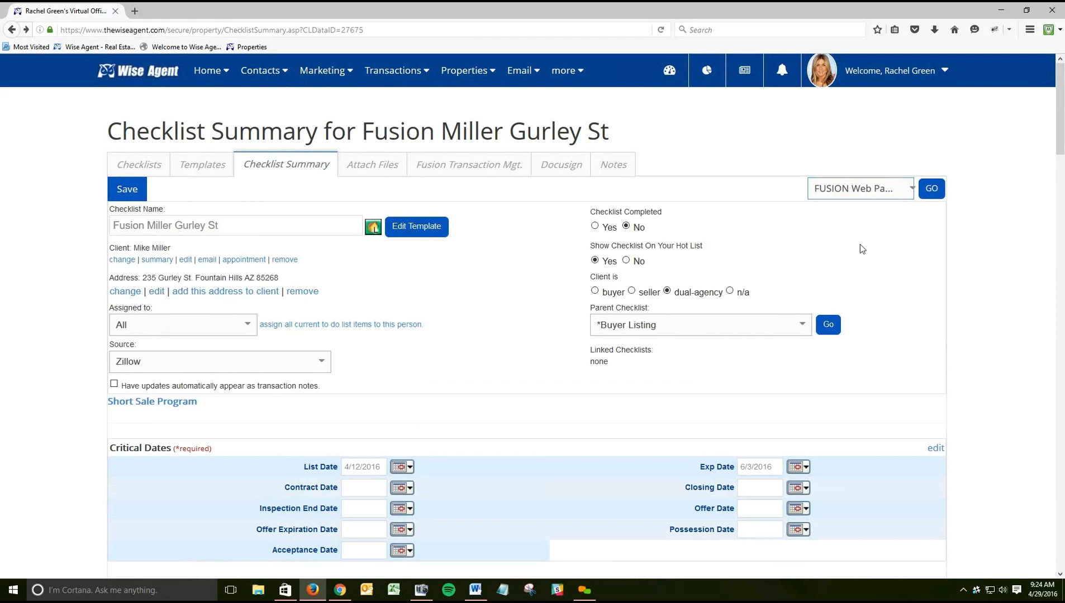
{"action": "left_click", "coordinate": [937, 190]}
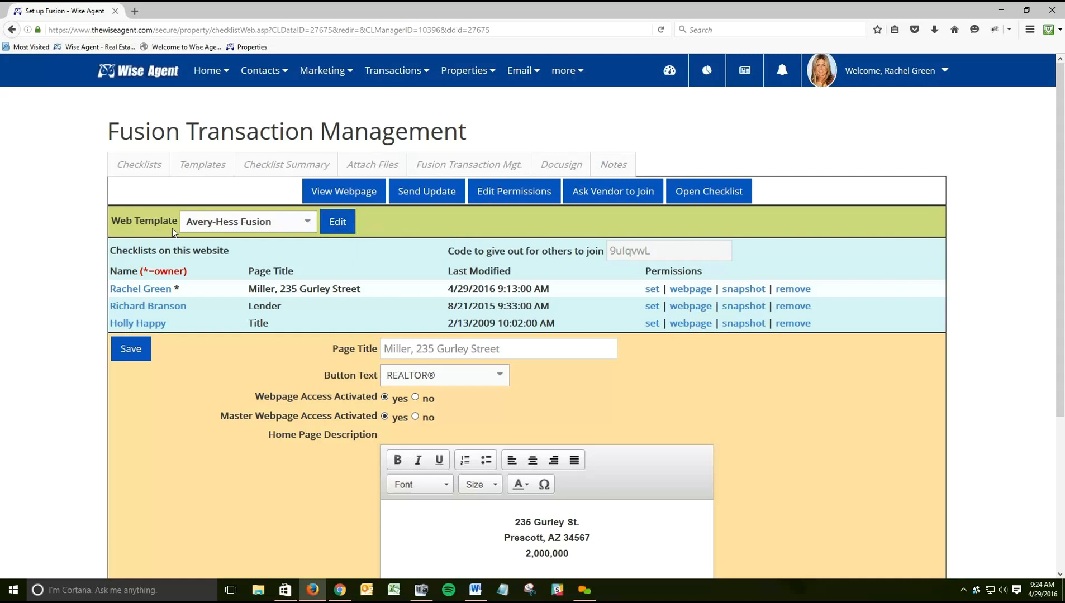
- Review the Fusion page's web template setting, the checklists on this website, and the page title and button text fields
{"action": "left_click_drag", "start_coordinate": [112, 222], "coordinate": [273, 236]}
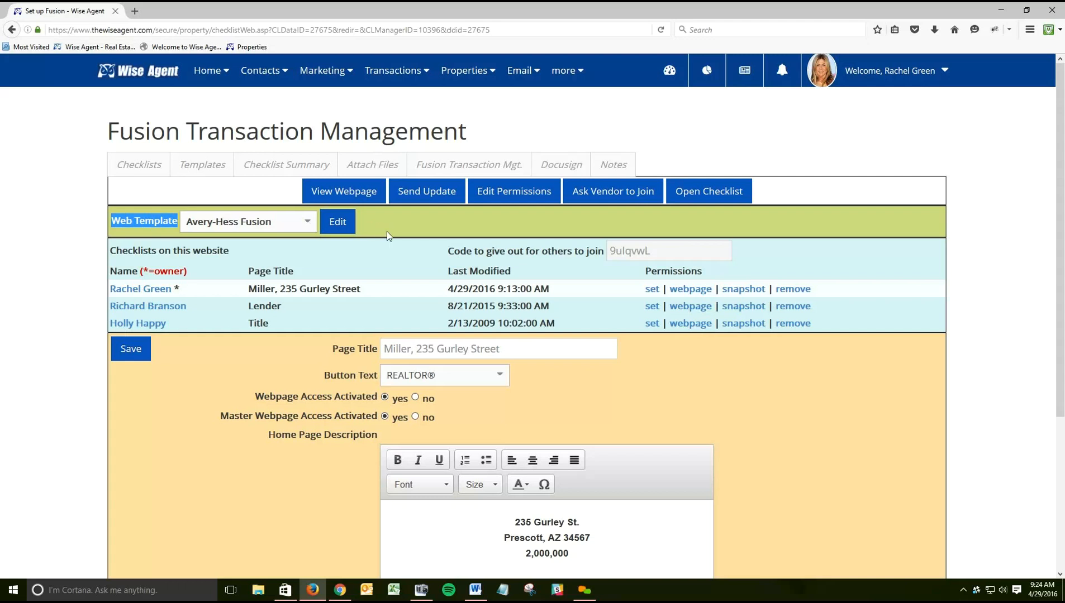
{"action": "scroll", "coordinate": [483, 399], "scroll_direction": "down", "scroll_amount": 3}
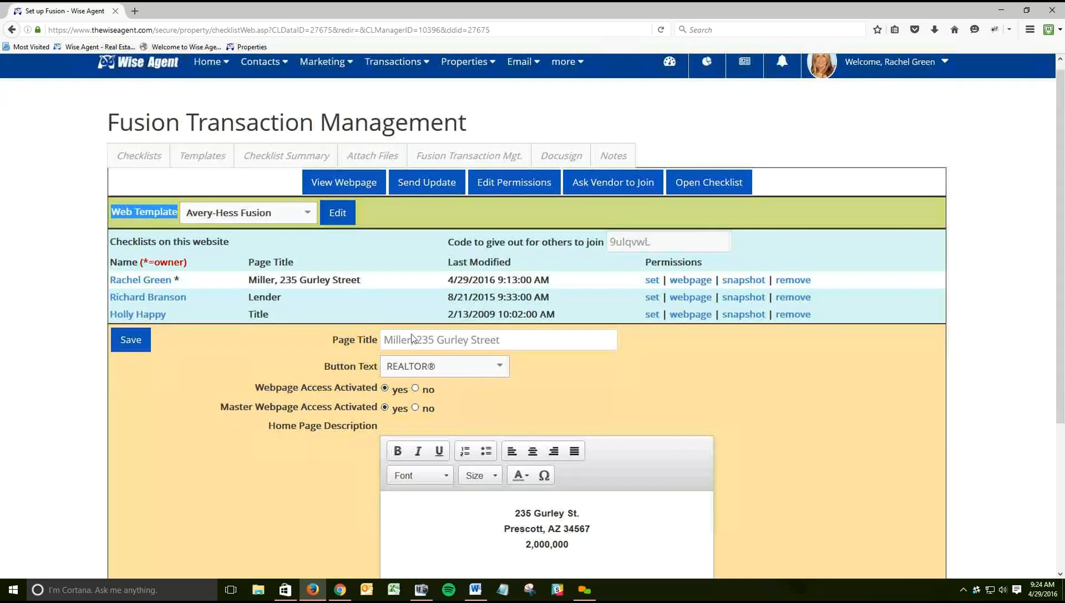
{"action": "left_click_drag", "start_coordinate": [252, 266], "coordinate": [767, 412]}
{"action": "left_click", "coordinate": [665, 333]}
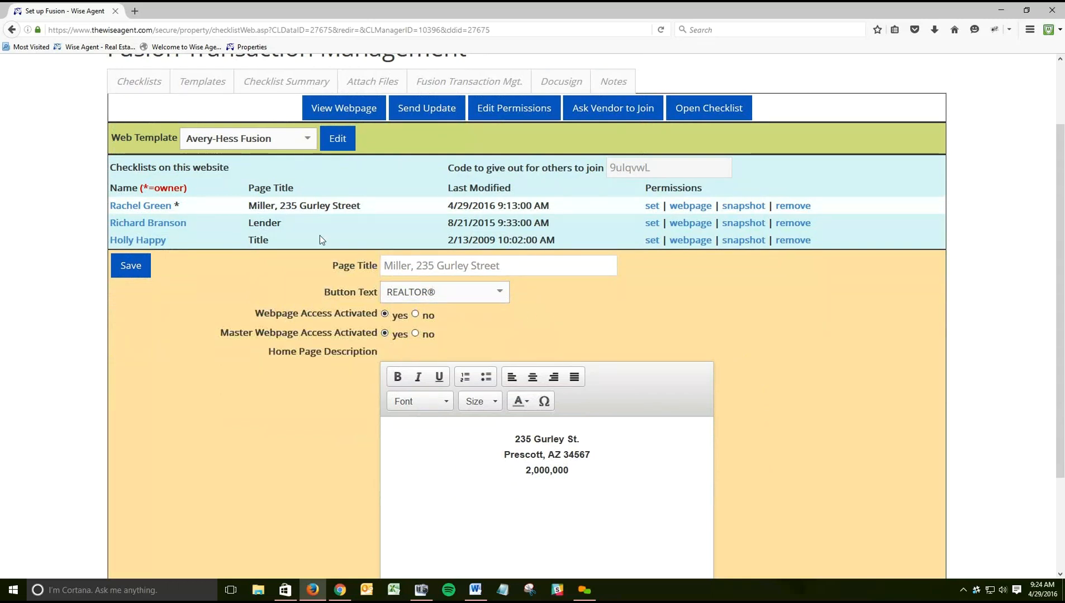
{"action": "left_click_drag", "start_coordinate": [325, 292], "coordinate": [378, 294]}
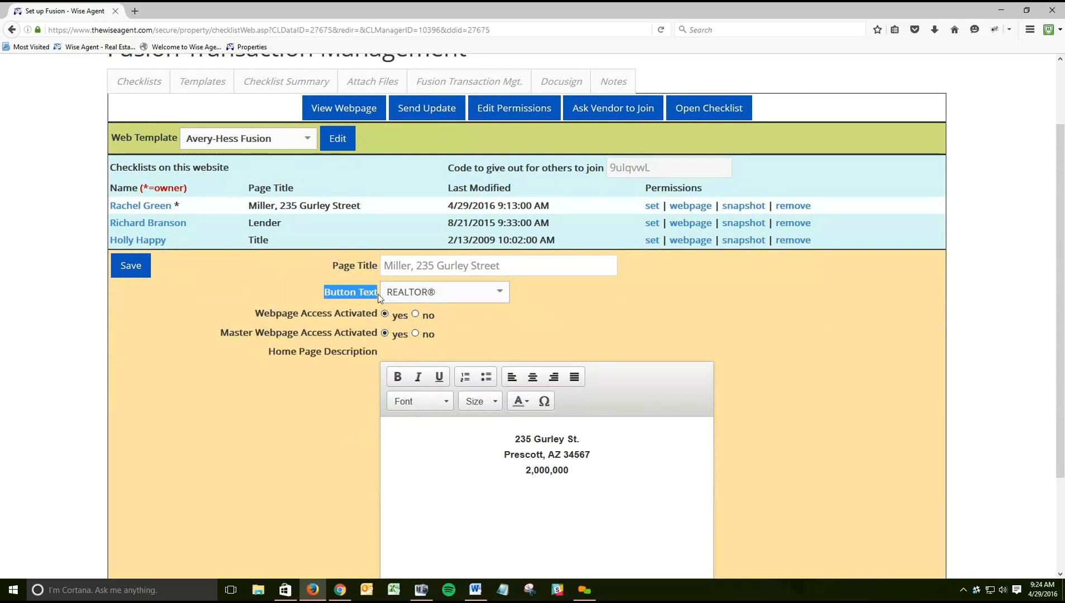
{"action": "left_click", "coordinate": [539, 330]}
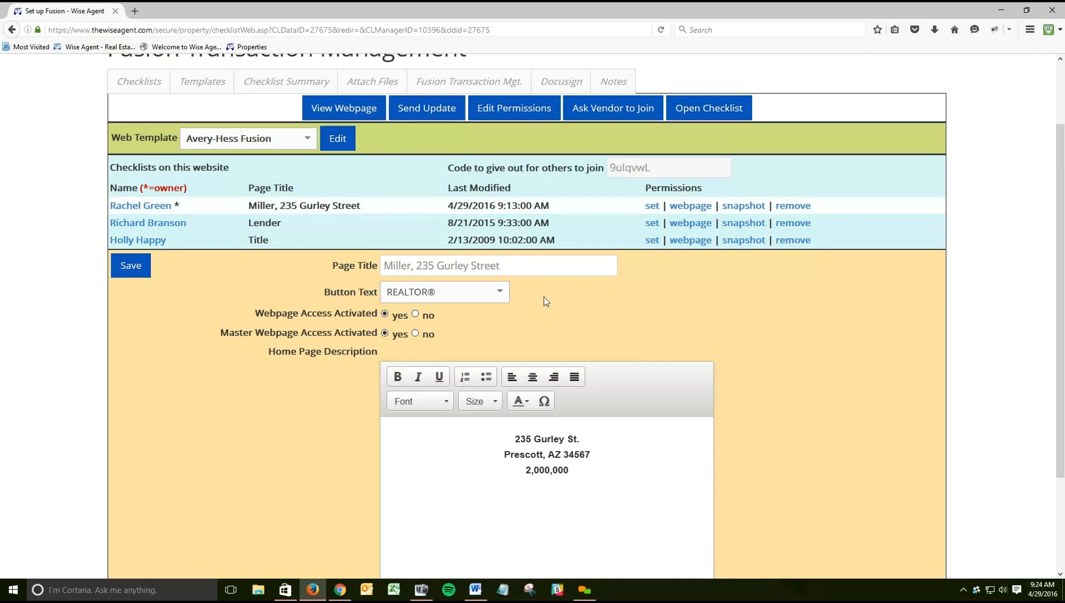
- Look through the available Button Text options for the Fusion webpage and select REALTOR®
{"action": "scroll", "coordinate": [543, 299], "scroll_direction": "down", "scroll_amount": 3}
{"action": "left_click", "coordinate": [459, 211]}
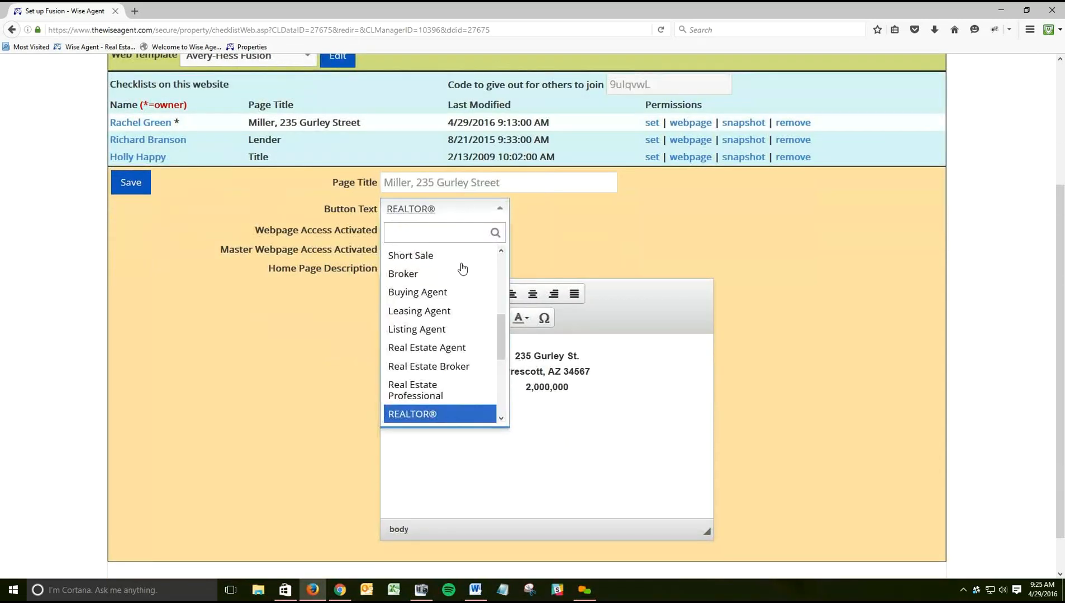
{"action": "scroll", "coordinate": [476, 358], "scroll_direction": "down", "scroll_amount": 4}
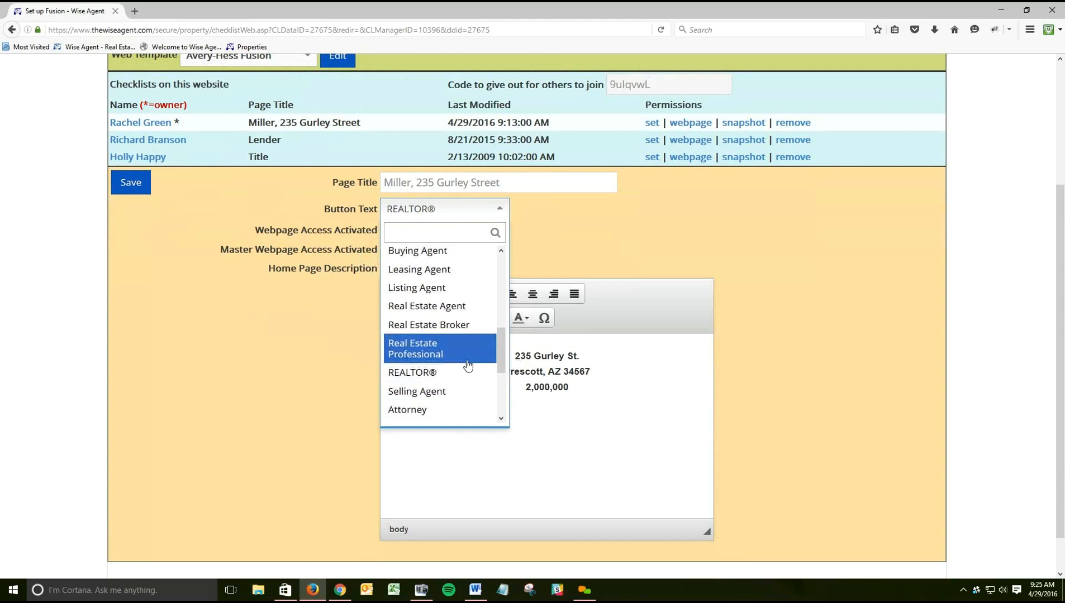
{"action": "scroll", "coordinate": [468, 364], "scroll_direction": "down", "scroll_amount": 2}
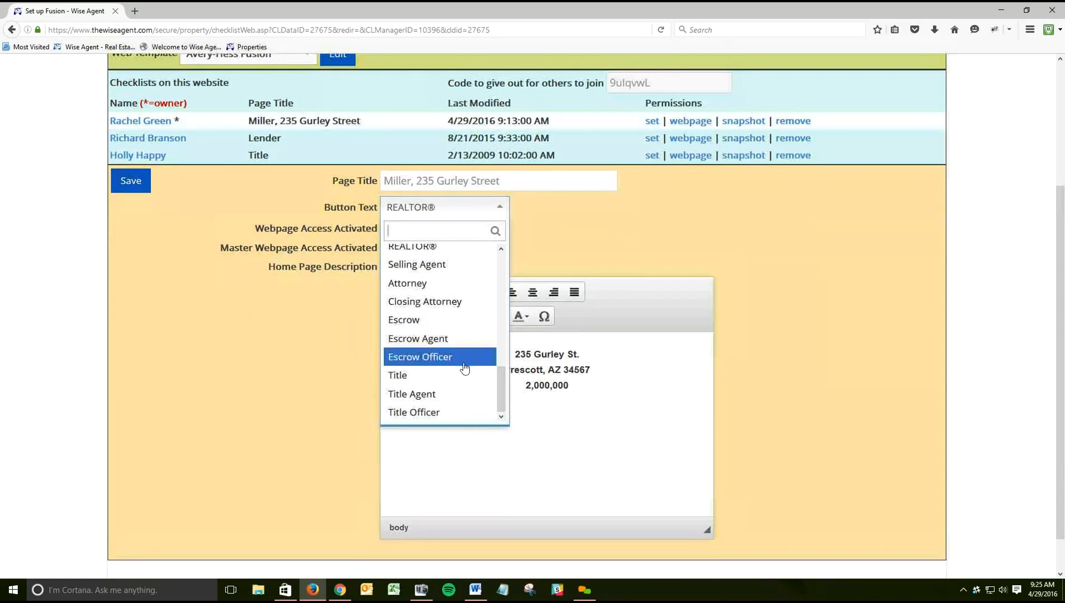
{"action": "scroll", "coordinate": [469, 367], "scroll_direction": "down", "scroll_amount": 1}
{"action": "scroll", "coordinate": [465, 365], "scroll_direction": "up", "scroll_amount": 4}
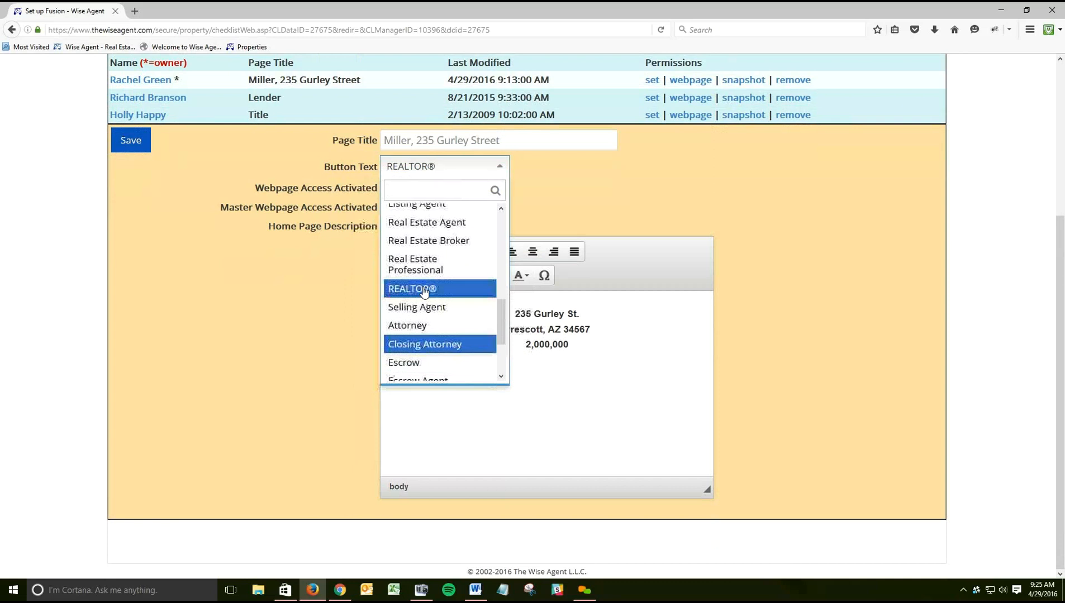
{"action": "left_click", "coordinate": [424, 292]}
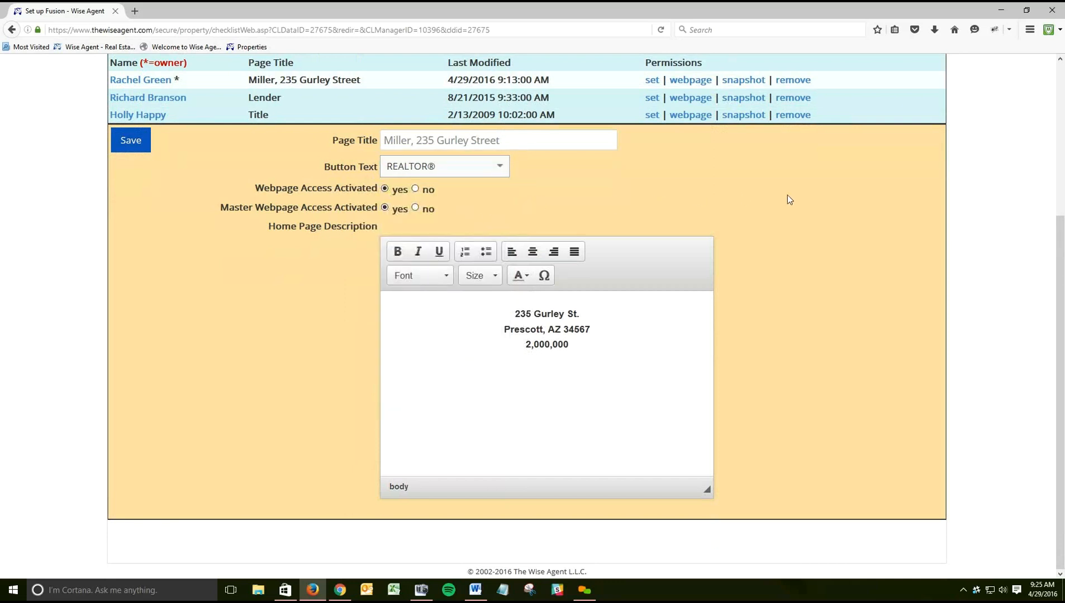
- Open the Fusion checklist's permissions and review the automatic access settings, Critical Dates and Important Fields
{"action": "scroll", "coordinate": [784, 197], "scroll_direction": "up", "scroll_amount": 2}
{"action": "scroll", "coordinate": [271, 240], "scroll_direction": "up", "scroll_amount": 3}
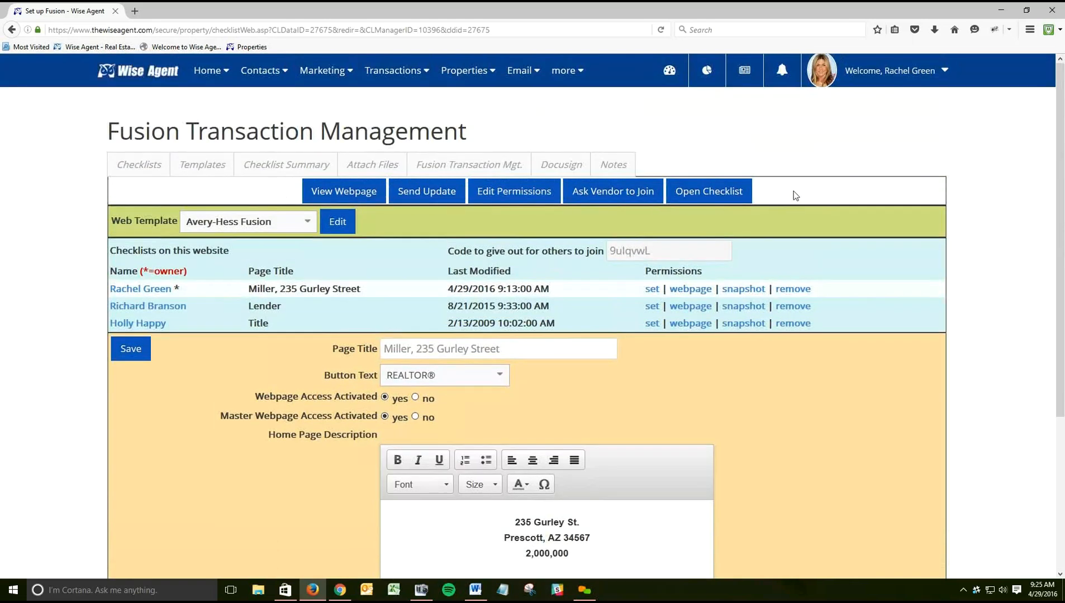
{"action": "left_click", "coordinate": [501, 194]}
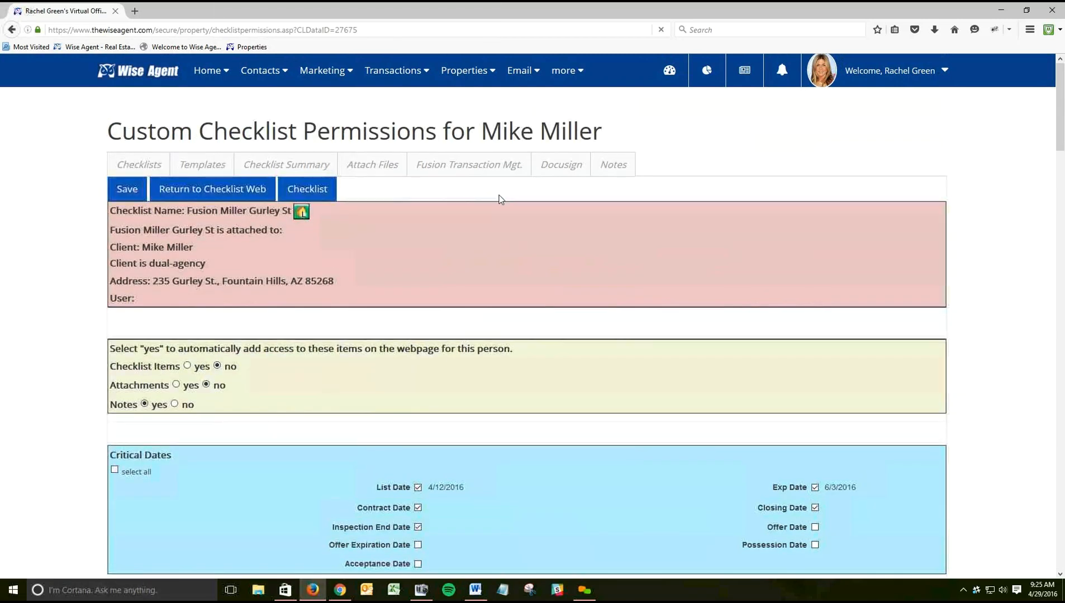
{"action": "scroll", "coordinate": [62, 352], "scroll_direction": "down", "scroll_amount": 3}
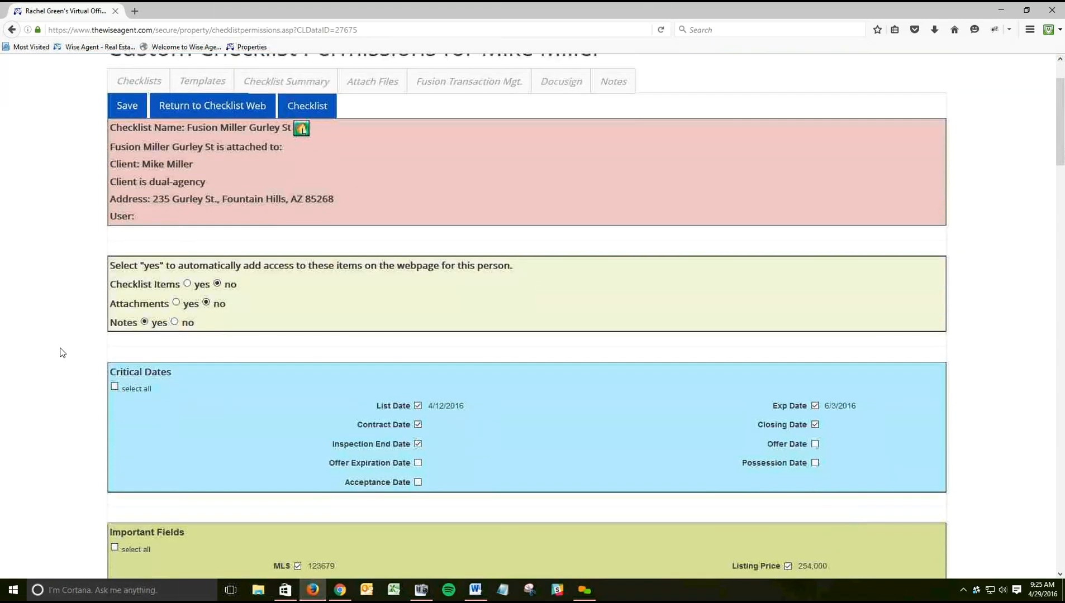
{"action": "scroll", "coordinate": [61, 352], "scroll_direction": "down", "scroll_amount": 6}
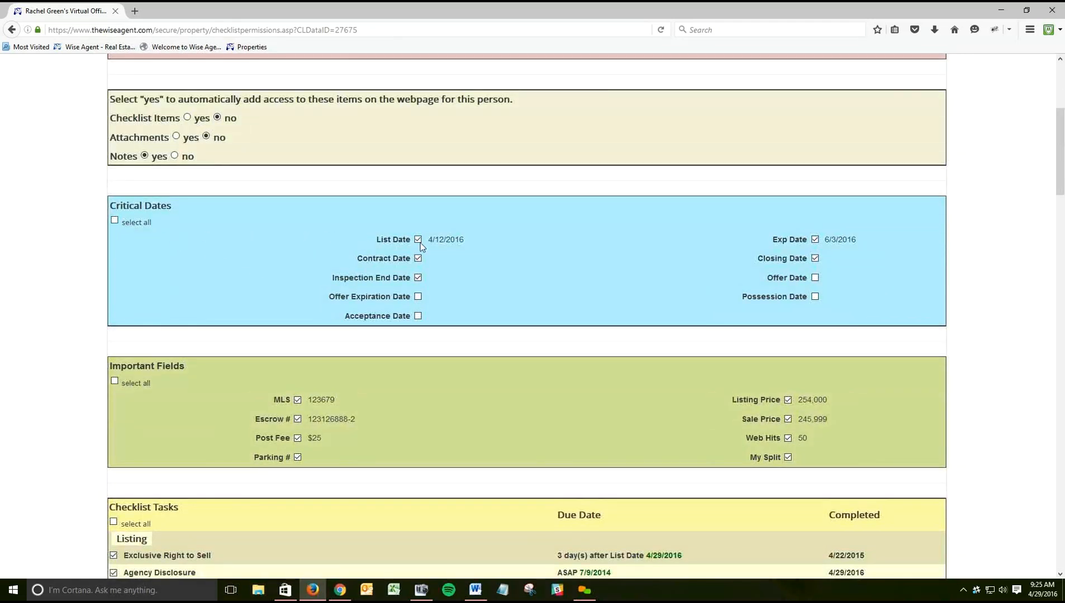
{"action": "left_click", "coordinate": [418, 297]}
{"action": "scroll", "coordinate": [324, 377], "scroll_direction": "down", "scroll_amount": 4}
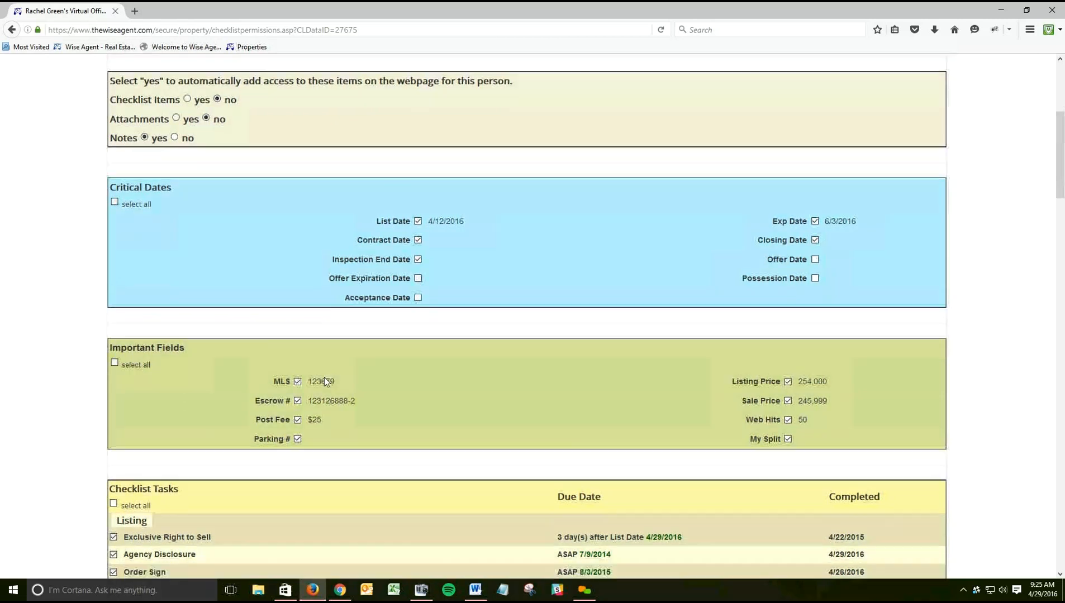
- Examine the webpage permissions for Checklist Tasks, Additional Tasks, Important Contacts, Attached Files and Transaction Notes
{"action": "scroll", "coordinate": [129, 391], "scroll_direction": "down", "scroll_amount": 5}
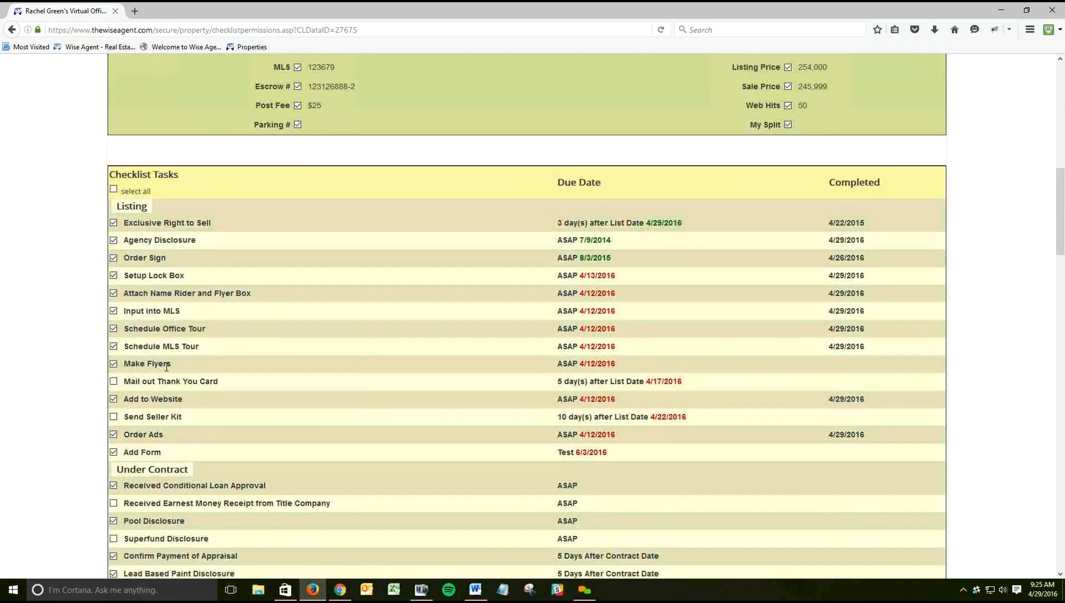
{"action": "scroll", "coordinate": [145, 378], "scroll_direction": "down", "scroll_amount": 9}
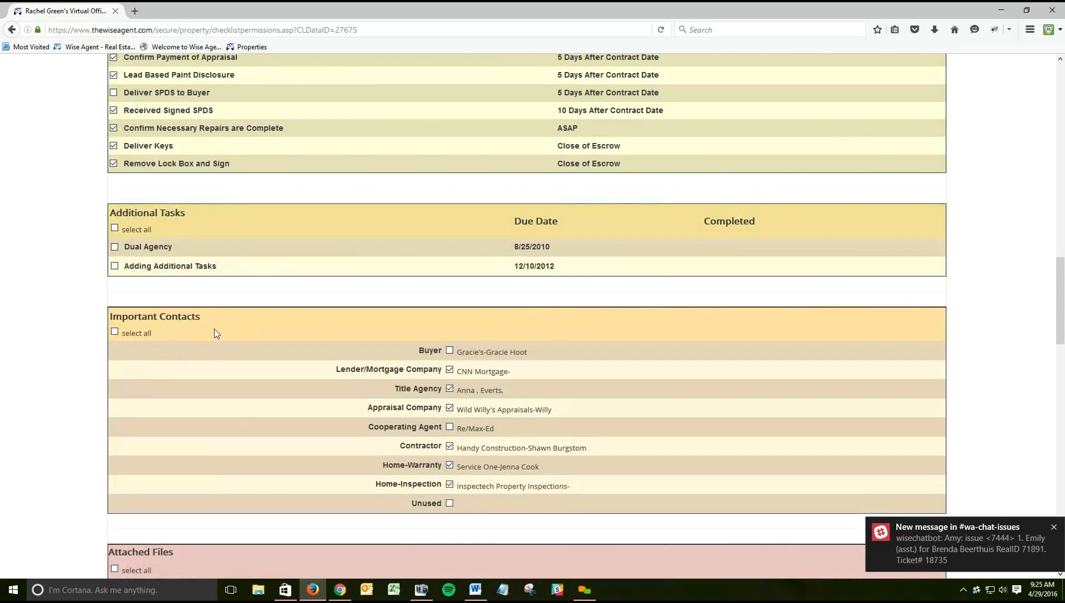
{"action": "scroll", "coordinate": [33, 325], "scroll_direction": "down", "scroll_amount": 1}
{"action": "scroll", "coordinate": [22, 328], "scroll_direction": "down", "scroll_amount": 7}
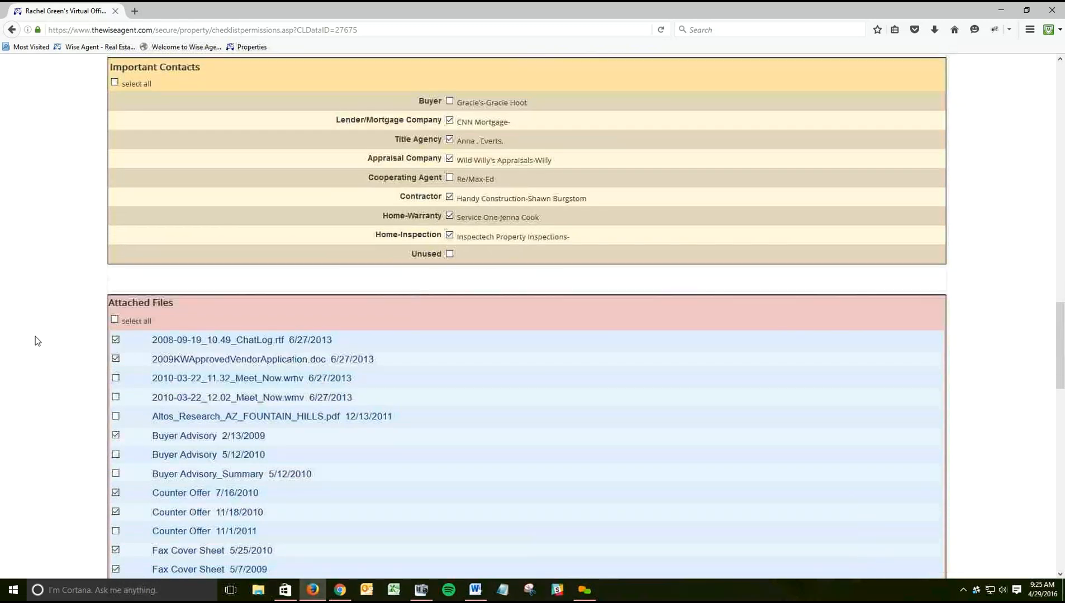
{"action": "scroll", "coordinate": [170, 262], "scroll_direction": "down", "scroll_amount": 2}
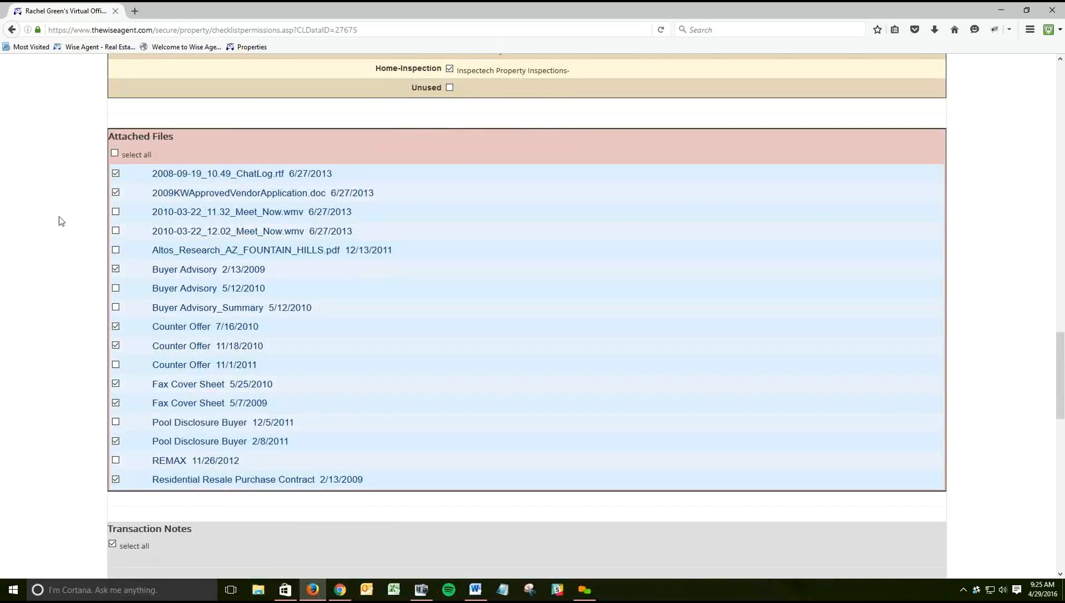
{"action": "scroll", "coordinate": [71, 259], "scroll_direction": "down", "scroll_amount": 2}
{"action": "scroll", "coordinate": [71, 258], "scroll_direction": "down", "scroll_amount": 10}
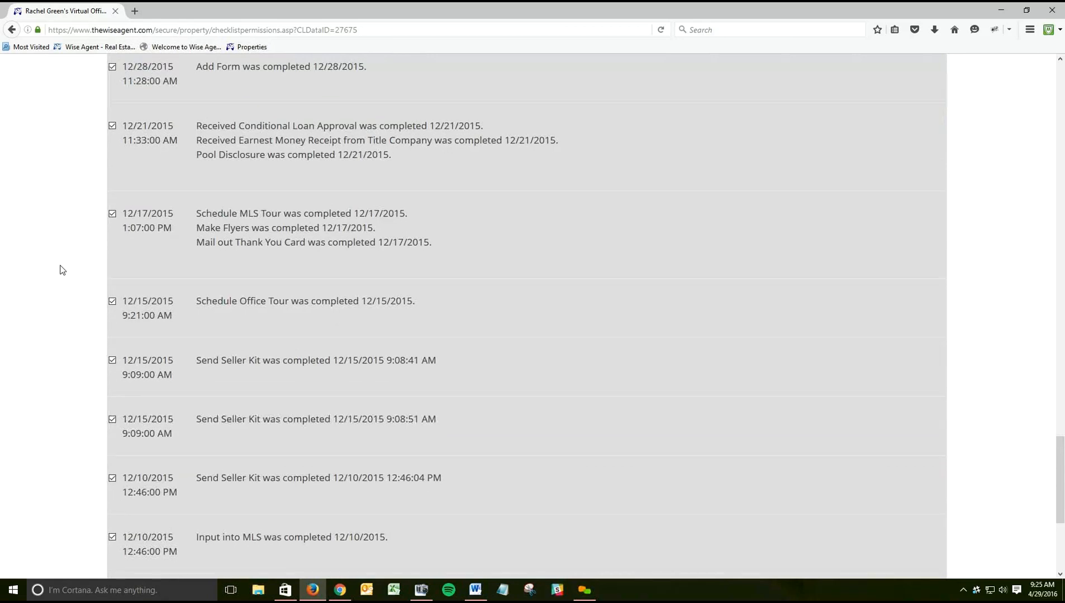
- Leave the checklist permissions and return to the checklist's Fusion Transaction Management page
{"action": "scroll", "coordinate": [62, 269], "scroll_direction": "up", "scroll_amount": 20}
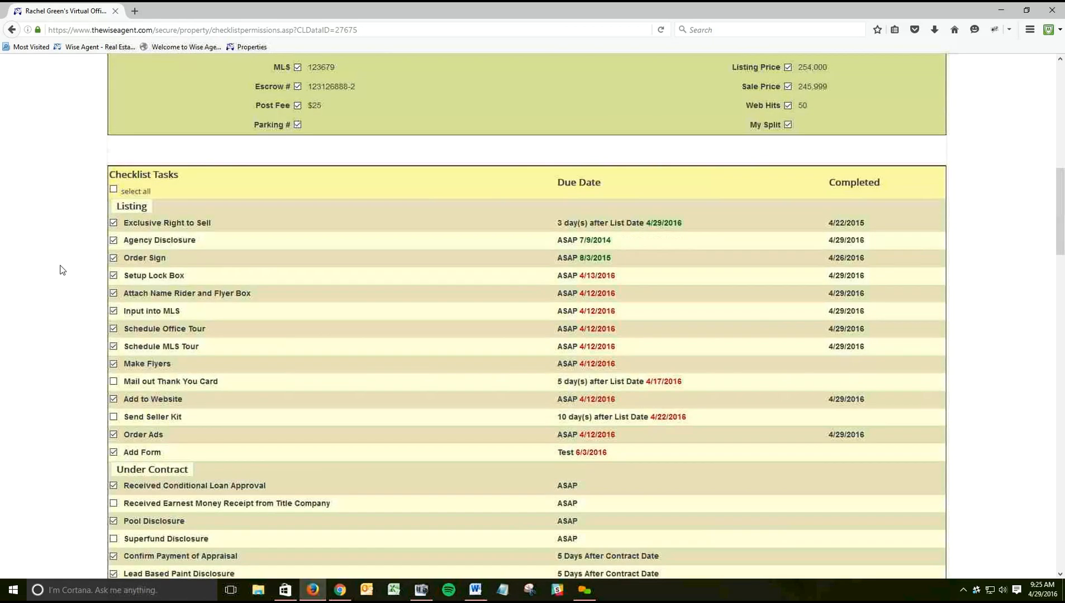
{"action": "scroll", "coordinate": [62, 270], "scroll_direction": "up", "scroll_amount": 15}
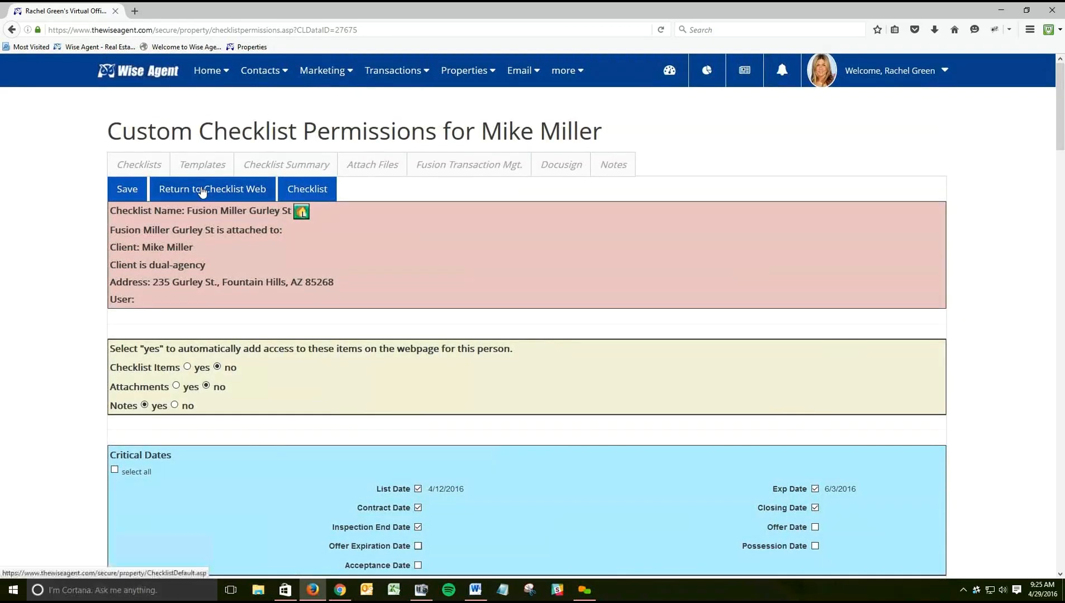
{"action": "left_click", "coordinate": [203, 190]}
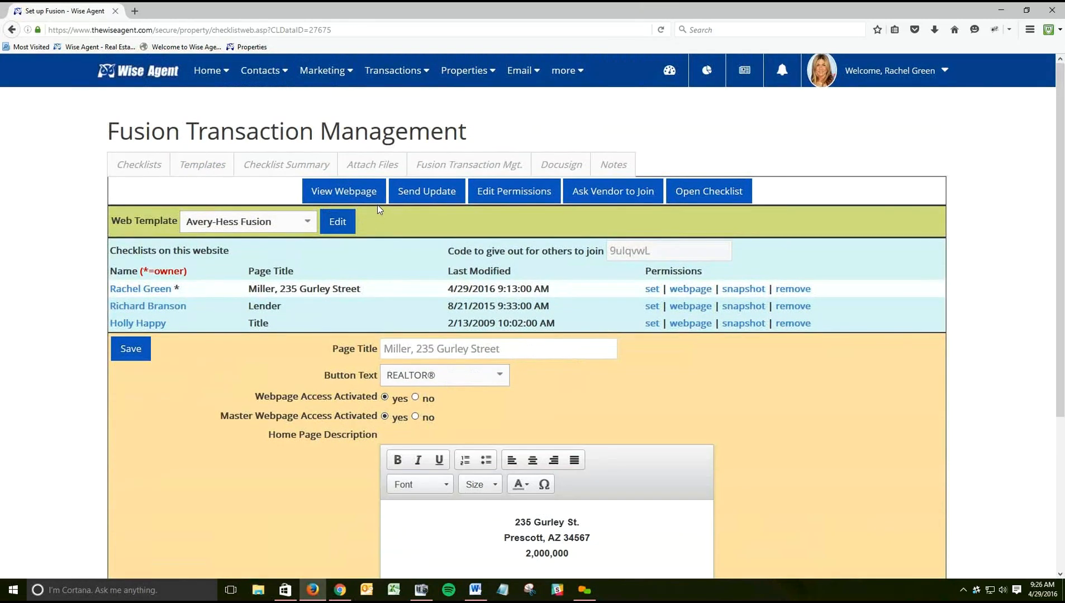
- View the checklist's Fusion webpage and enter the displayed verification code to gain access
{"action": "left_click", "coordinate": [330, 194]}
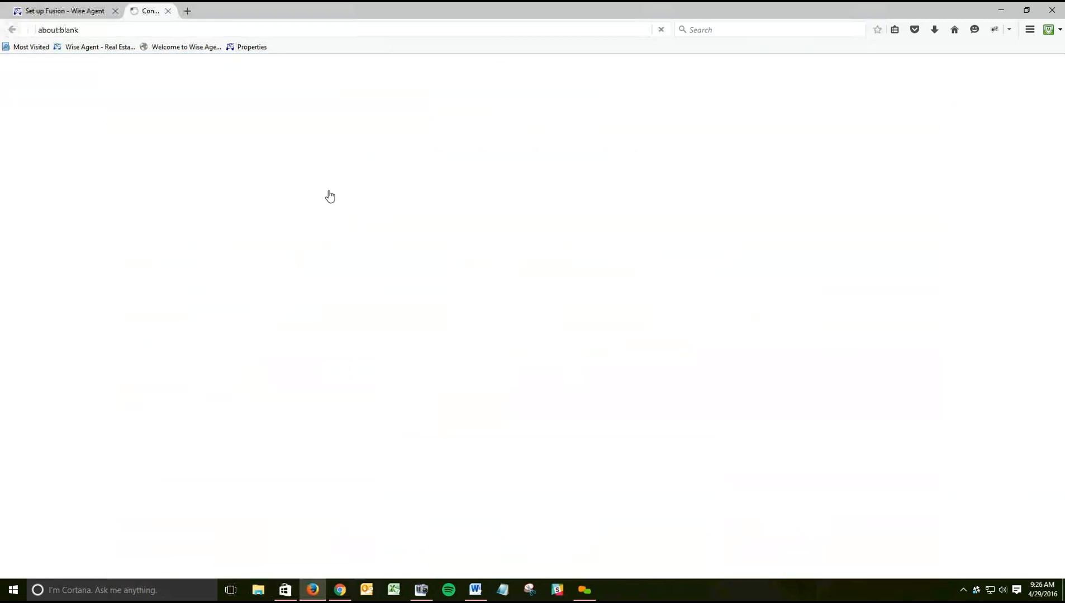
{"action": "left_click", "coordinate": [488, 321]}
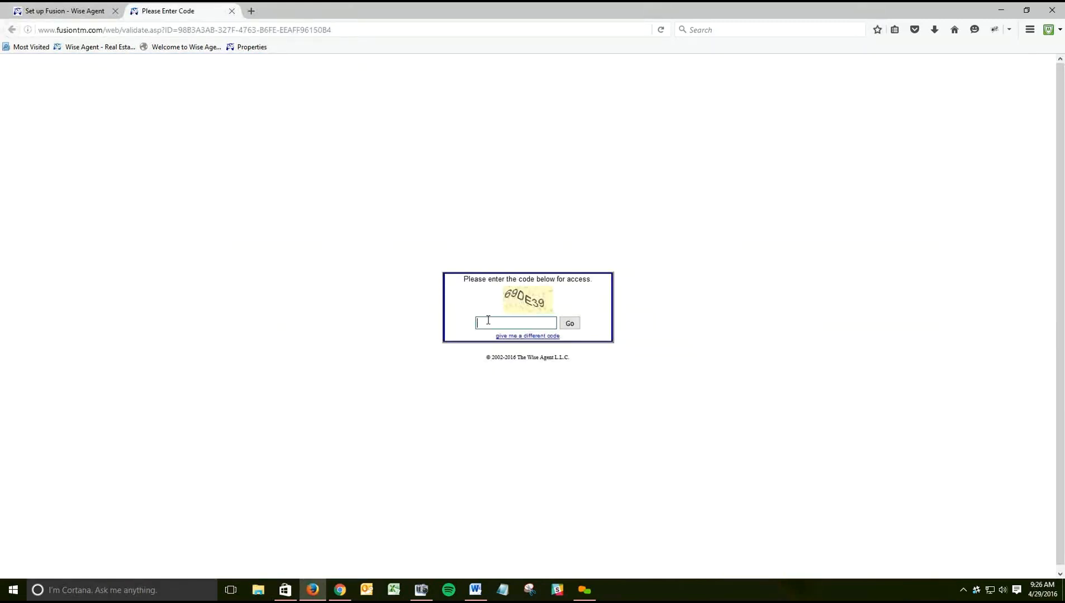
{"action": "type", "text": "69de39"}
{"action": "key", "text": "Return"}
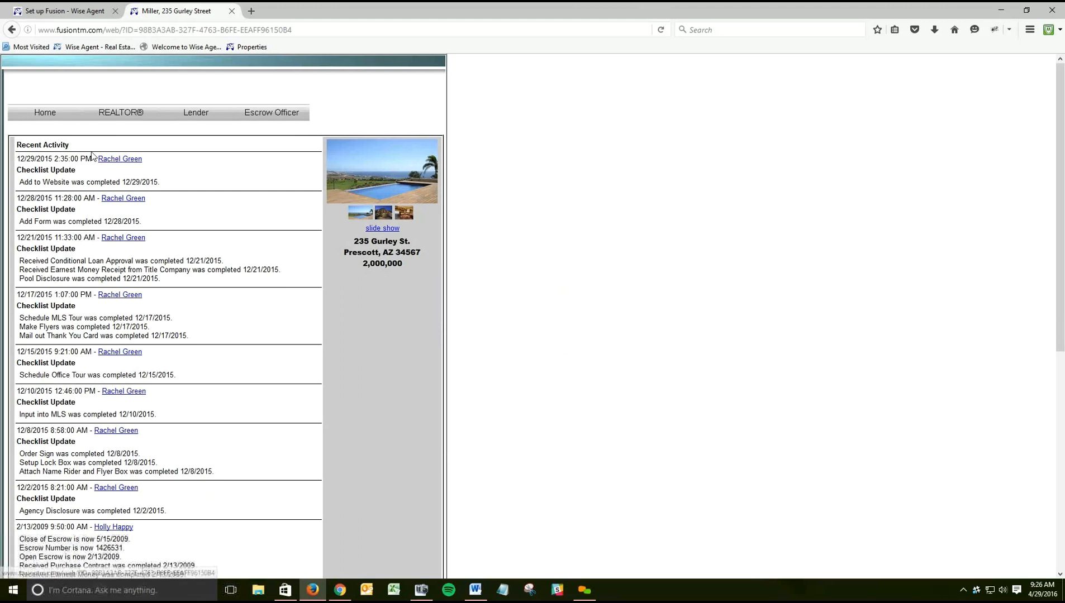
- Review the Fusion home page's Recent Activity entries and the agent and company branding at its foot
{"action": "scroll", "coordinate": [163, 187], "scroll_direction": "down", "scroll_amount": 2}
{"action": "scroll", "coordinate": [180, 187], "scroll_direction": "down", "scroll_amount": 3}
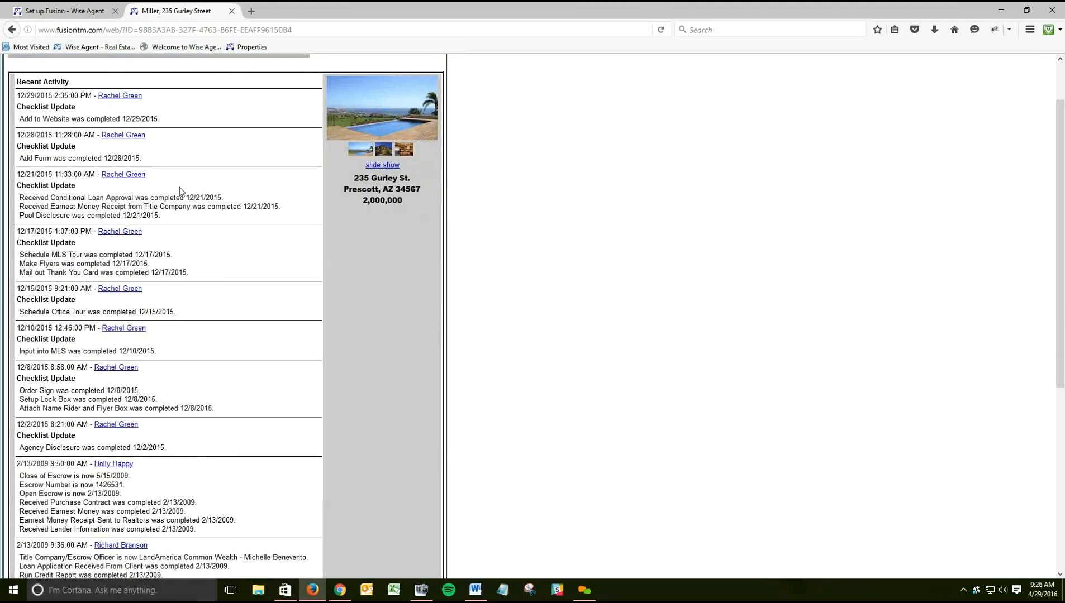
{"action": "scroll", "coordinate": [180, 189], "scroll_direction": "down", "scroll_amount": 5}
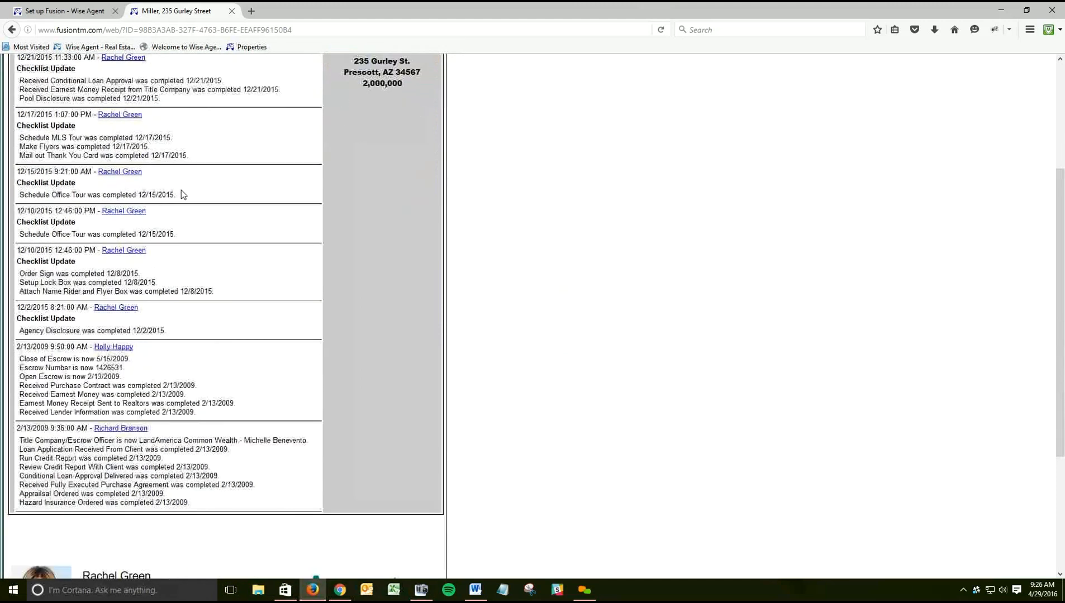
{"action": "scroll", "coordinate": [76, 175], "scroll_direction": "down", "scroll_amount": 5}
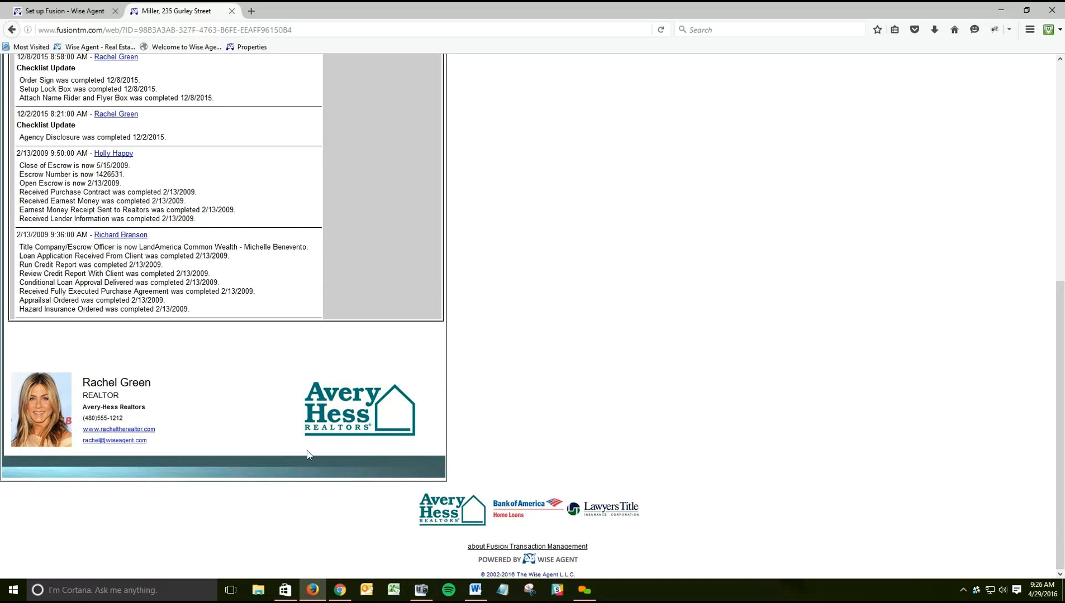
{"action": "scroll", "coordinate": [308, 455], "scroll_direction": "up", "scroll_amount": 8}
{"action": "scroll", "coordinate": [306, 457], "scroll_direction": "up", "scroll_amount": 3}
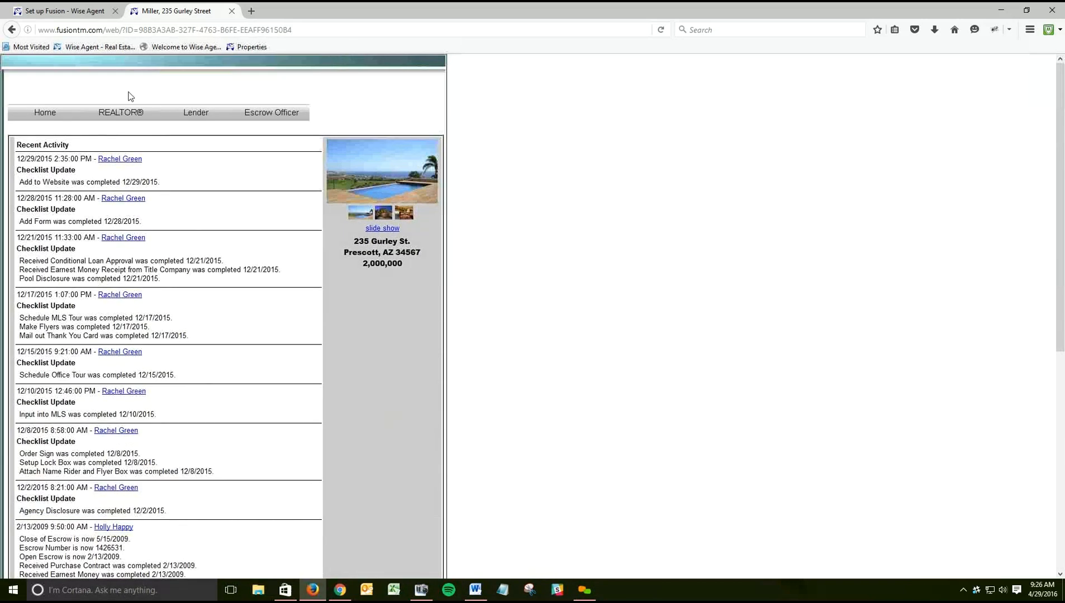
- Open the webpage's REALTOR® section and examine its critical dates, important fields, checklist tasks and vendor contacts
{"action": "left_click", "coordinate": [124, 116]}
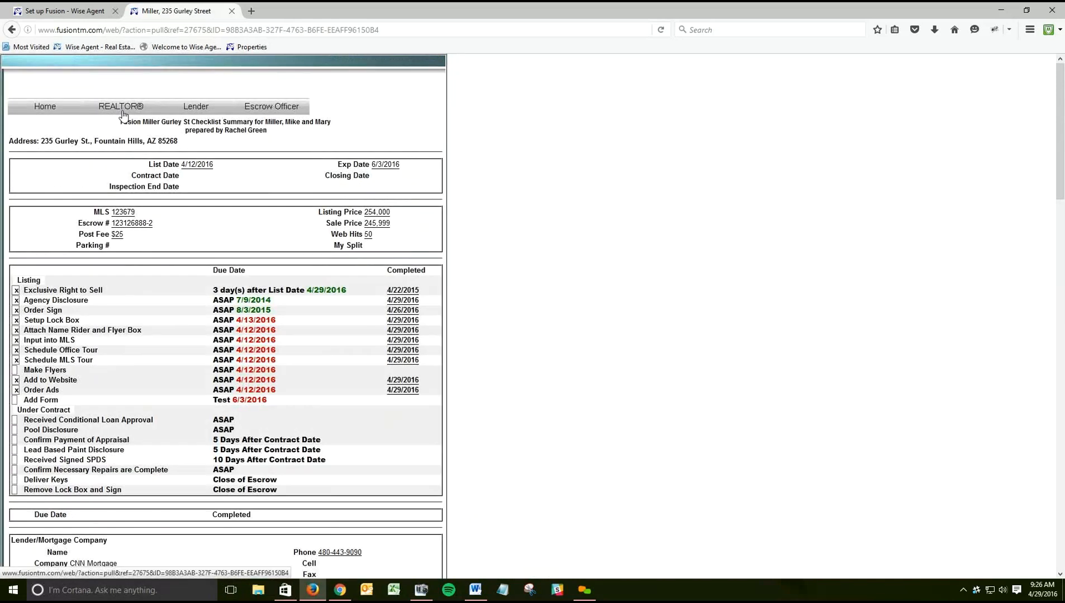
{"action": "scroll", "coordinate": [339, 243], "scroll_direction": "down", "scroll_amount": 2}
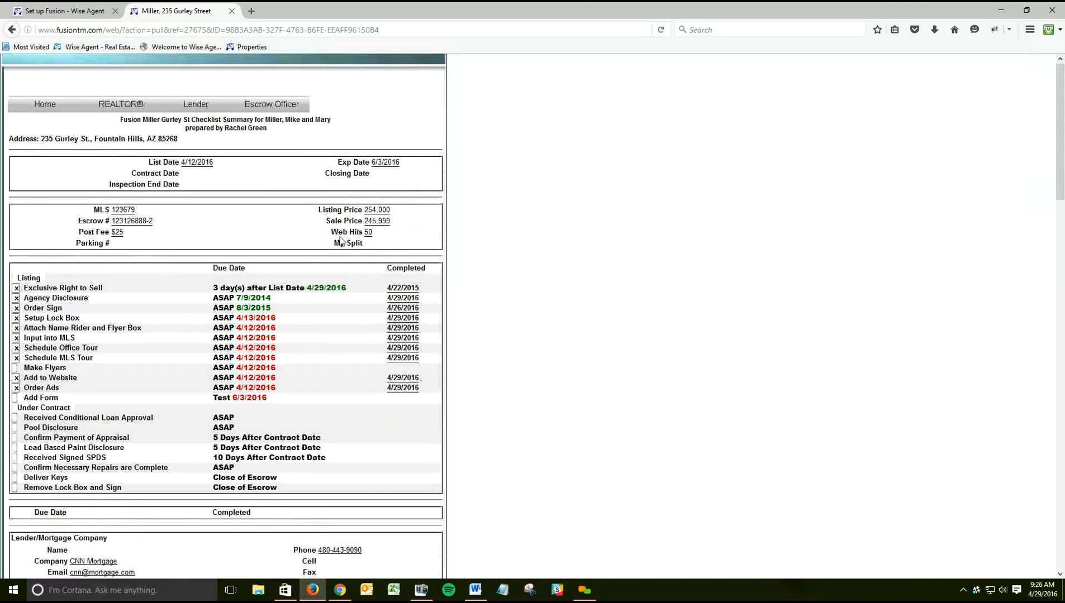
{"action": "scroll", "coordinate": [340, 239], "scroll_direction": "down", "scroll_amount": 8}
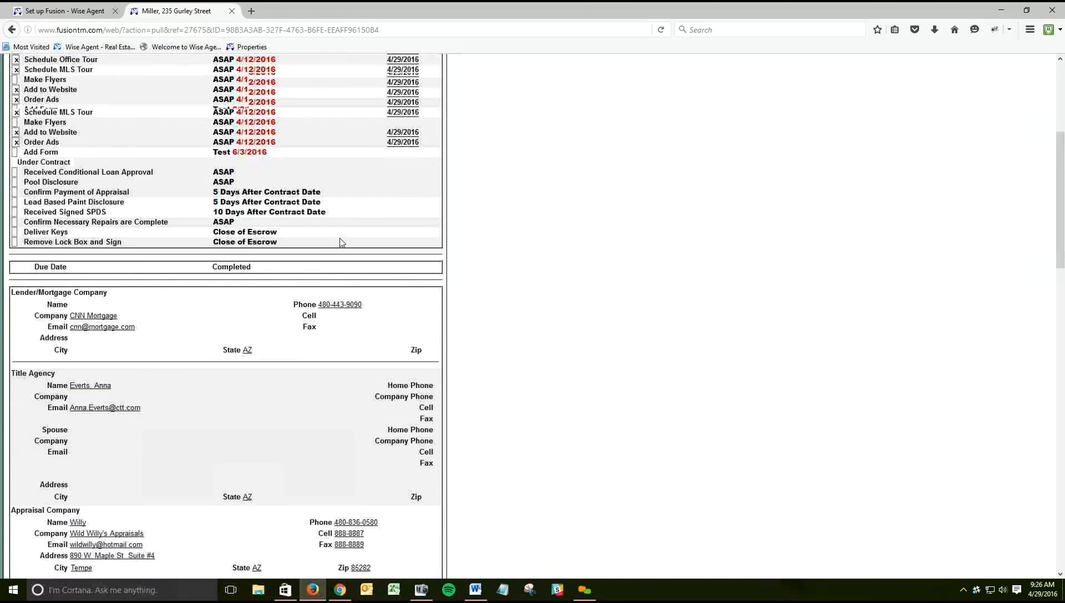
{"action": "scroll", "coordinate": [341, 242], "scroll_direction": "down", "scroll_amount": 2}
{"action": "scroll", "coordinate": [341, 242], "scroll_direction": "down", "scroll_amount": 2}
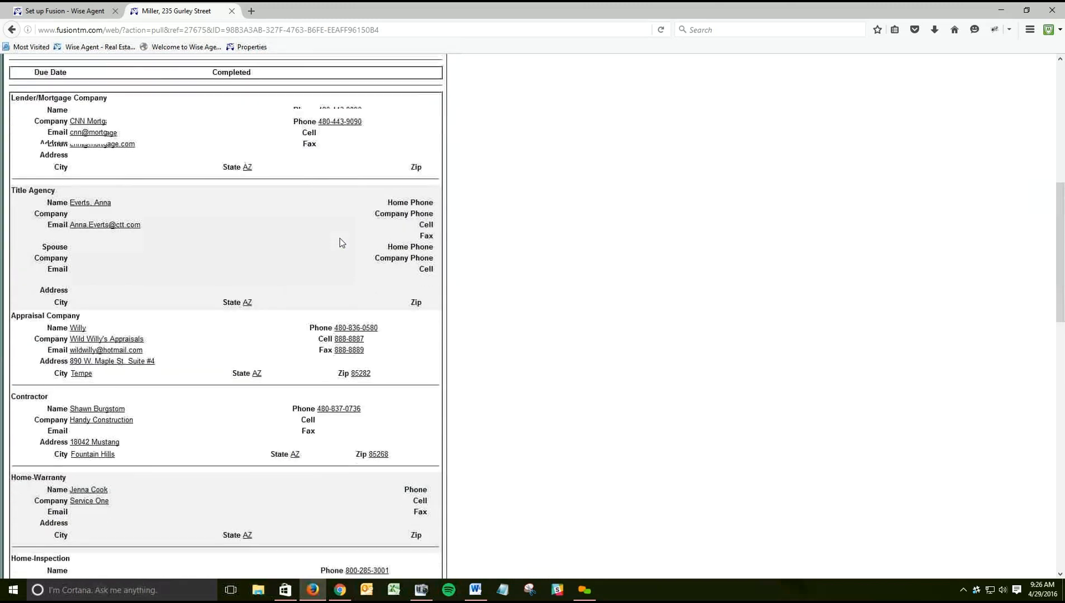
{"action": "scroll", "coordinate": [339, 242], "scroll_direction": "down", "scroll_amount": 4}
{"action": "scroll", "coordinate": [340, 243], "scroll_direction": "down", "scroll_amount": 5}
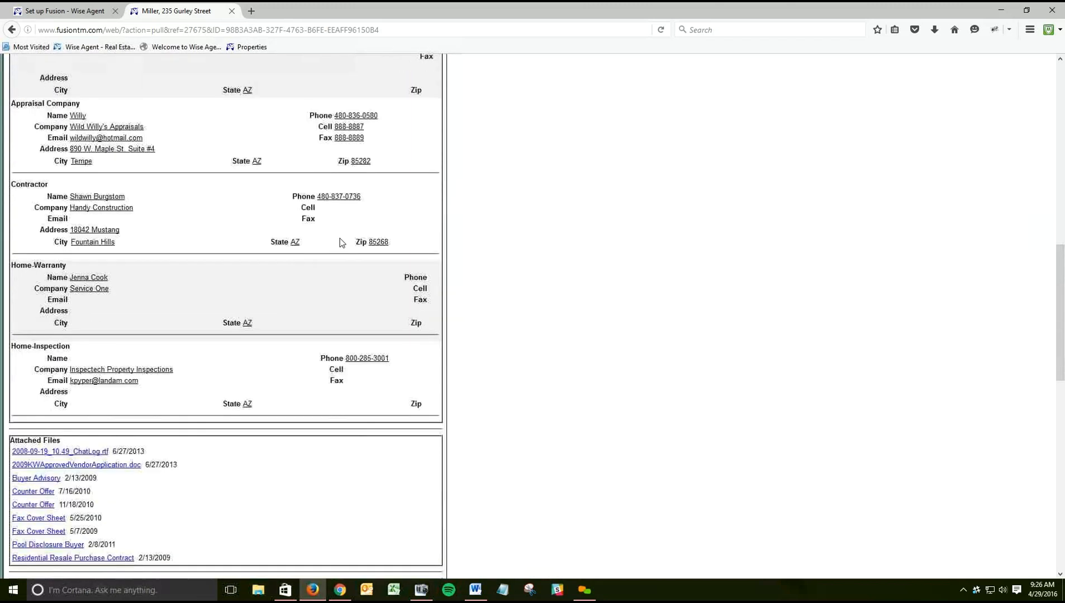
- Examine the Attached Files and Transaction Notes in the REALTOR® checklist summary
{"action": "scroll", "coordinate": [342, 243], "scroll_direction": "down", "scroll_amount": 4}
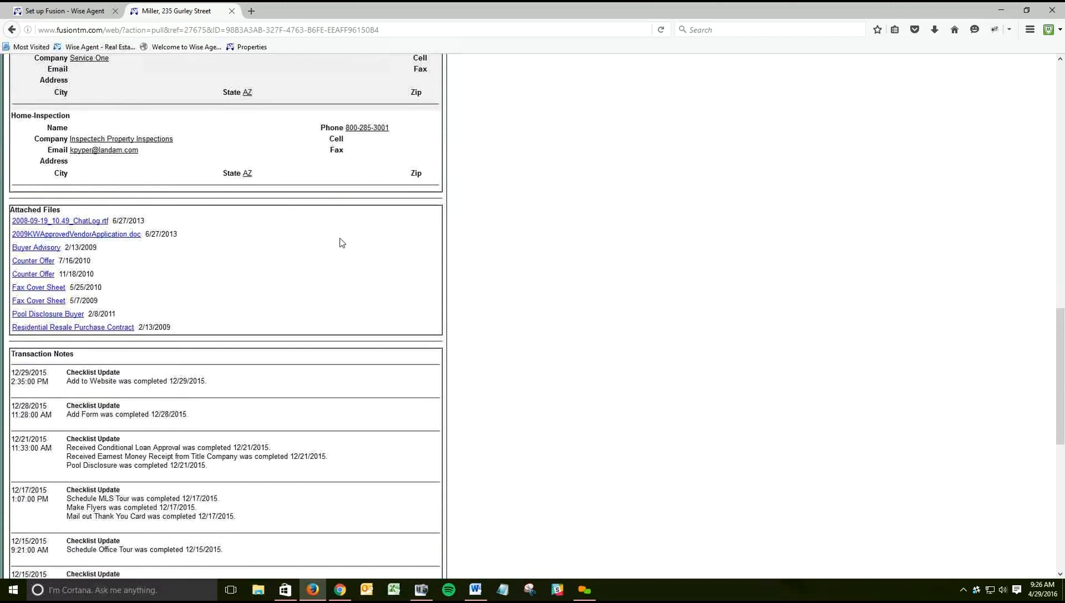
{"action": "scroll", "coordinate": [342, 243], "scroll_direction": "down", "scroll_amount": 2}
{"action": "scroll", "coordinate": [342, 243], "scroll_direction": "down", "scroll_amount": 2}
{"action": "scroll", "coordinate": [342, 243], "scroll_direction": "down", "scroll_amount": 4}
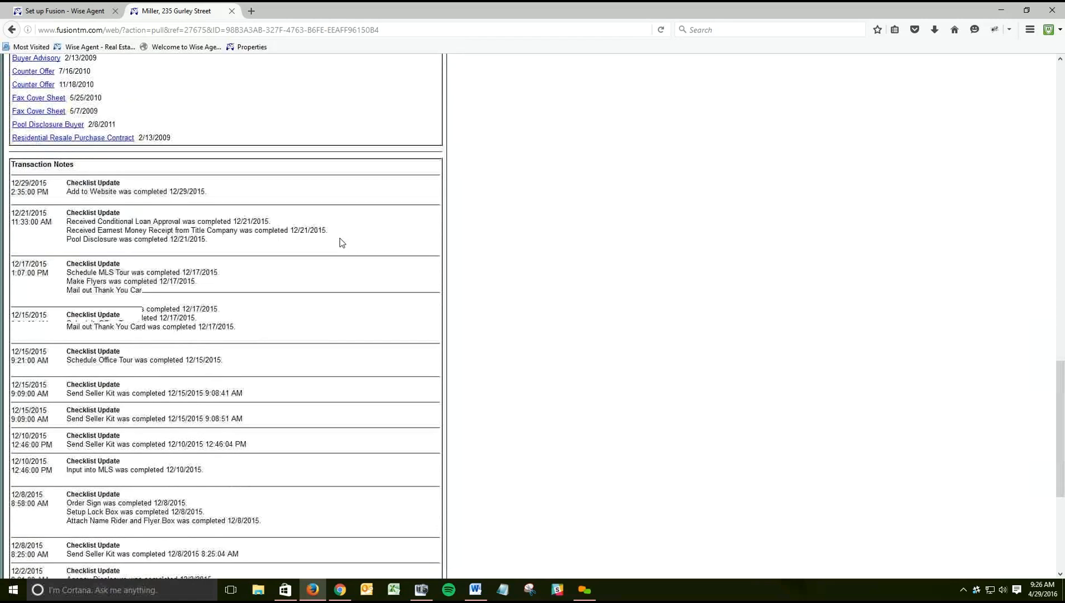
{"action": "scroll", "coordinate": [342, 242], "scroll_direction": "down", "scroll_amount": 4}
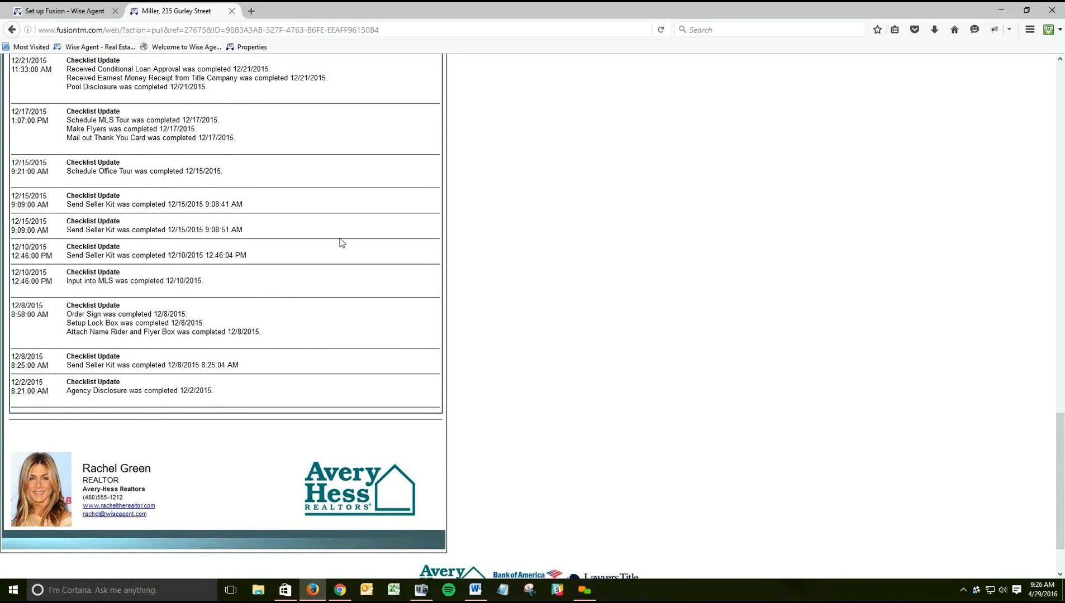
{"action": "scroll", "coordinate": [342, 243], "scroll_direction": "up", "scroll_amount": 10}
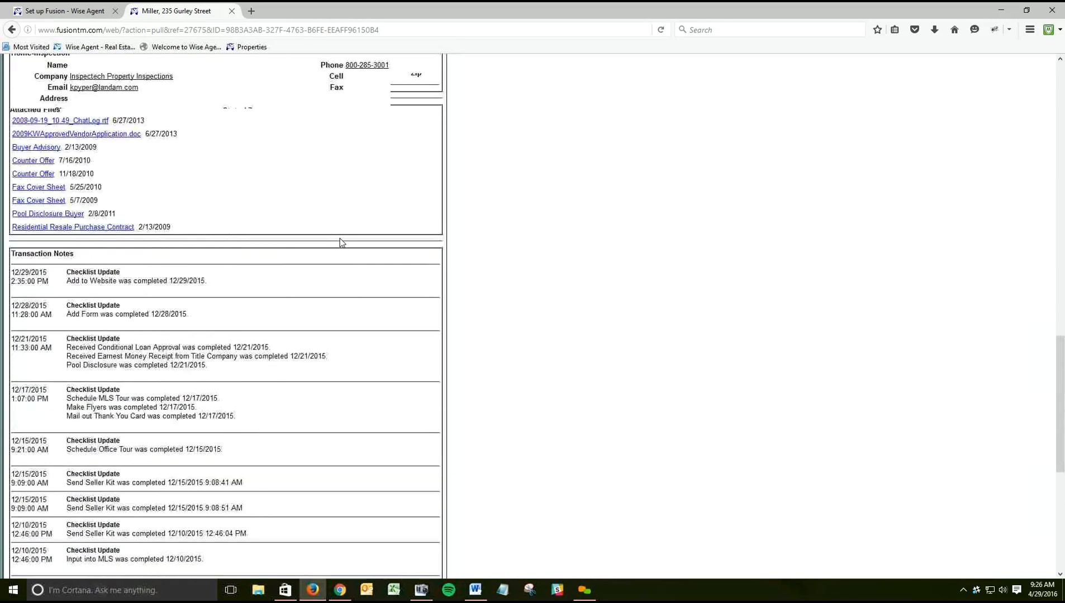
{"action": "scroll", "coordinate": [342, 243], "scroll_direction": "up", "scroll_amount": 15}
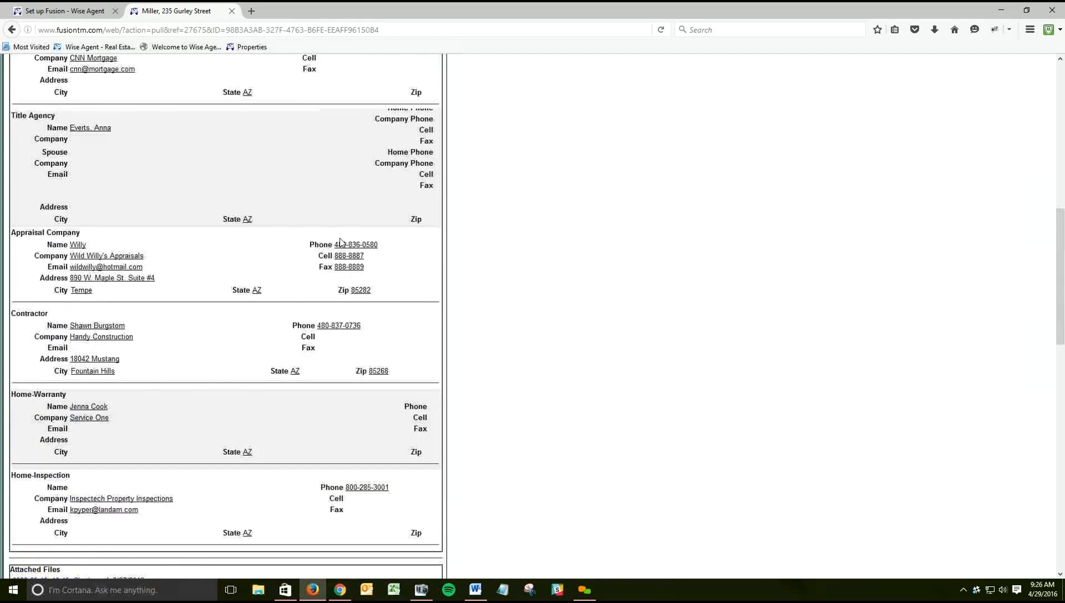
{"action": "scroll", "coordinate": [340, 238], "scroll_direction": "up", "scroll_amount": 11}
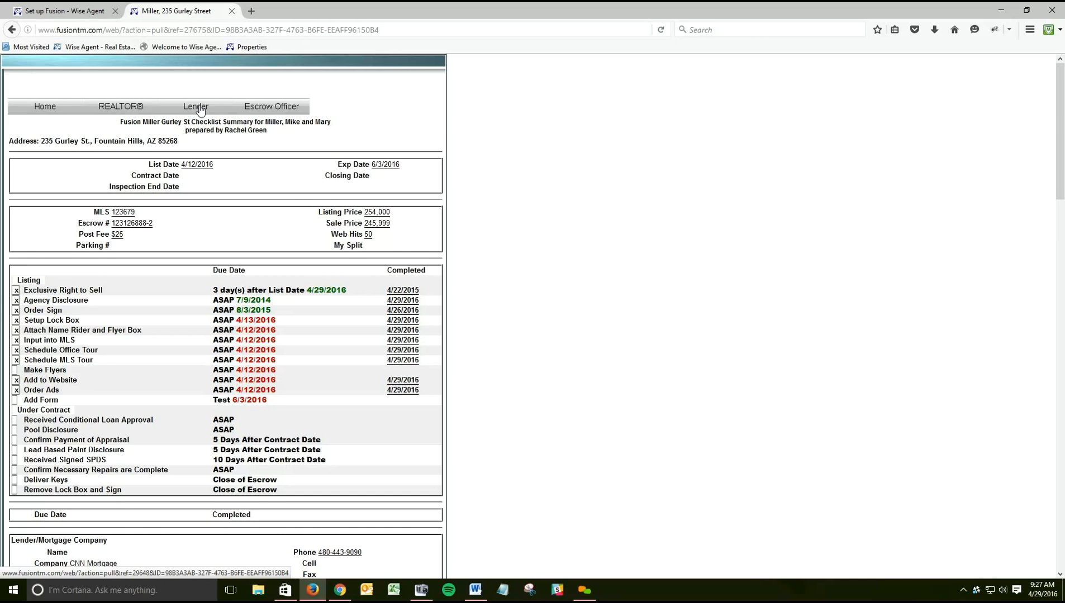
- Open the webpage's Lender section and review its checklist tasks, title company contact, attached files and notes
{"action": "left_click", "coordinate": [200, 109]}
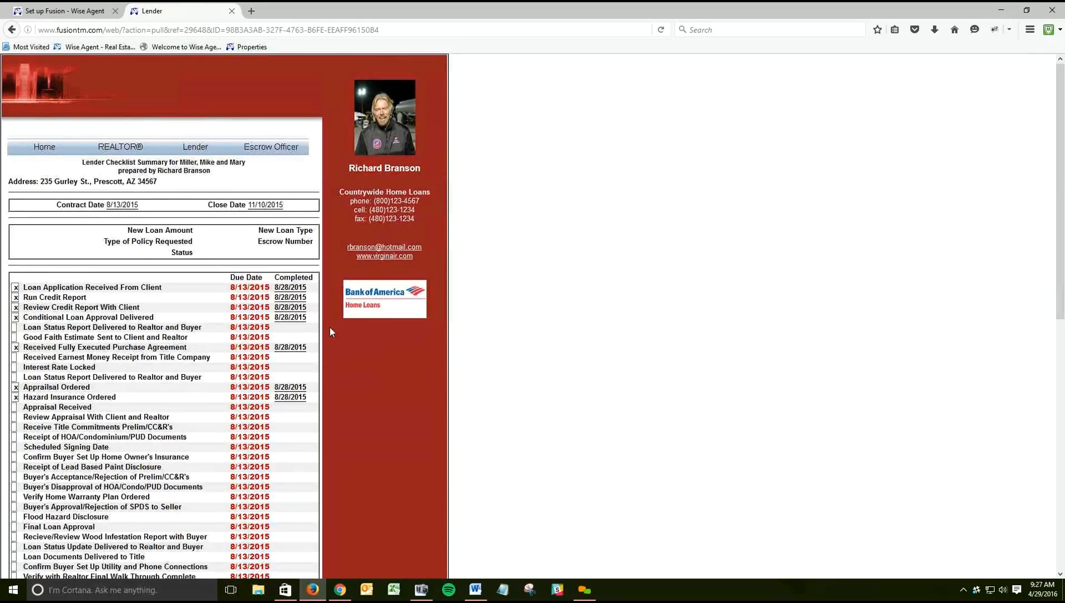
{"action": "scroll", "coordinate": [329, 328], "scroll_direction": "down", "scroll_amount": 5}
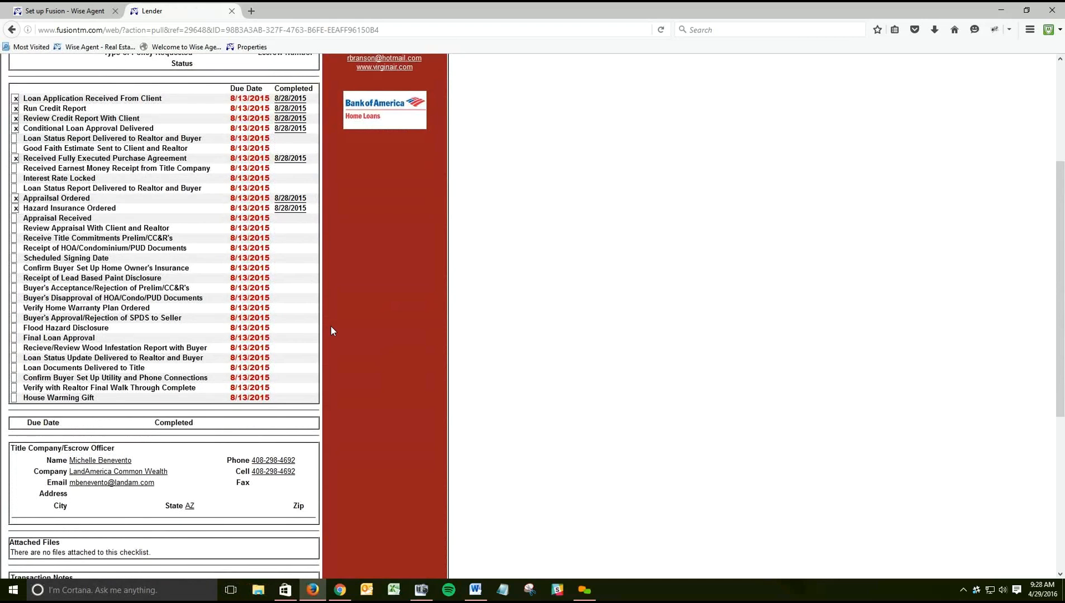
{"action": "scroll", "coordinate": [331, 330], "scroll_direction": "down", "scroll_amount": 8}
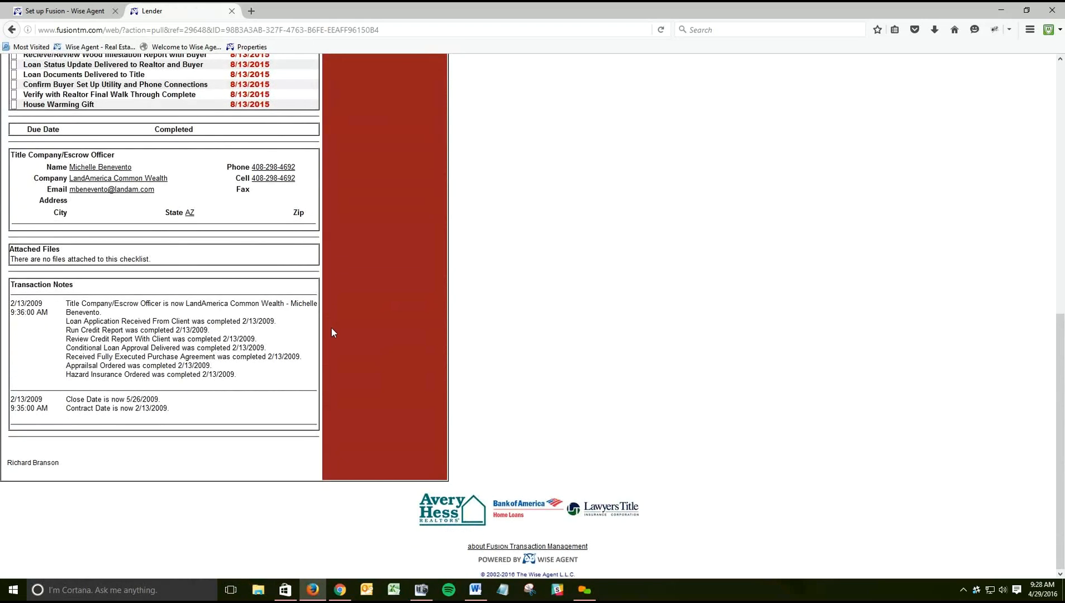
- Open the webpage's Escrow Officer section and review its escrow dates, checklist tasks and transaction notes
{"action": "scroll", "coordinate": [331, 328], "scroll_direction": "up", "scroll_amount": 13}
{"action": "left_click", "coordinate": [276, 151]}
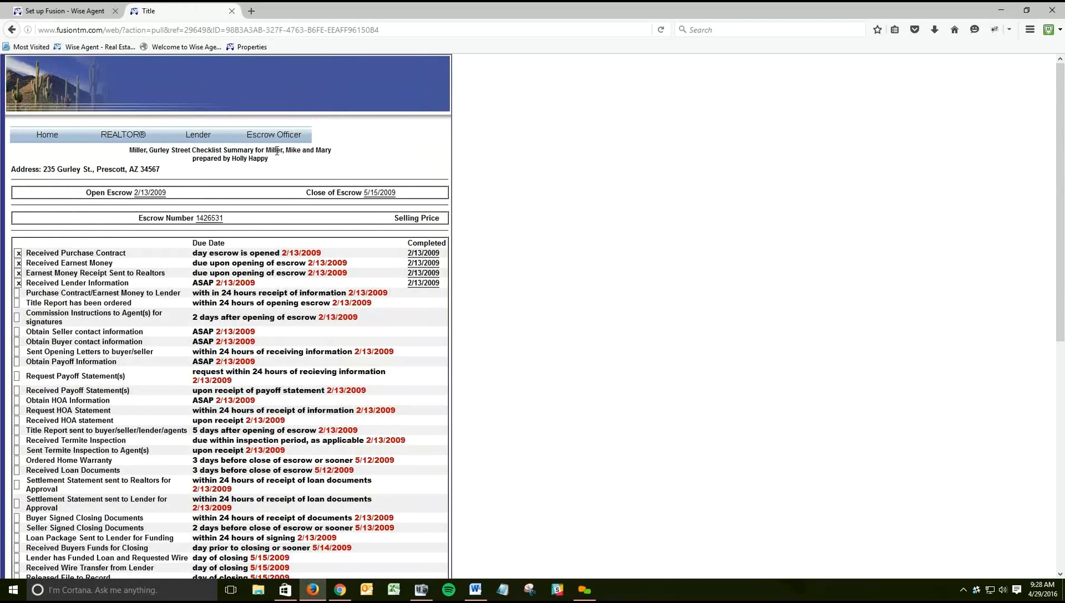
{"action": "scroll", "coordinate": [279, 184], "scroll_direction": "down", "scroll_amount": 10}
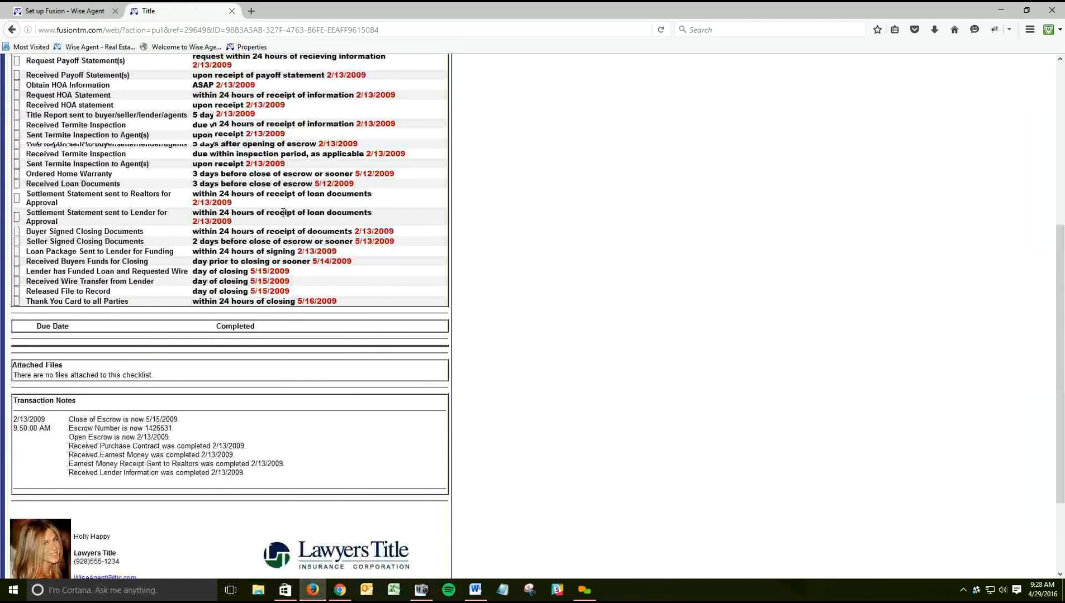
{"action": "scroll", "coordinate": [284, 217], "scroll_direction": "up", "scroll_amount": 10}
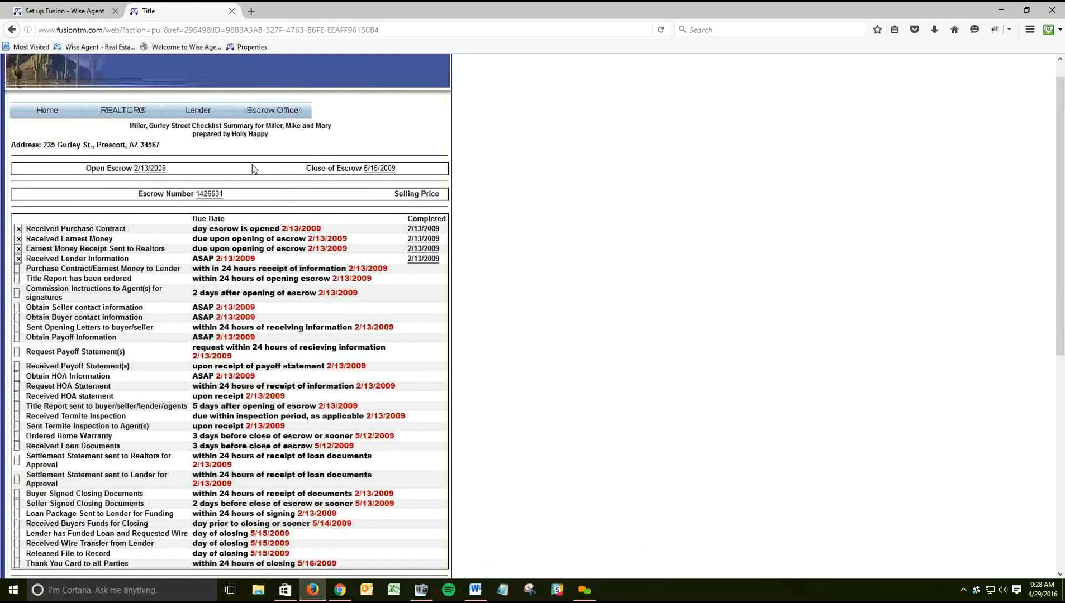
- Close the Fusion webpage and open the Checklists overview under Transactions
{"action": "left_click", "coordinate": [232, 11]}
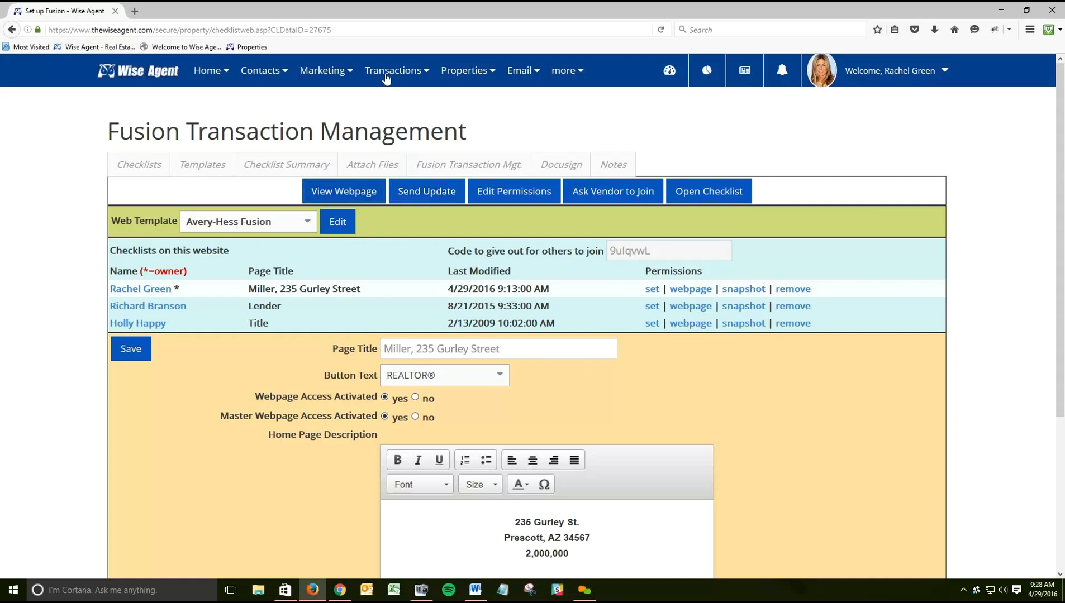
{"action": "mouse_move", "coordinate": [396, 75]}
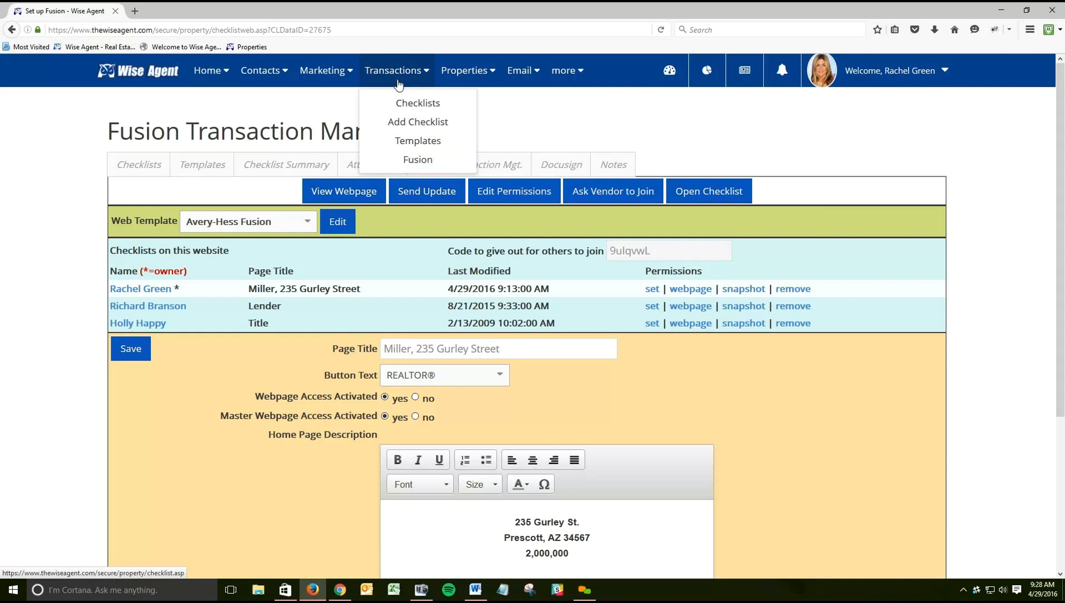
{"action": "left_click", "coordinate": [394, 100]}
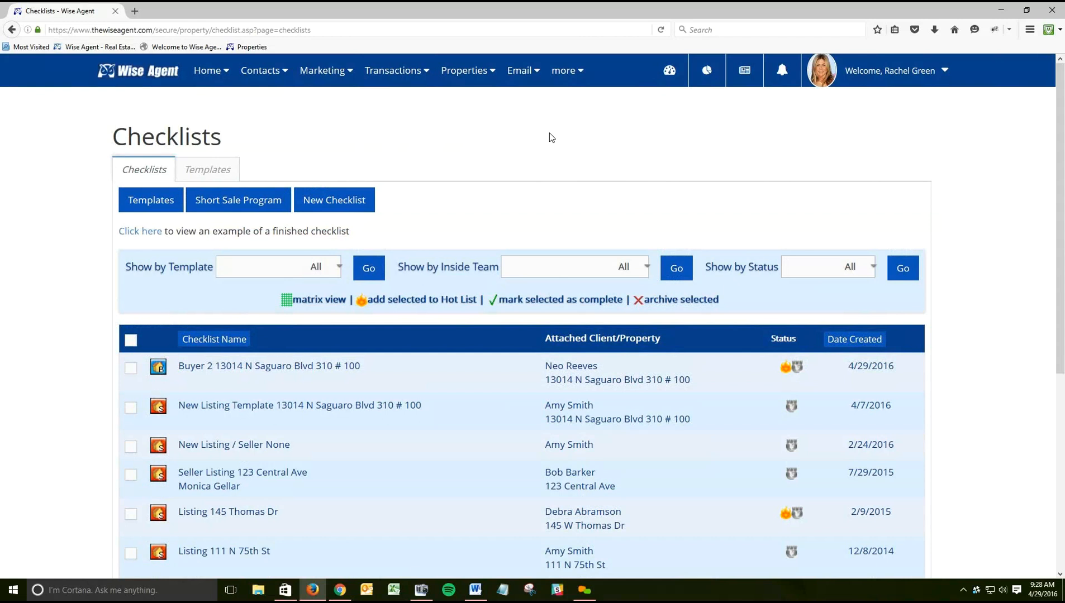
- Open the Help Center and look at the recorded classes and online class schedule
{"action": "left_click", "coordinate": [893, 76]}
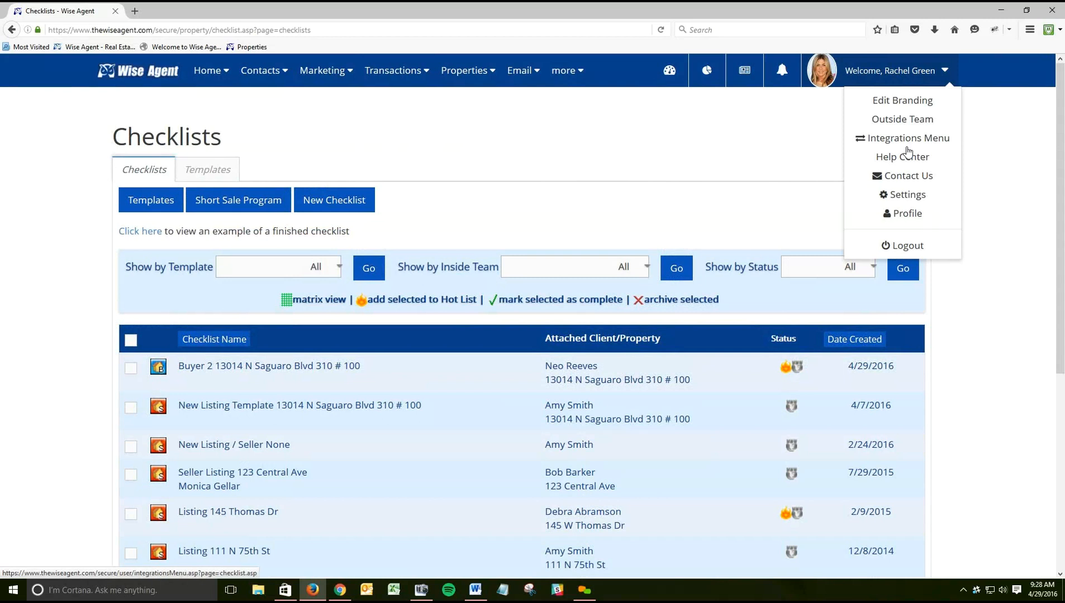
{"action": "left_click", "coordinate": [892, 165]}
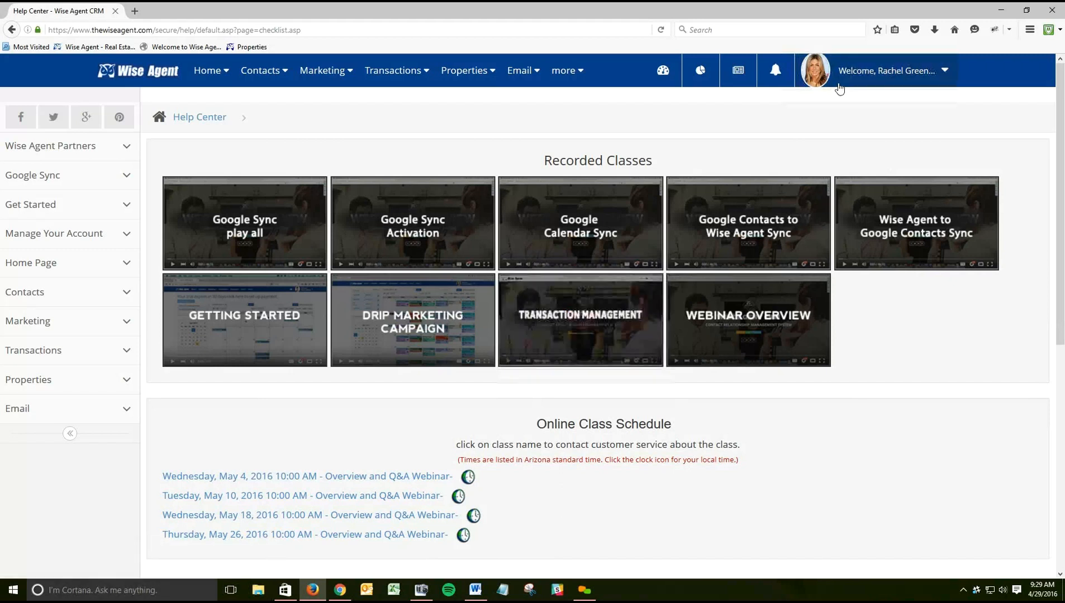
{"action": "left_click", "coordinate": [863, 72]}
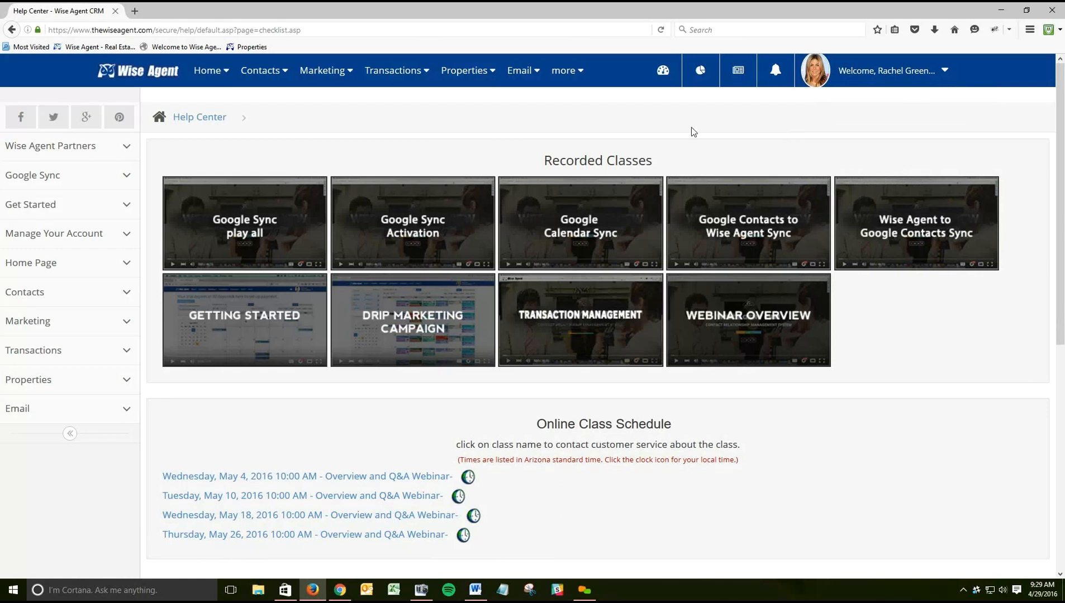
- Return to the Checklists overview and look through the client checklists listed there
{"action": "mouse_move", "coordinate": [397, 72]}
{"action": "left_click", "coordinate": [398, 105]}
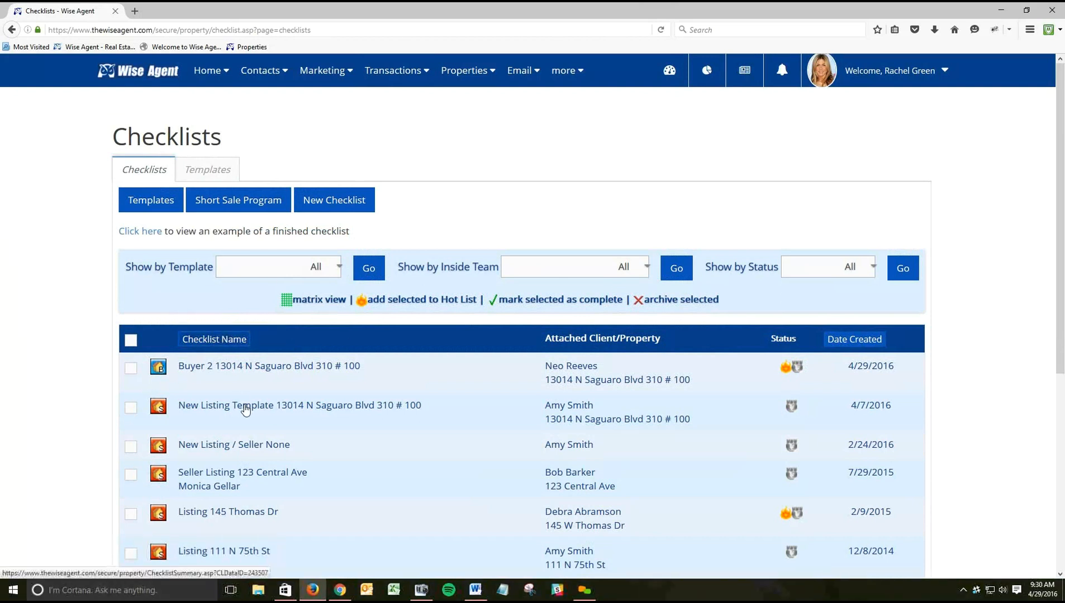
{"action": "scroll", "coordinate": [246, 410], "scroll_direction": "down", "scroll_amount": 4}
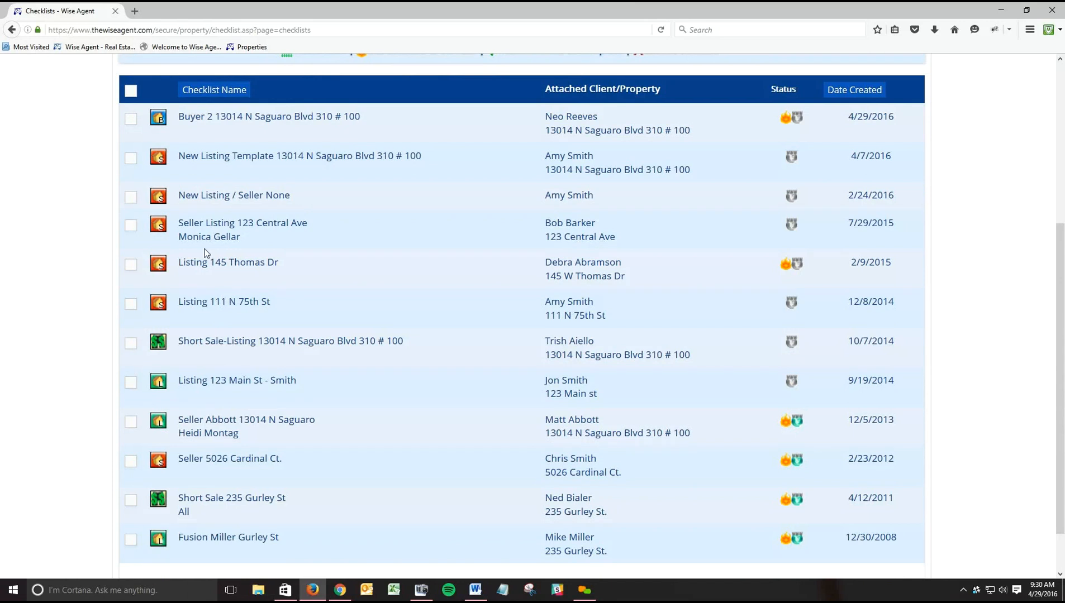
- Open the Cardinal Ct. seller checklist and review its Listing and Under Contract task sections and critical dates
{"action": "left_click", "coordinate": [208, 460]}
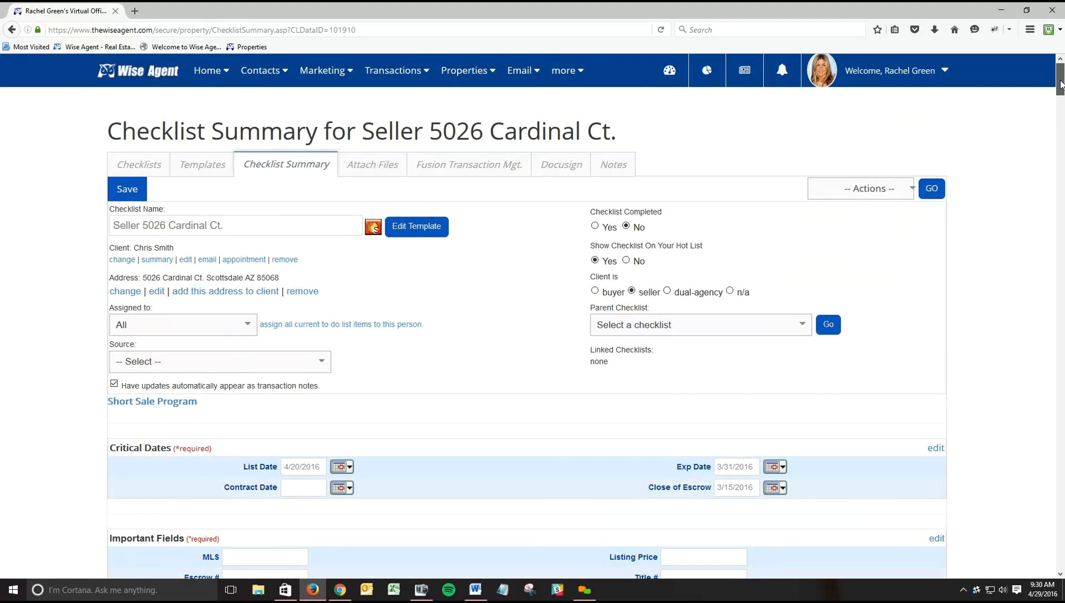
{"action": "left_click", "coordinate": [1061, 100]}
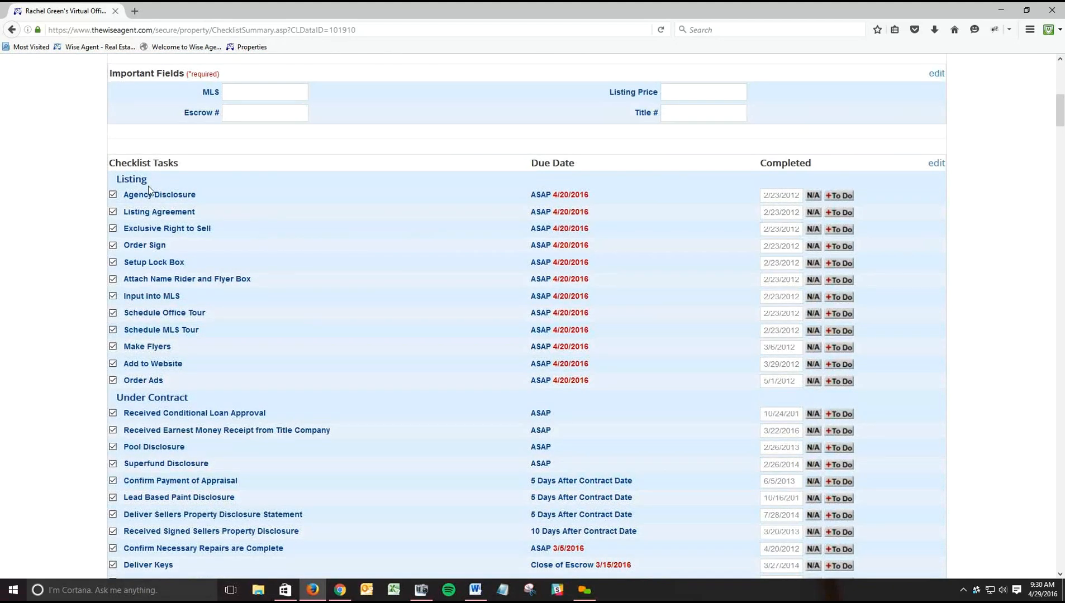
{"action": "double_click", "coordinate": [135, 179]}
{"action": "left_click_drag", "start_coordinate": [193, 399], "coordinate": [95, 403]}
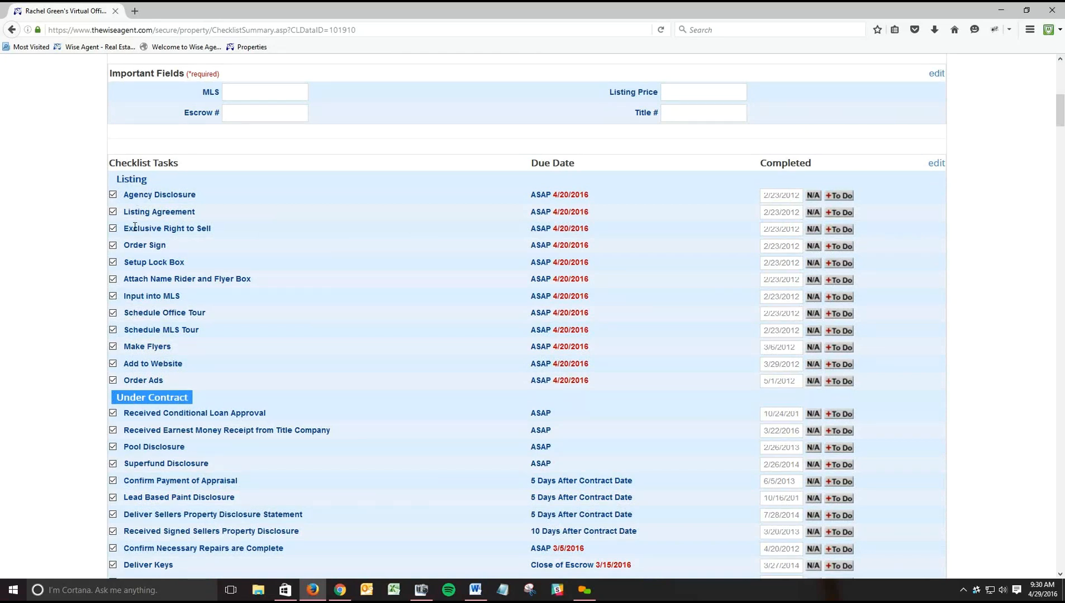
{"action": "left_click", "coordinate": [32, 358]}
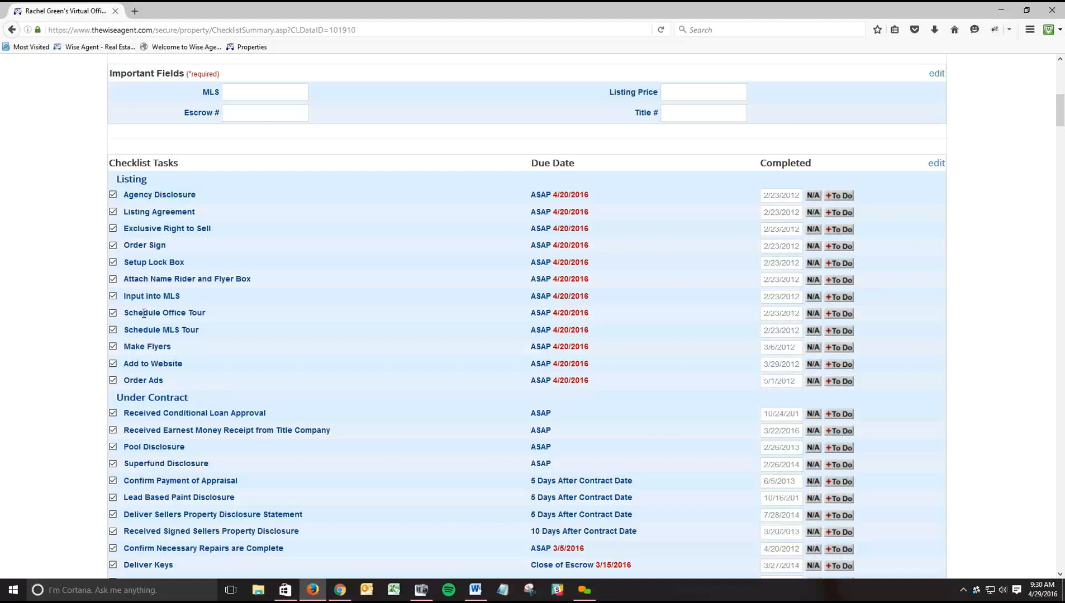
{"action": "scroll", "coordinate": [257, 305], "scroll_direction": "up", "scroll_amount": 8}
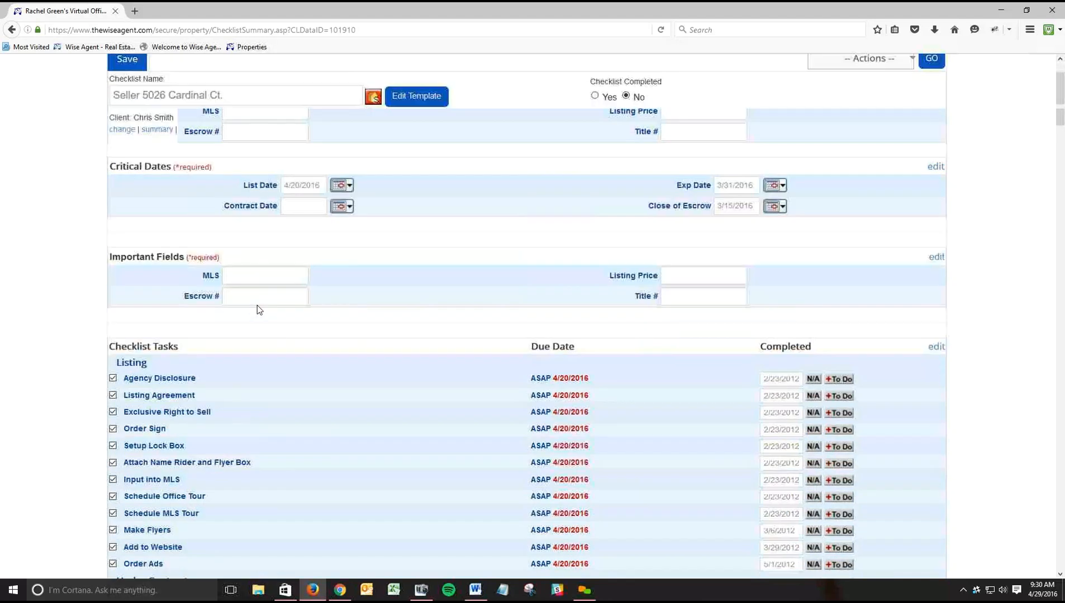
- Go to the home page calendar and view the April 20 List Date entry of the Cardinal Ct. seller checklist, then close it
{"action": "left_click", "coordinate": [125, 166]}
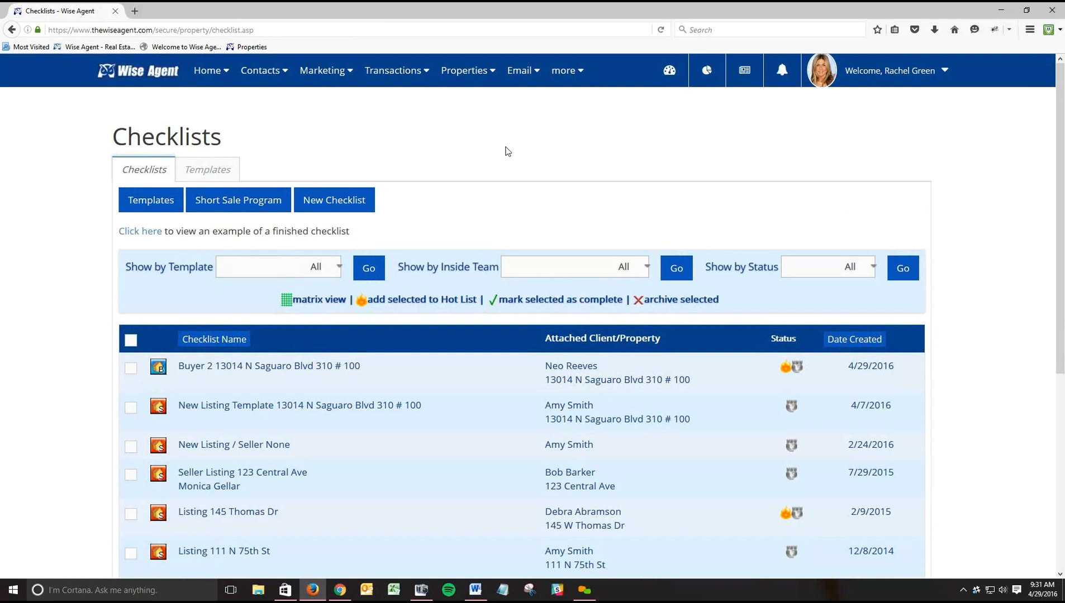
{"action": "left_click", "coordinate": [142, 75]}
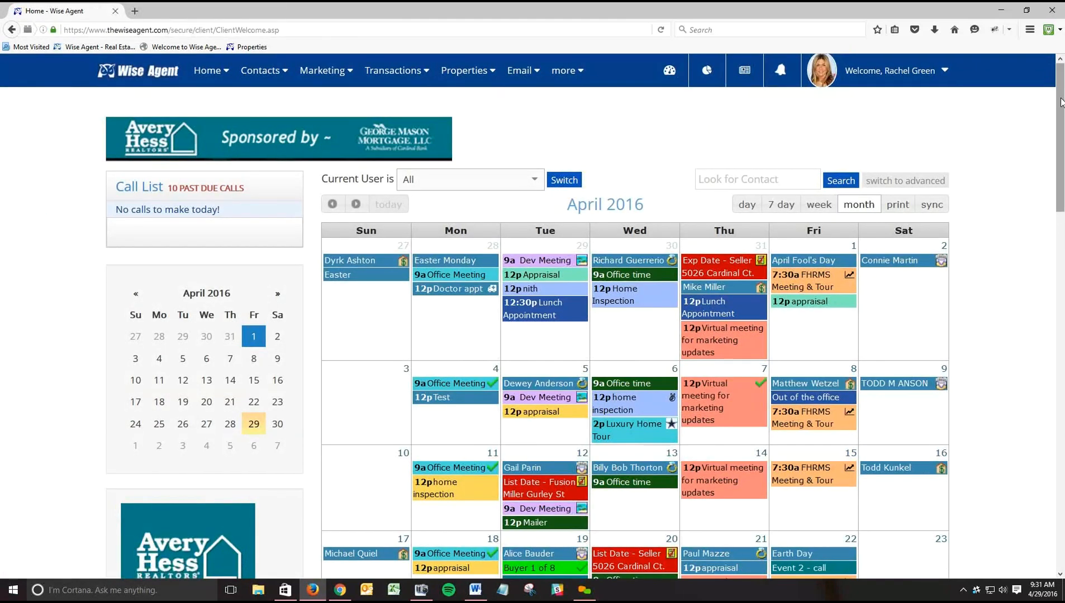
{"action": "left_click_drag", "start_coordinate": [1061, 103], "coordinate": [1058, 147]}
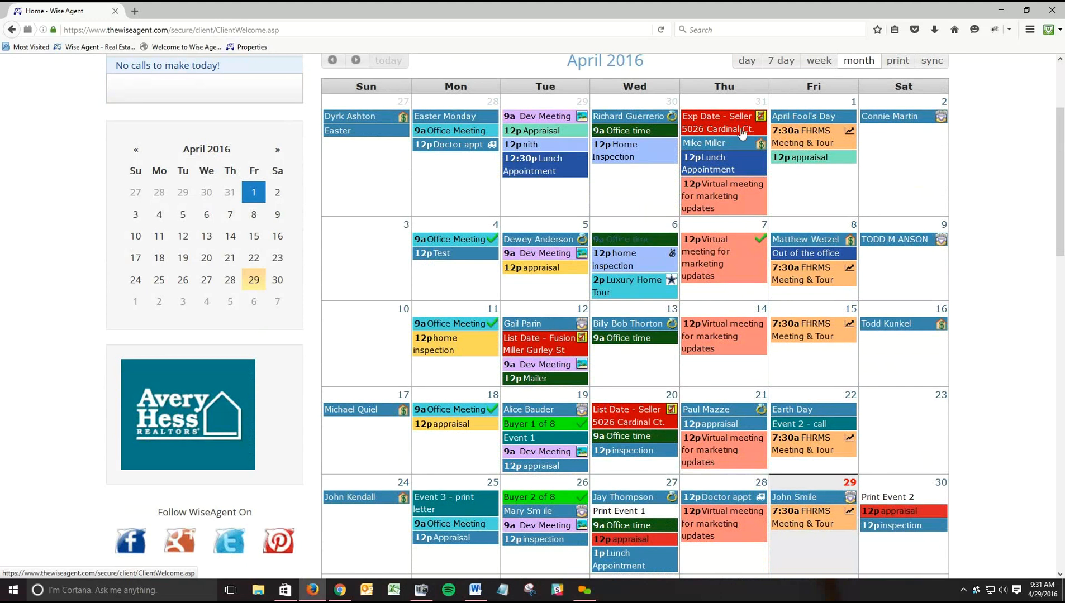
{"action": "left_click", "coordinate": [632, 418]}
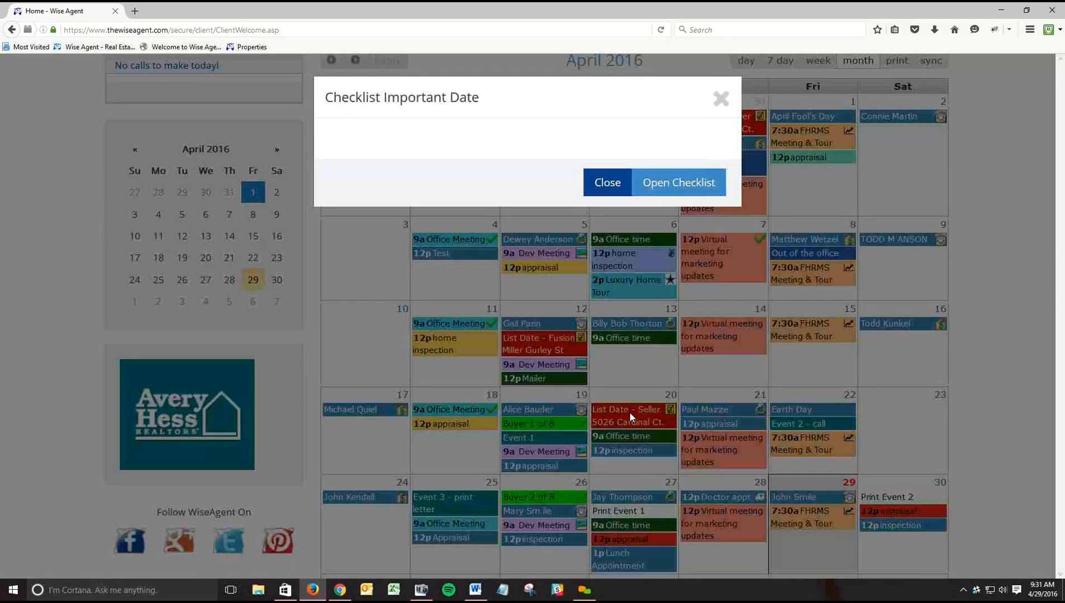
{"action": "left_click", "coordinate": [661, 192]}
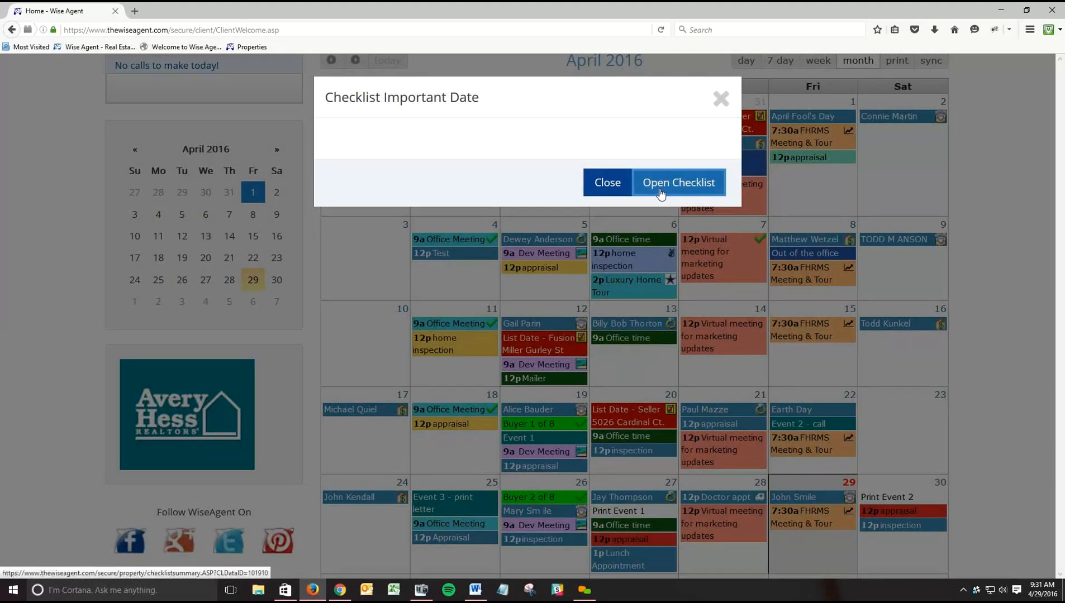
{"action": "left_click", "coordinate": [721, 99]}
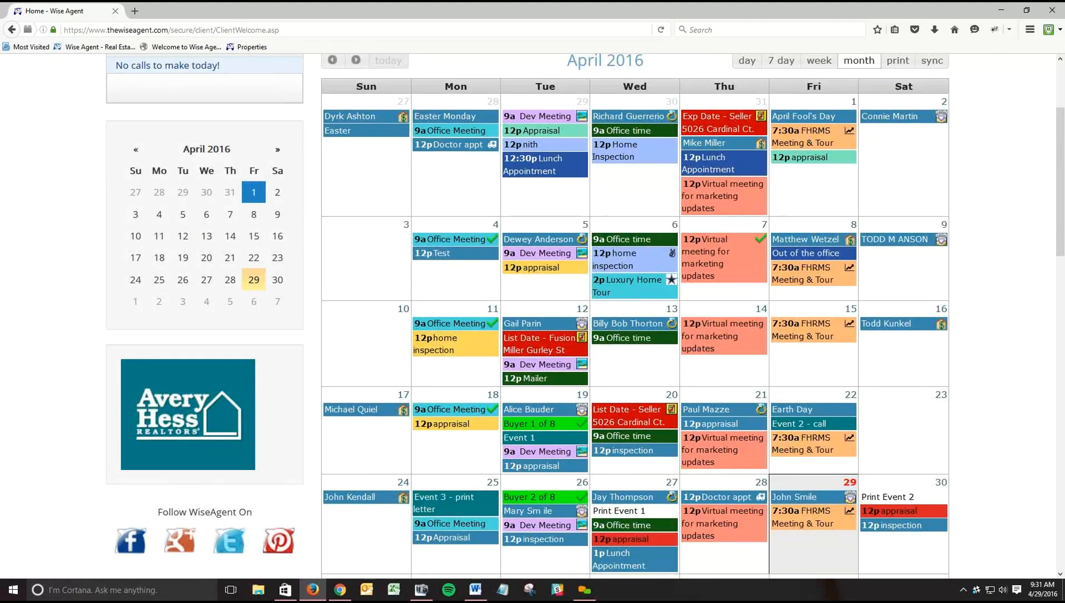
- Review the checklist labels in the home page Task List and mark the Send Seller Kit task as completed
{"action": "left_click_drag", "start_coordinate": [1057, 167], "coordinate": [1052, 337]}
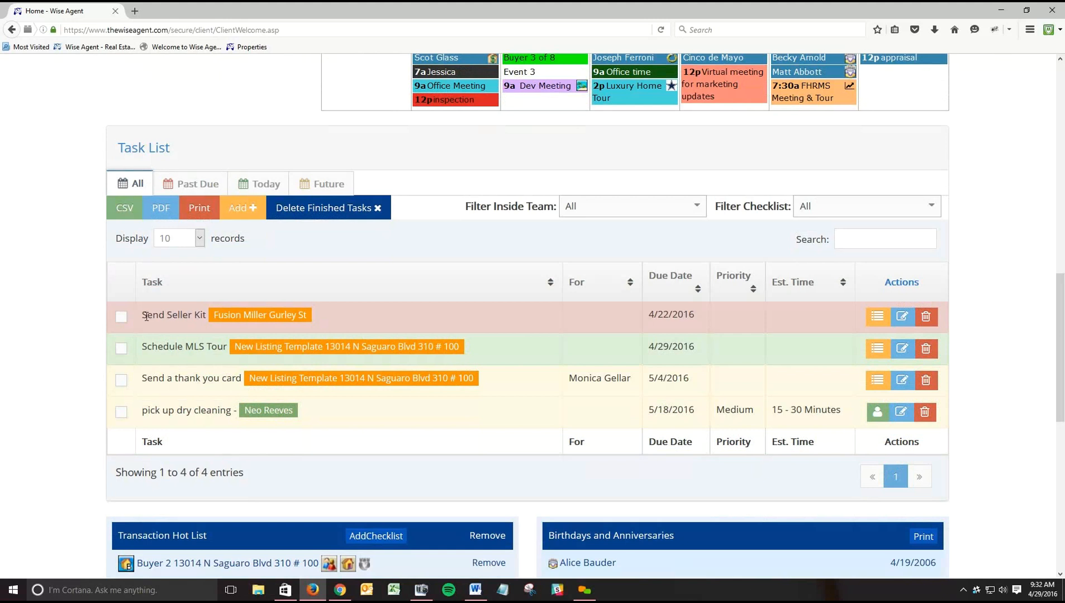
{"action": "left_click_drag", "start_coordinate": [212, 319], "coordinate": [307, 320]}
{"action": "left_click_drag", "start_coordinate": [233, 347], "coordinate": [459, 352]}
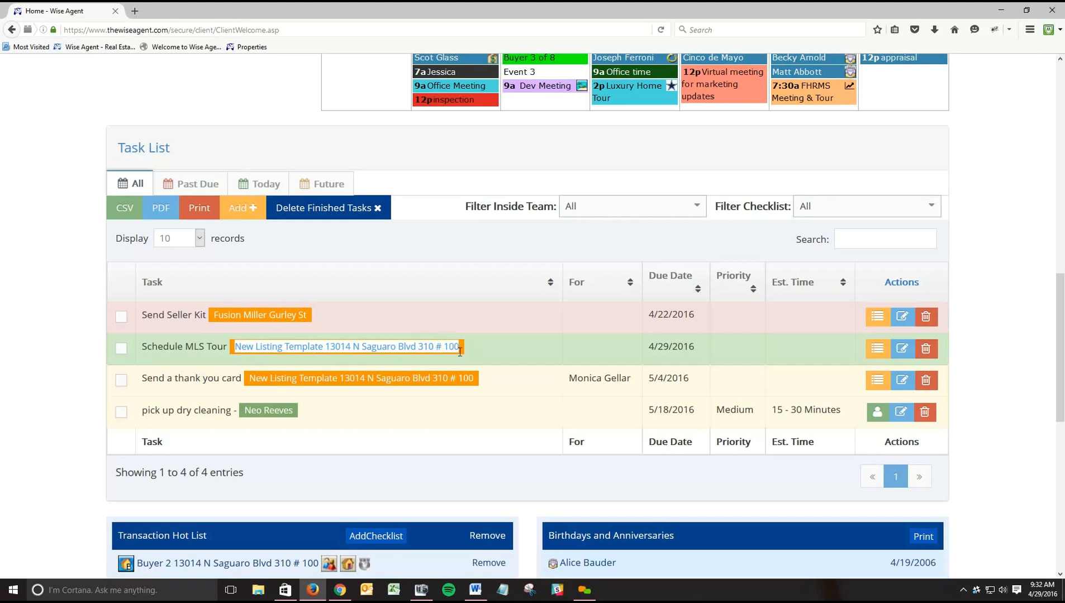
{"action": "left_click", "coordinate": [121, 318]}
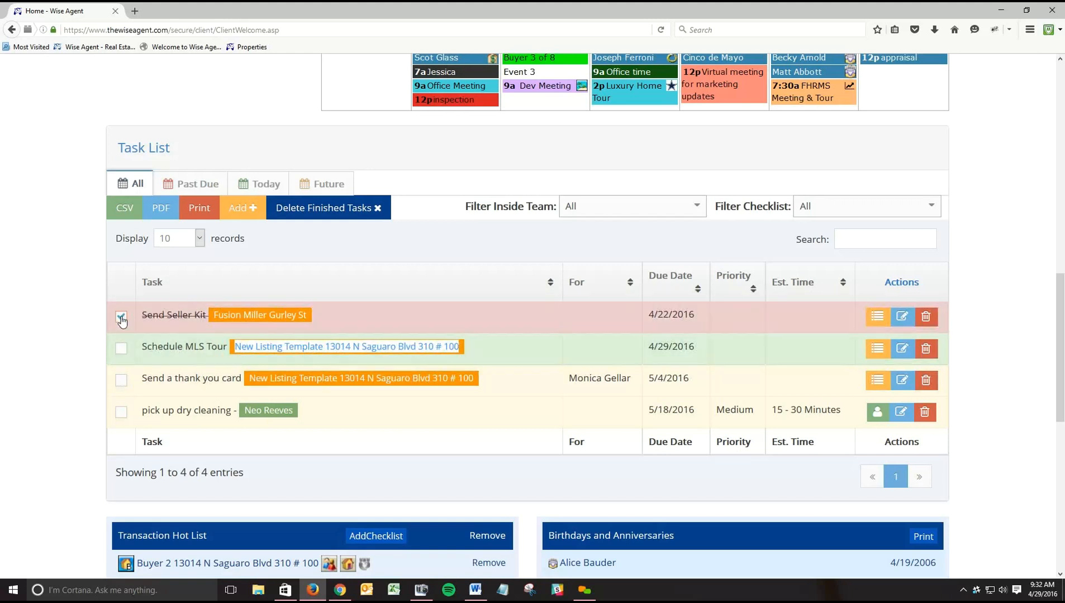
{"action": "left_click", "coordinate": [71, 367]}
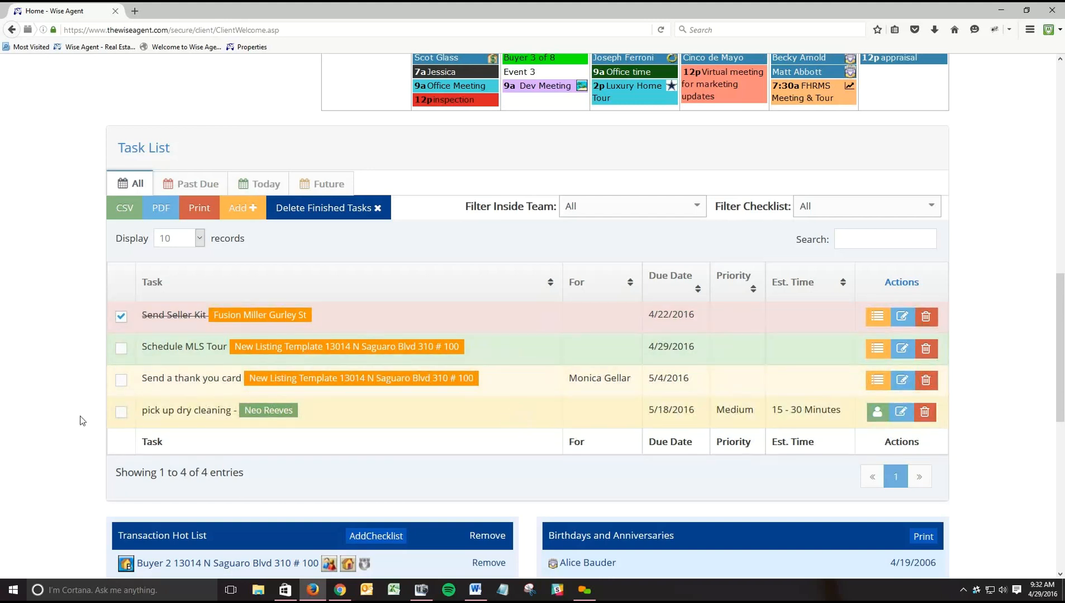
- Look through the Transaction Hot List on the home page and open the Fusion Gurley St checklist from it
{"action": "scroll", "coordinate": [77, 401], "scroll_direction": "down", "scroll_amount": 4}
{"action": "scroll", "coordinate": [76, 401], "scroll_direction": "down", "scroll_amount": 2}
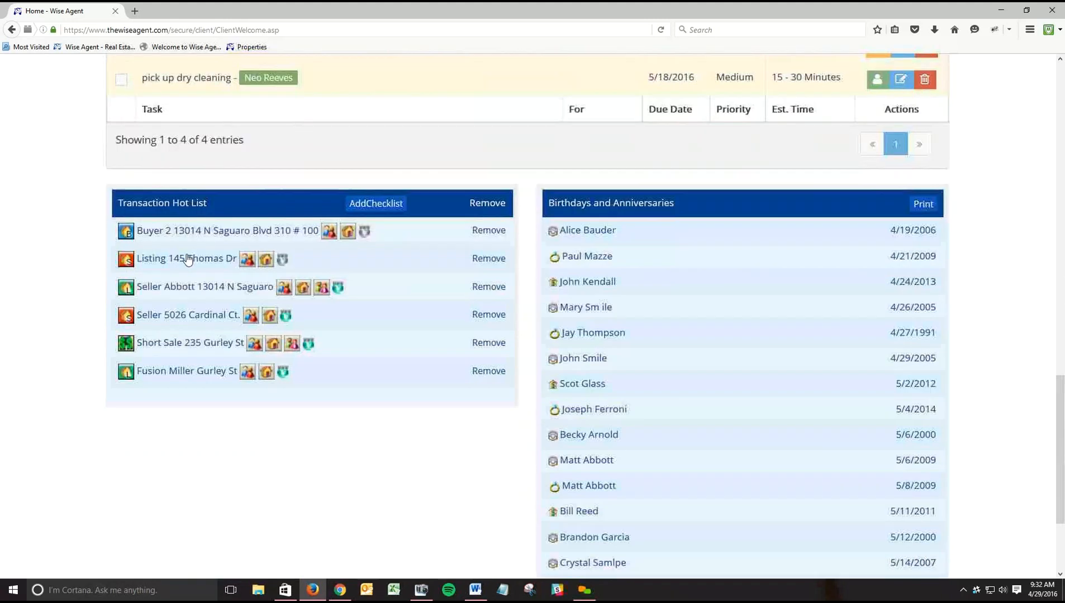
{"action": "left_click_drag", "start_coordinate": [211, 202], "coordinate": [118, 207]}
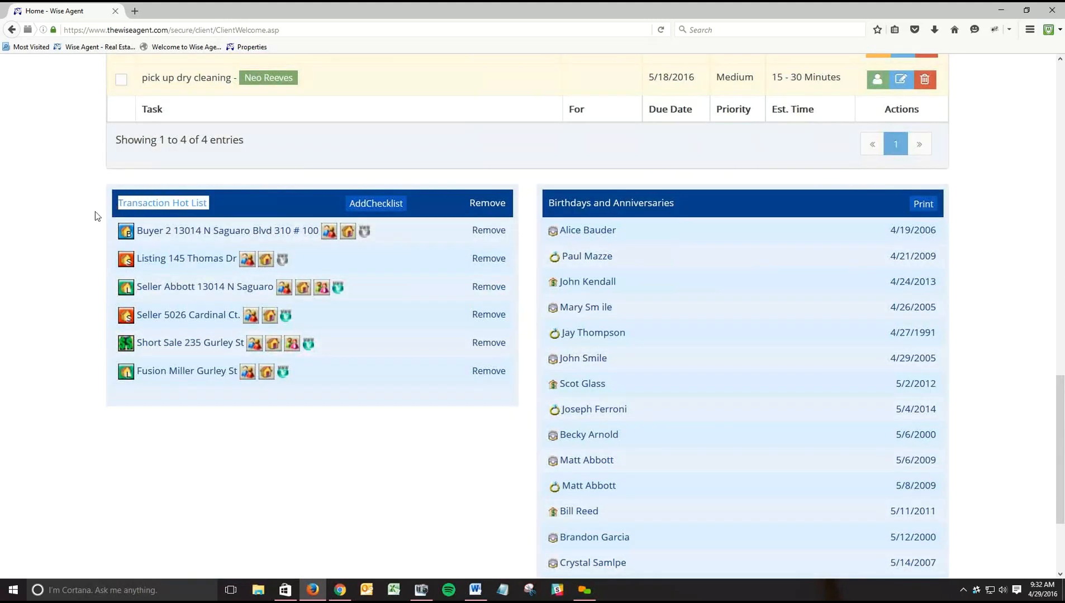
{"action": "left_click", "coordinate": [73, 237]}
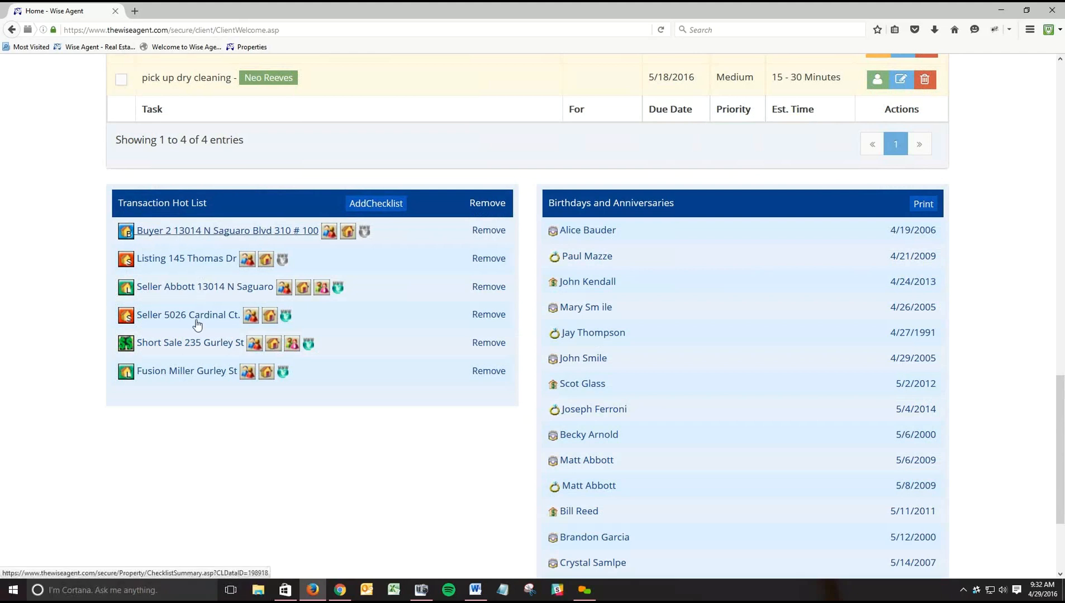
{"action": "left_click", "coordinate": [178, 373]}
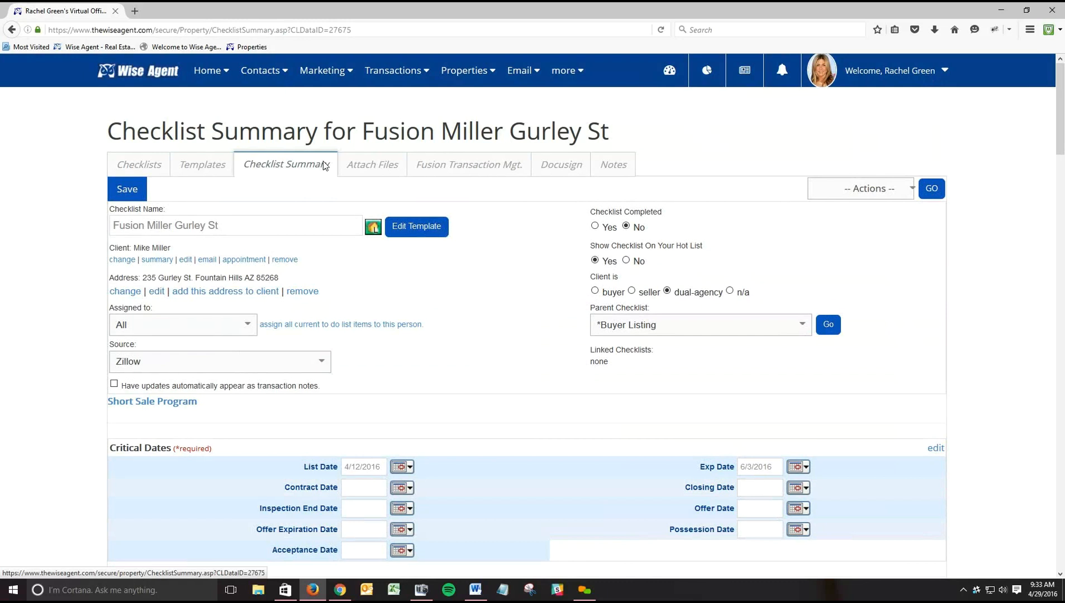
- Return to the Checklists overview, reopen the Fusion Gurley St checklist summary and show the available Transactions options
{"action": "left_click", "coordinate": [393, 102]}
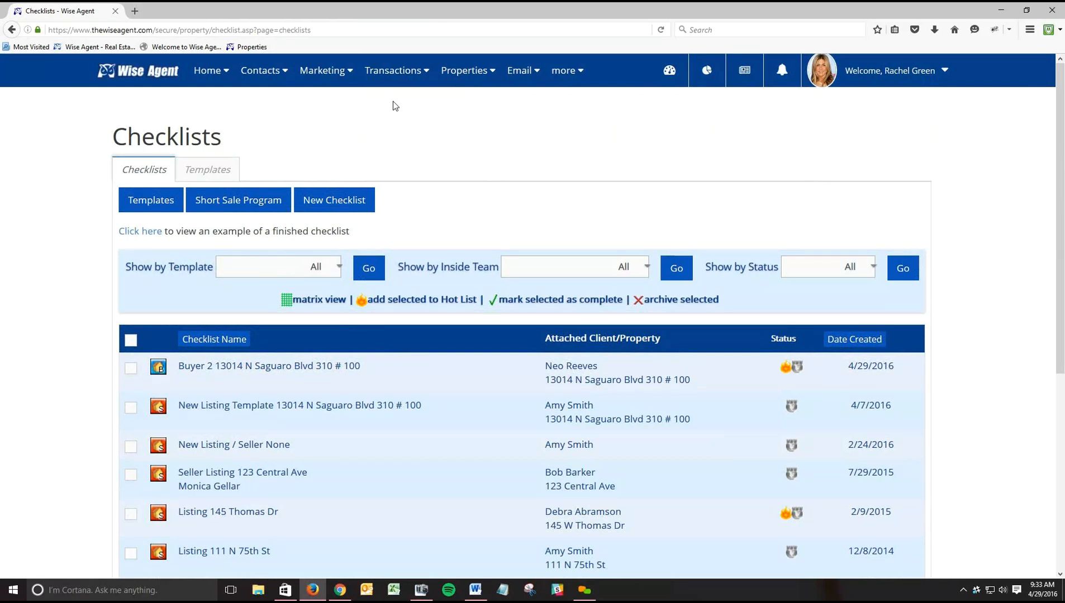
{"action": "left_click", "coordinate": [394, 70]}
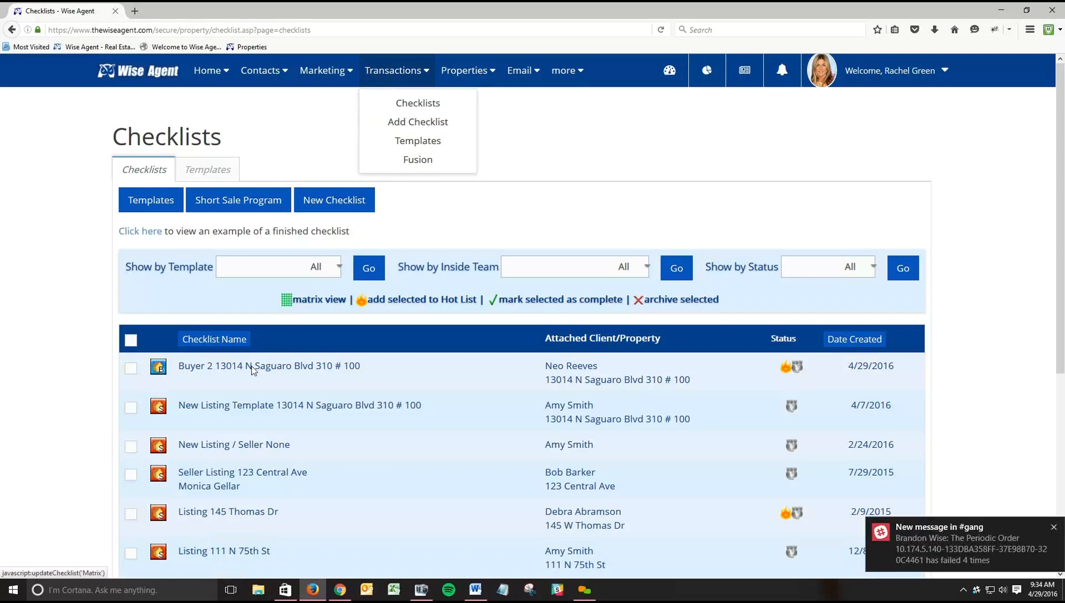
{"action": "scroll", "coordinate": [252, 371], "scroll_direction": "down", "scroll_amount": 5}
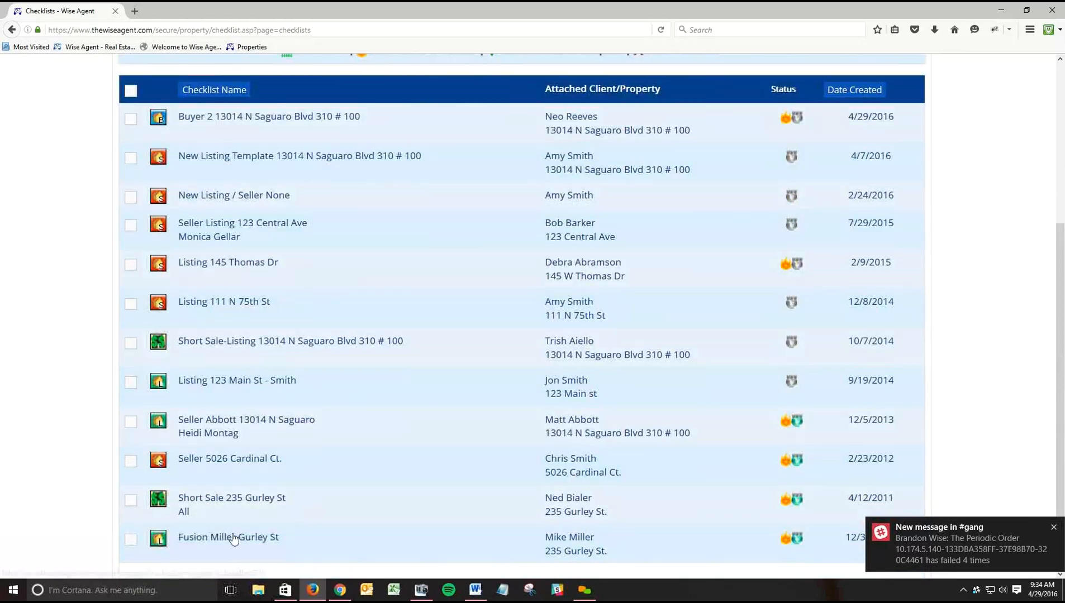
{"action": "left_click", "coordinate": [234, 537]}
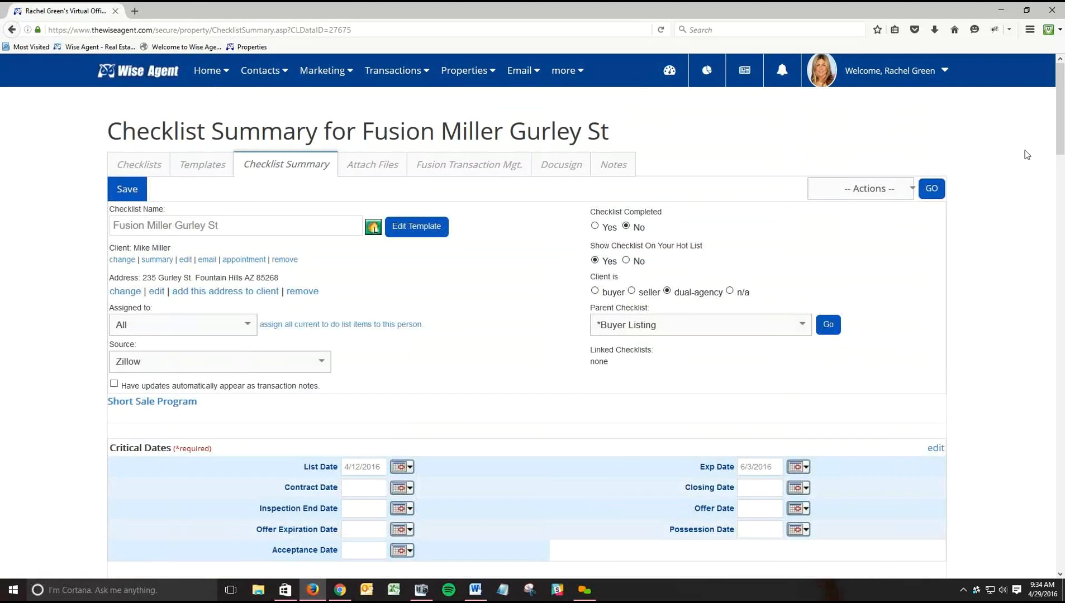
{"action": "left_click_drag", "start_coordinate": [1060, 111], "coordinate": [1060, 63]}
{"action": "left_click", "coordinate": [389, 81]}
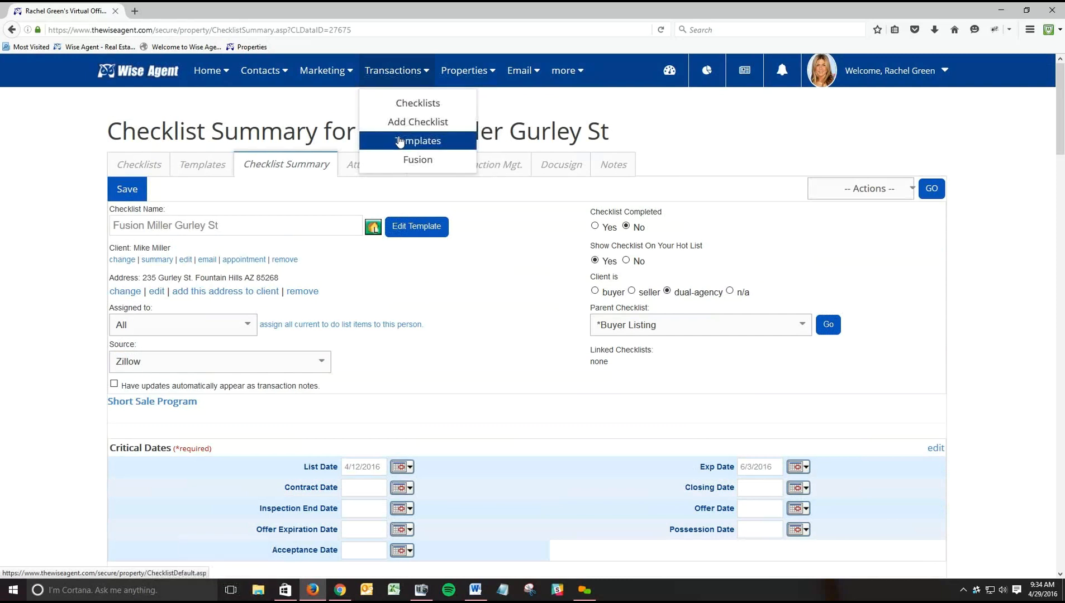